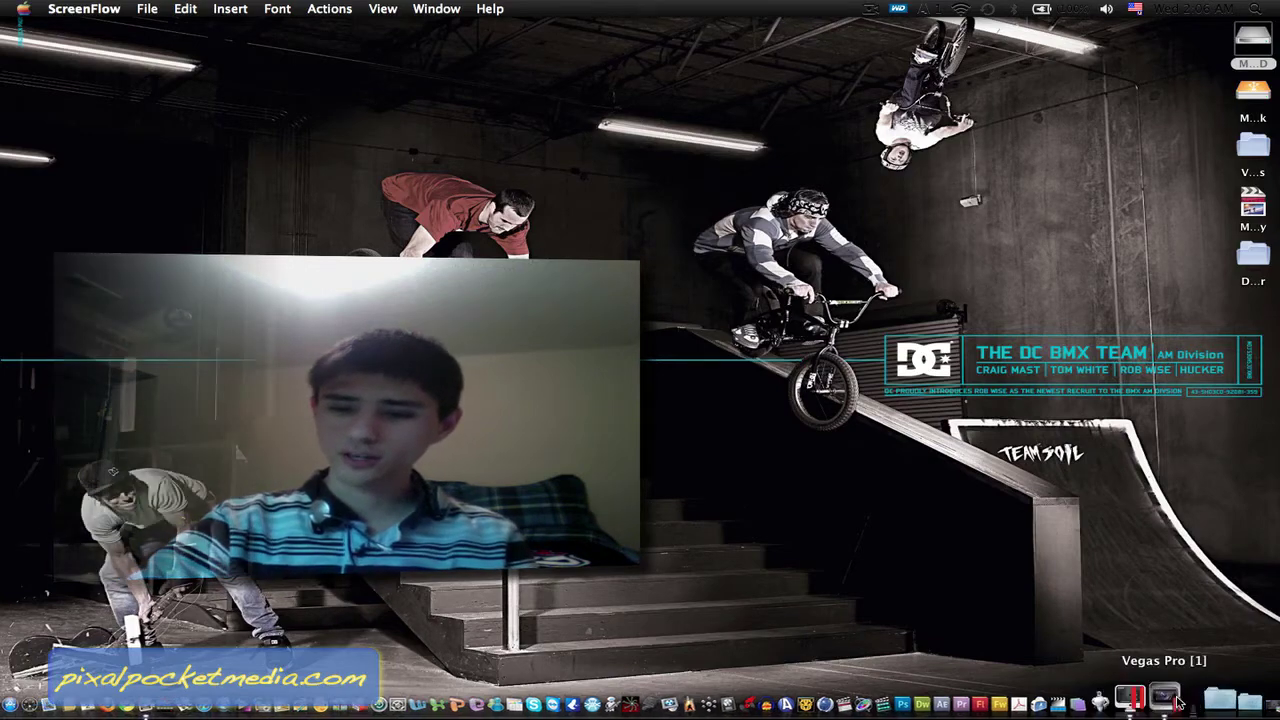
Put the Parallels Windows virtual machine in full screen and maximize the Vegas Pro project window
left_click(1175, 700)
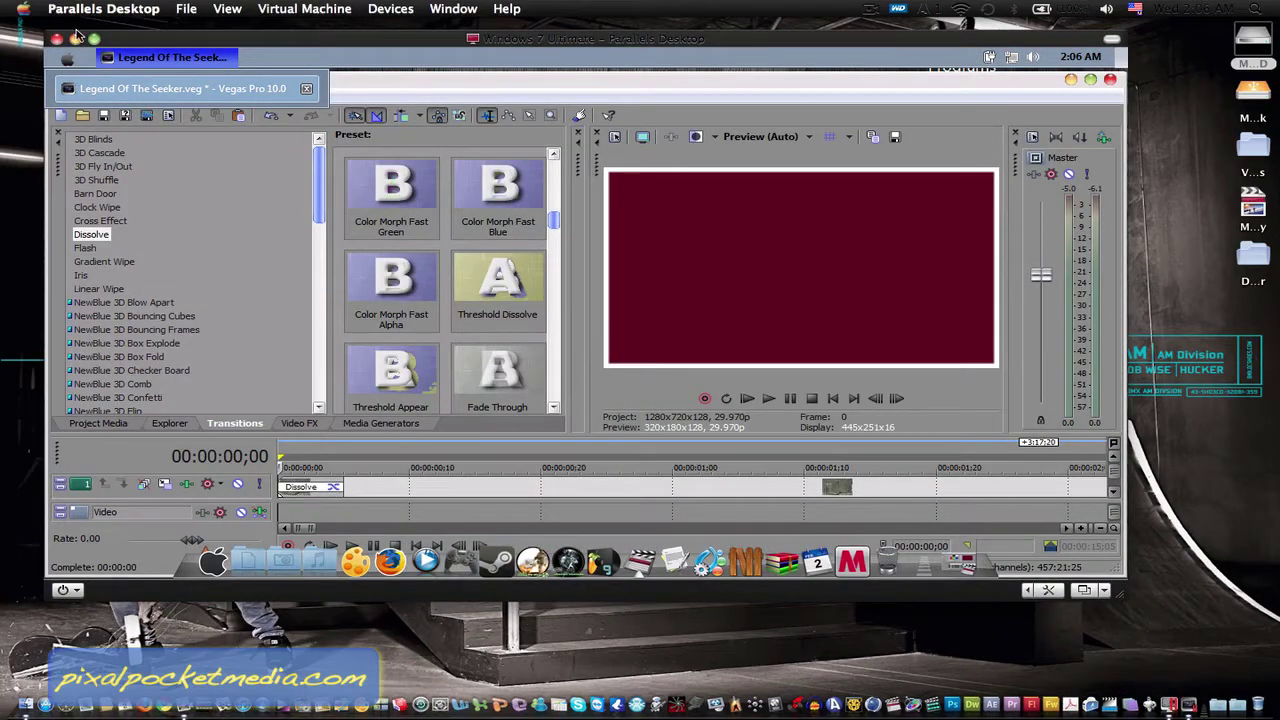
left_click(229, 12)
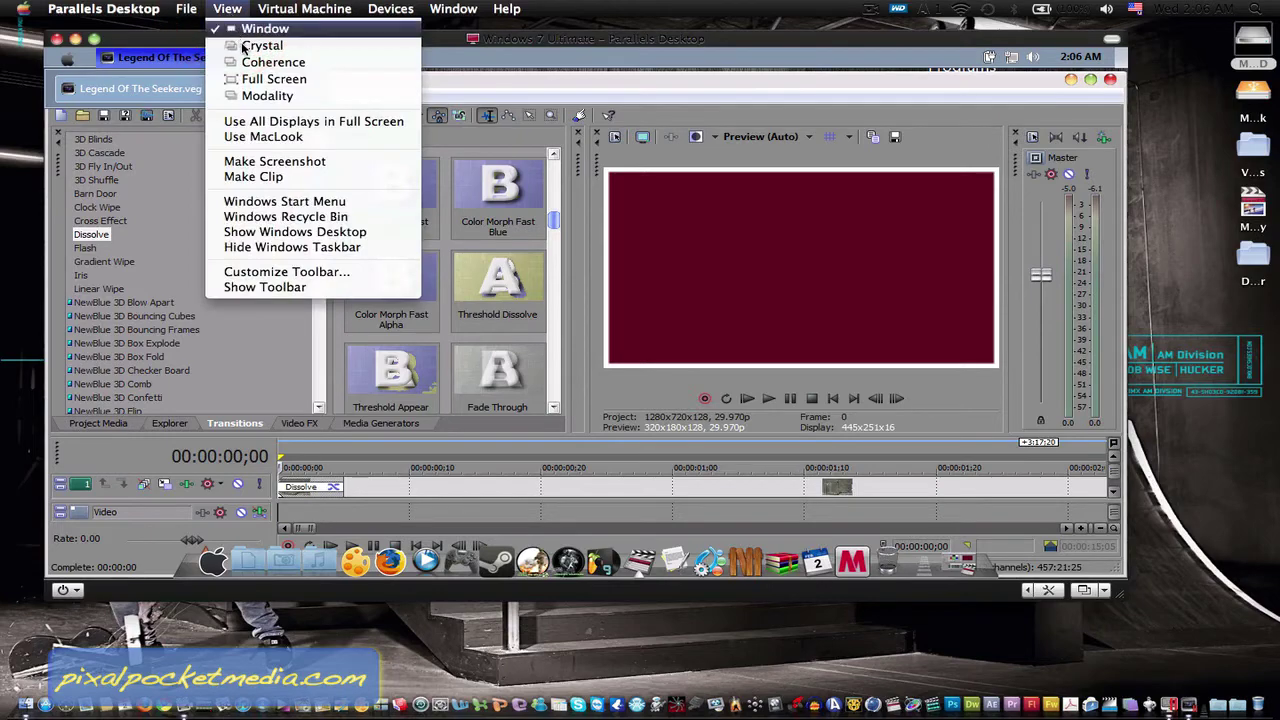
left_click(268, 79)
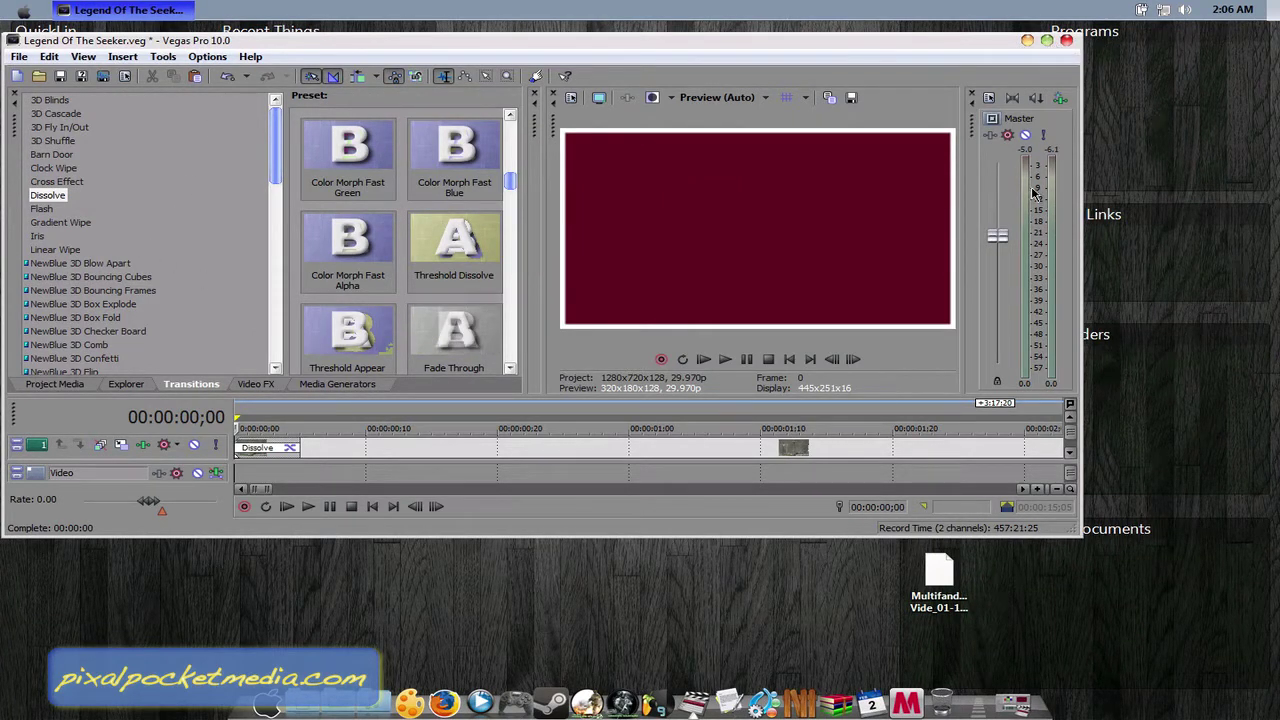
left_click(1047, 41)
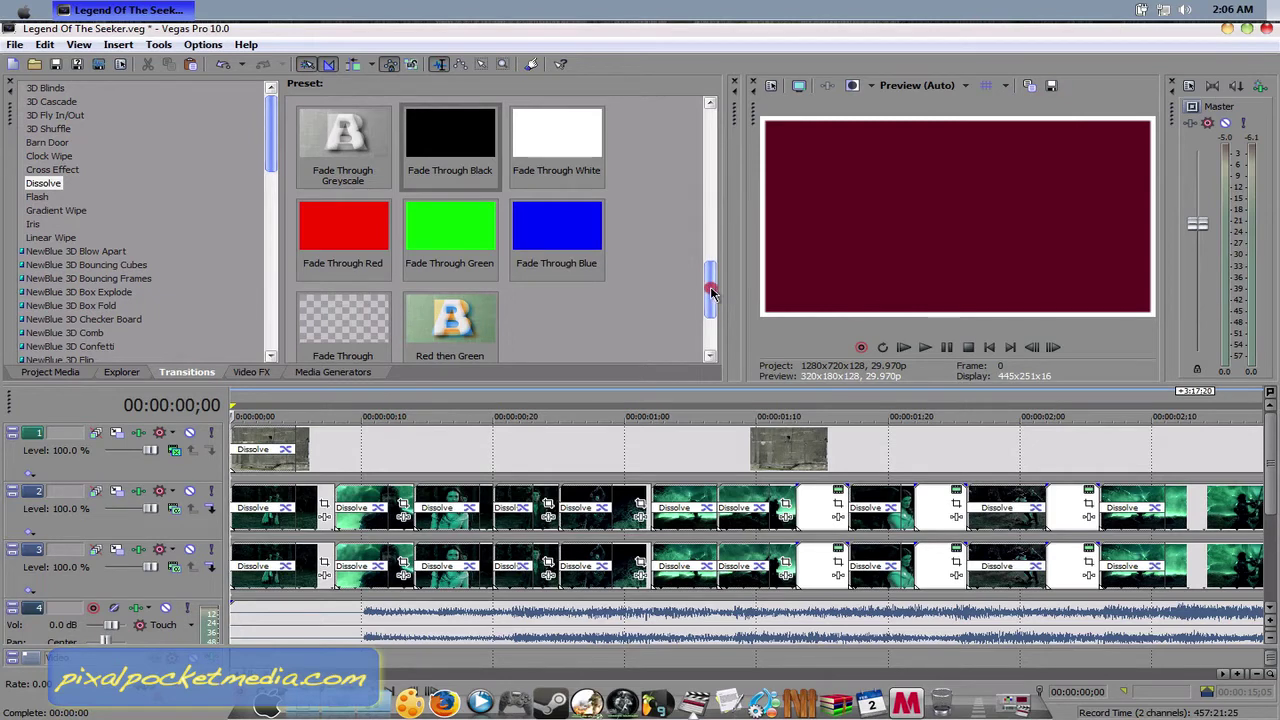
left_click_drag(714, 288, 705, 142)
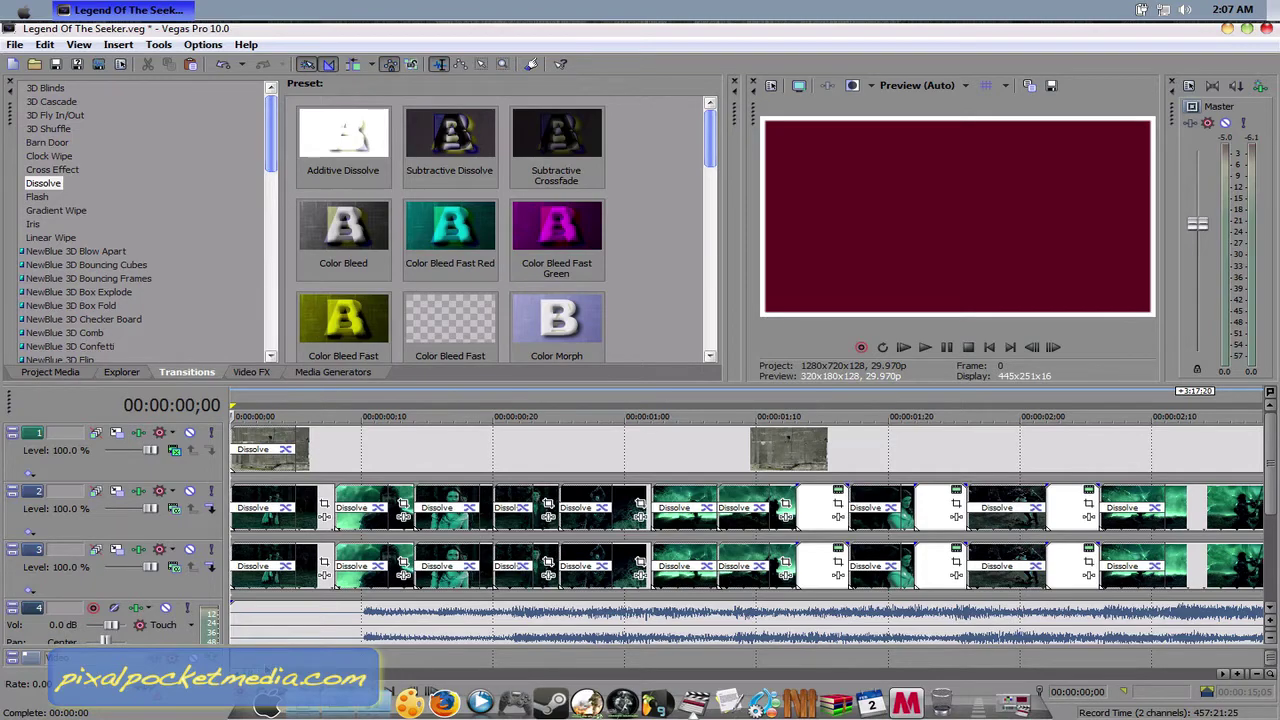
mouse_move(267, 673)
left_mouse_down()
mouse_move(495, 670)
mouse_move(300, 652)
mouse_move(277, 638)
mouse_move(312, 638)
left_mouse_up()
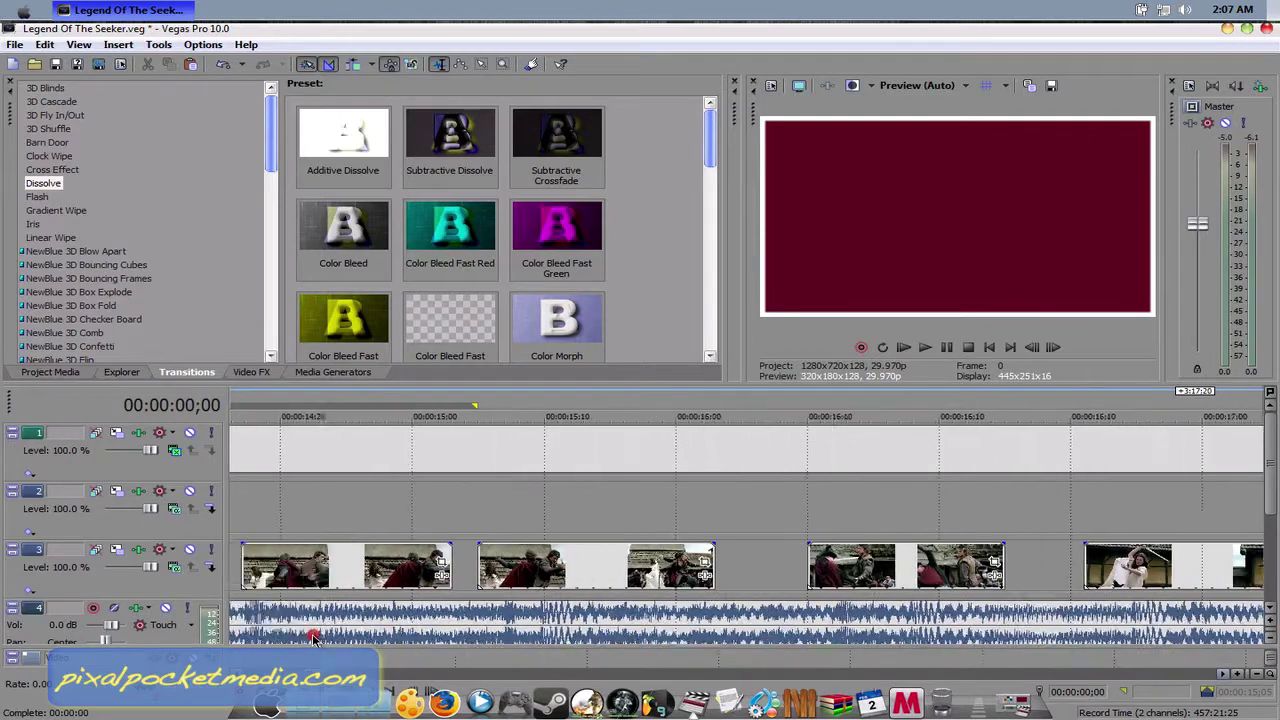
scroll(312, 638, "left", 3)
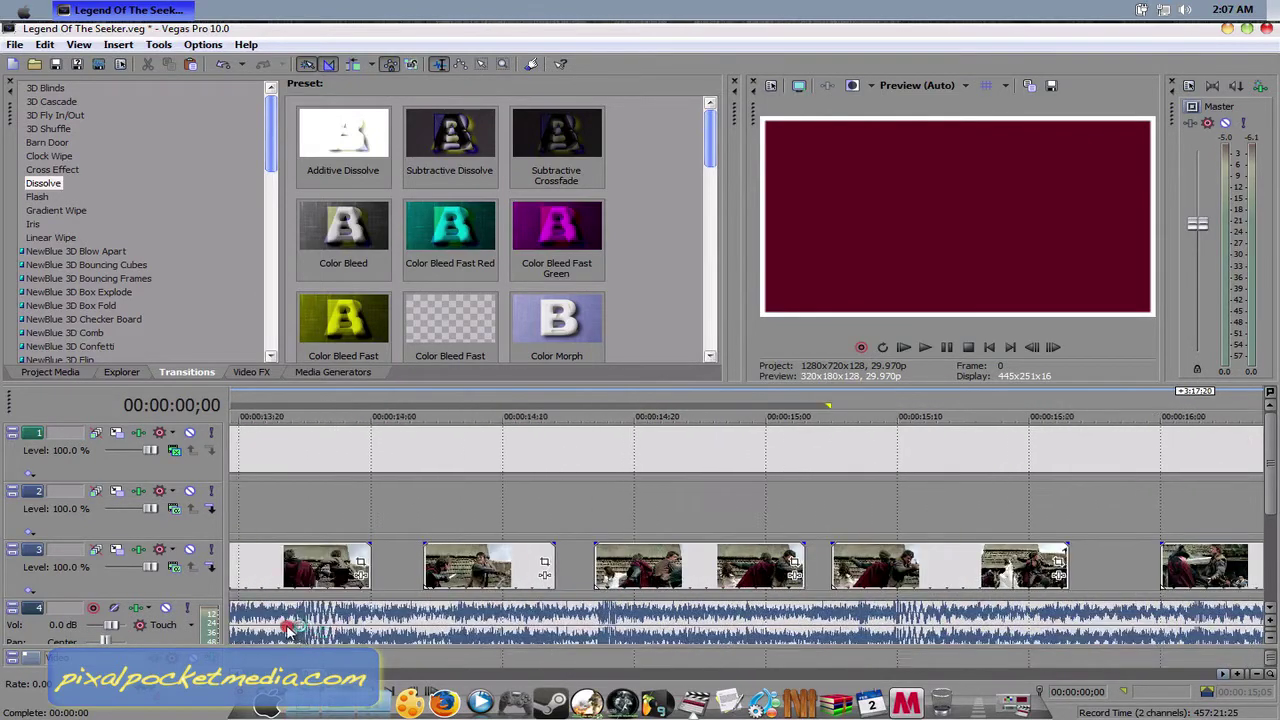
scroll(312, 638, "left", 15)
left_click(248, 630)
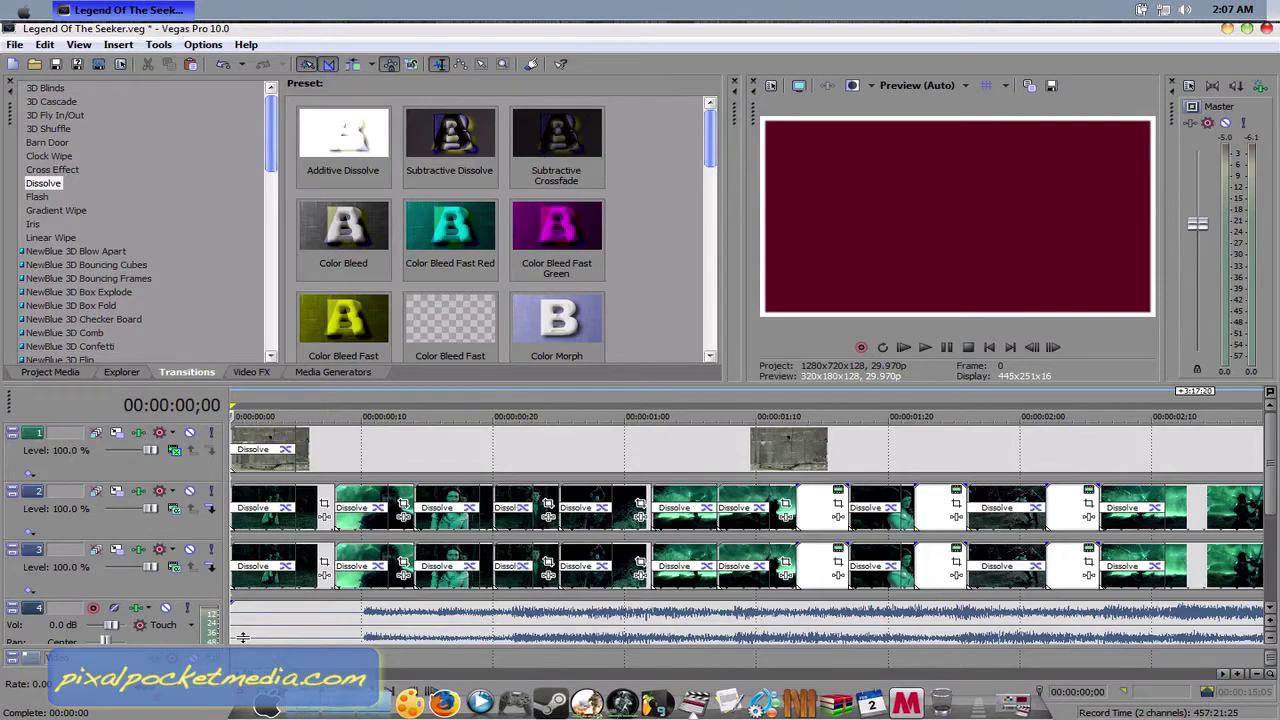
key("space")
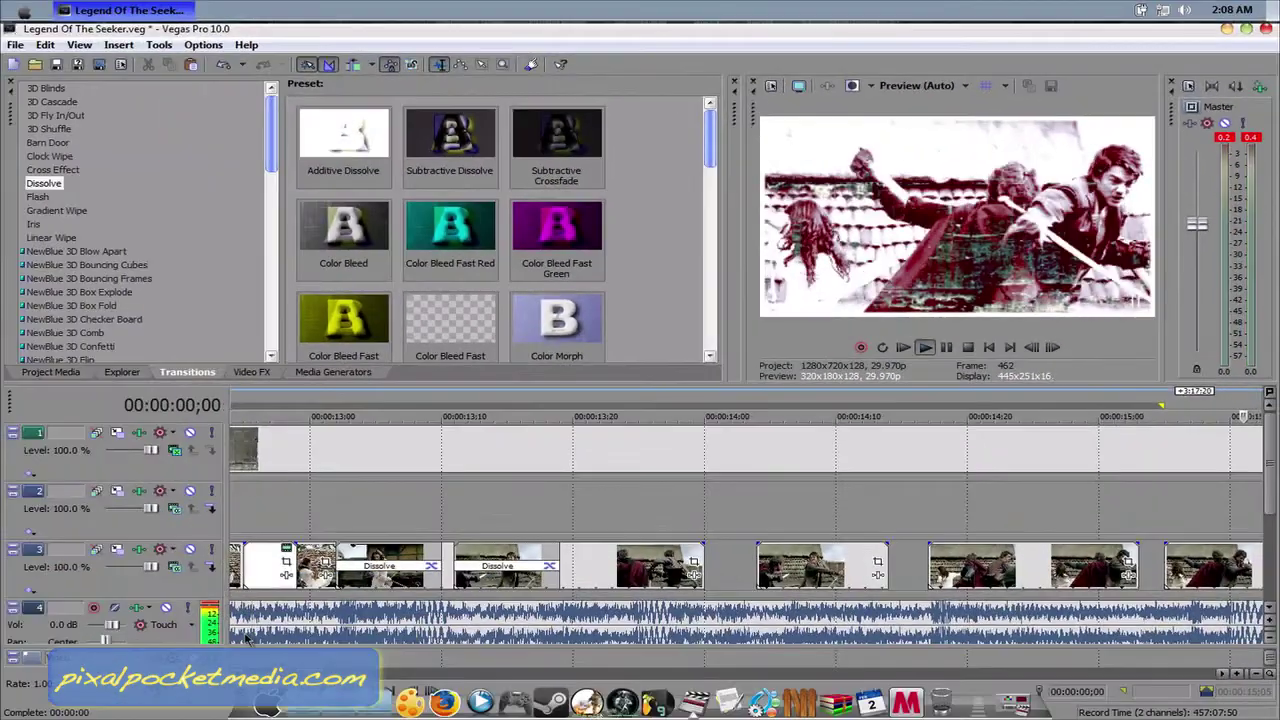
key("space")
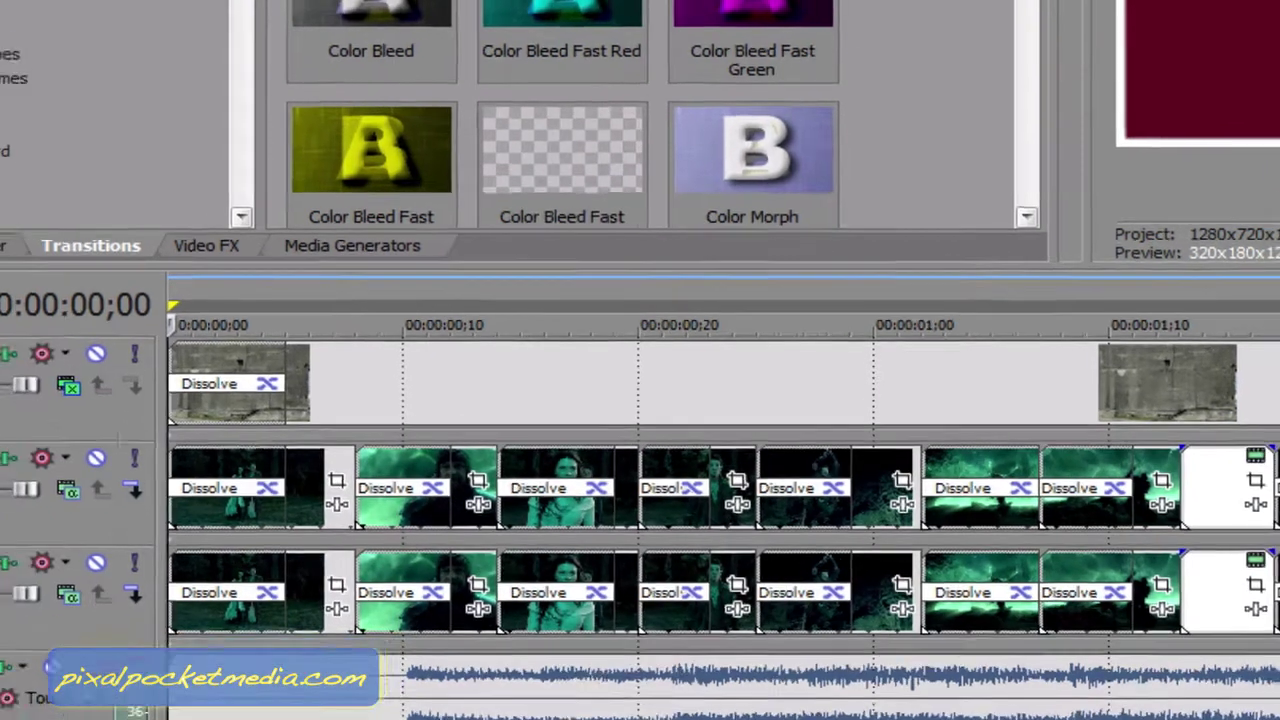
Return the playhead to the project start and show track 2's video FX chain
left_click_drag(300, 708, 347, 708)
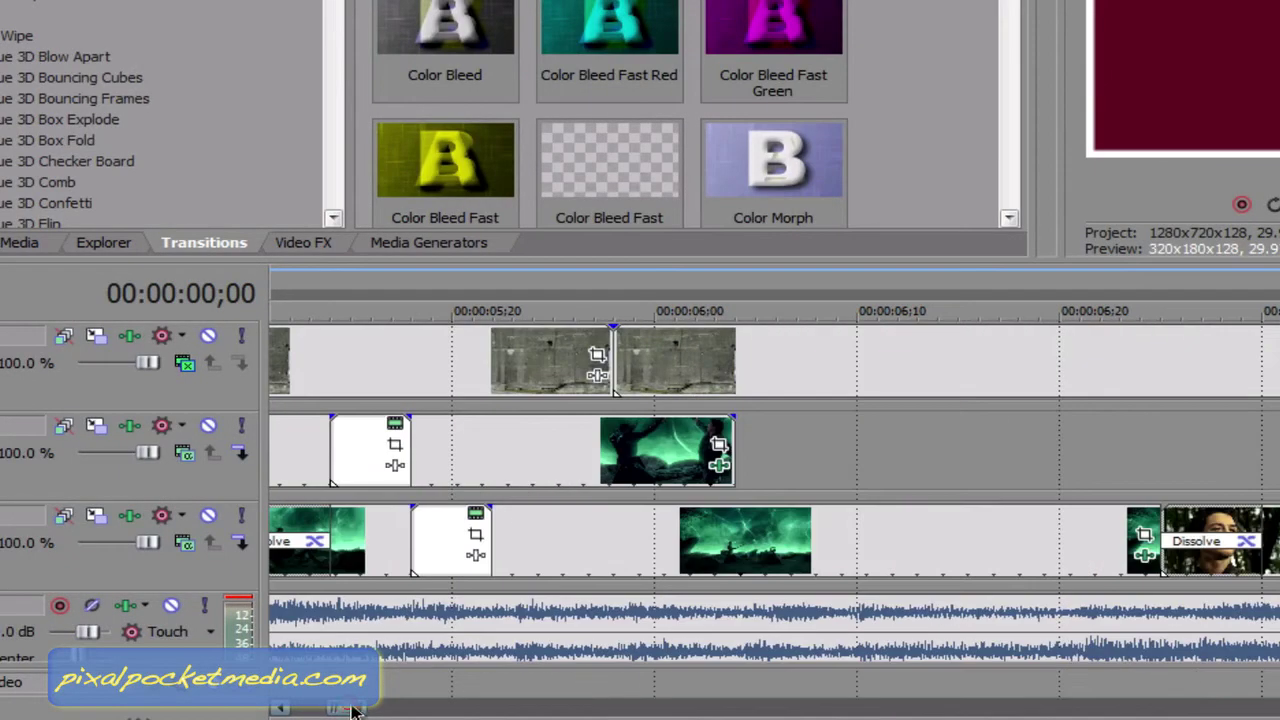
left_click(896, 310)
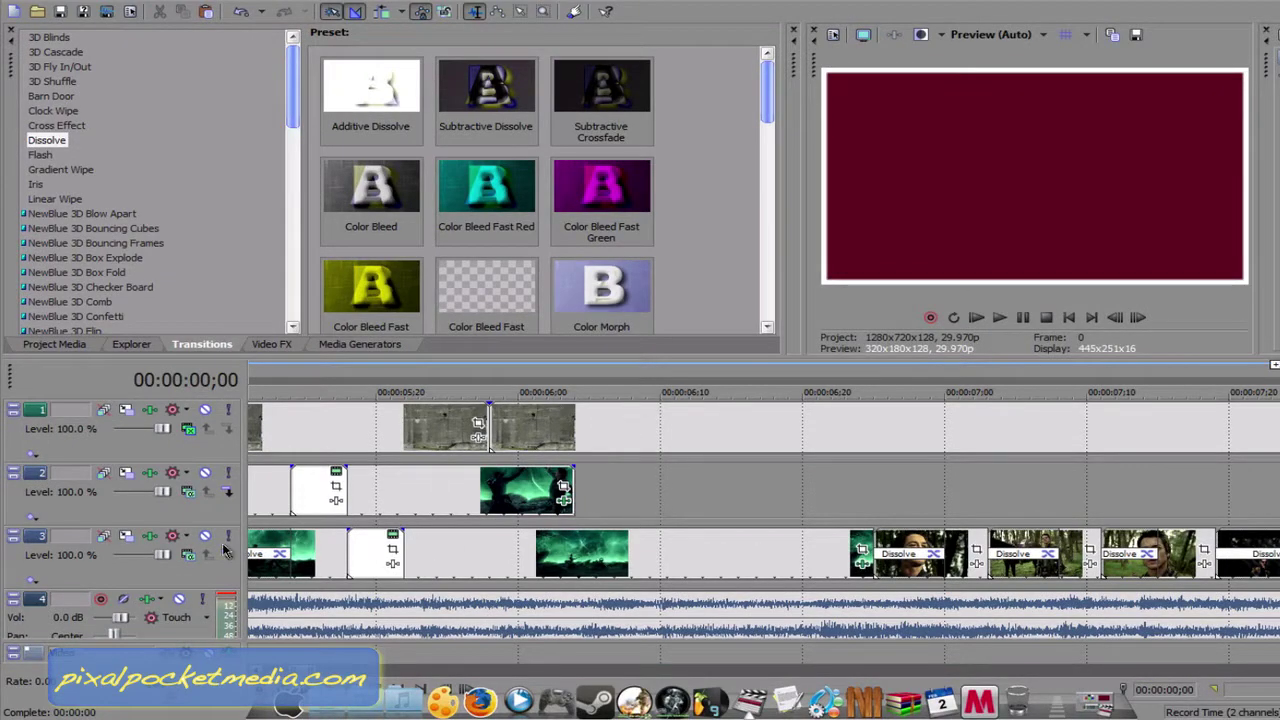
key("Home")
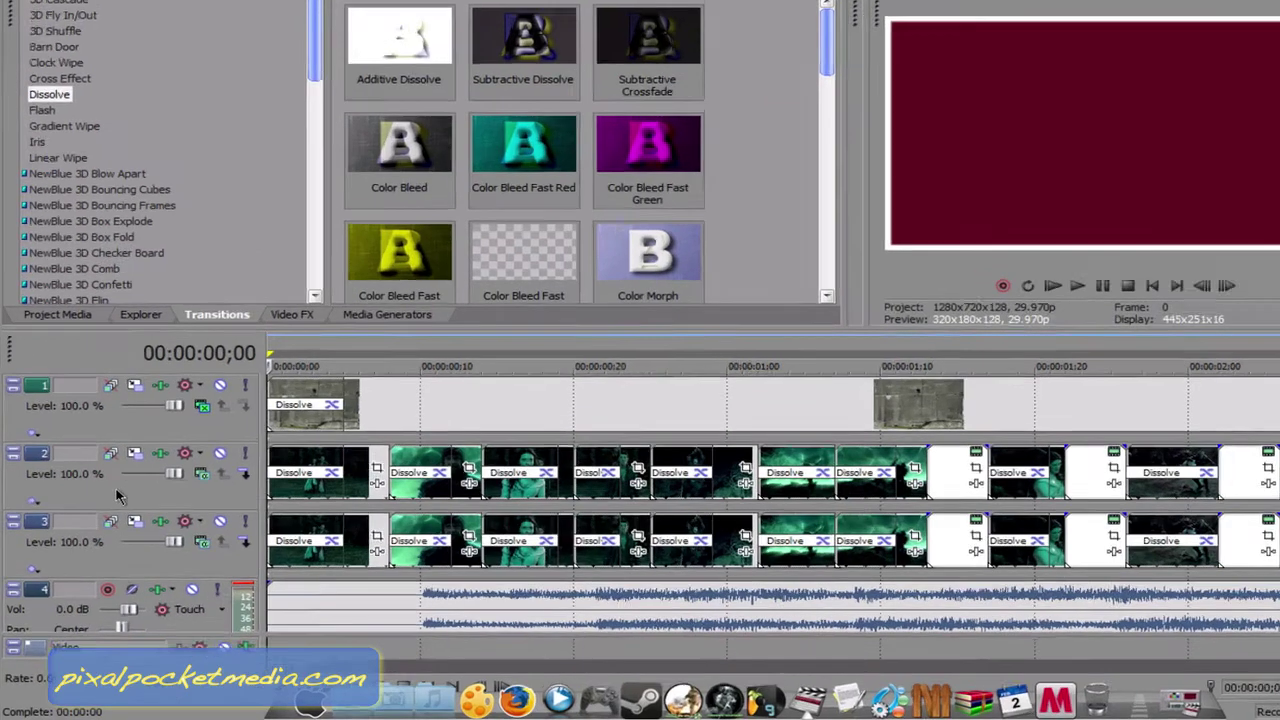
left_click(106, 514)
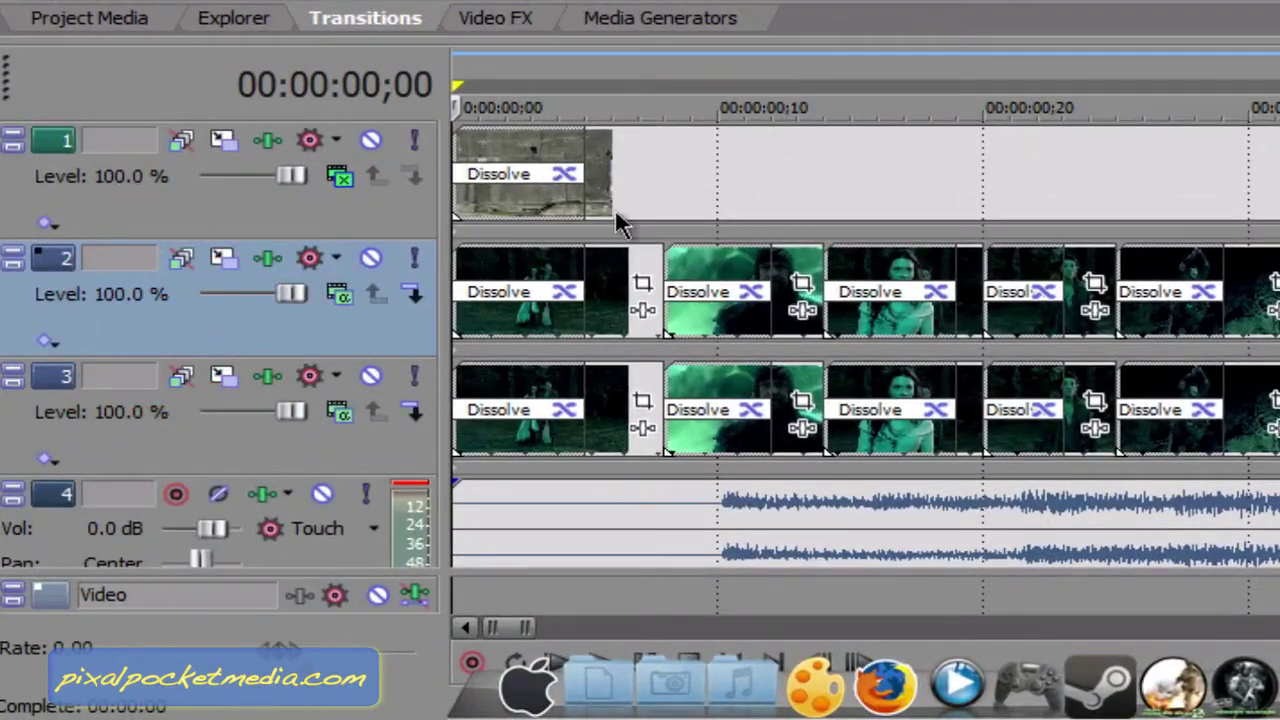
left_click(267, 258)
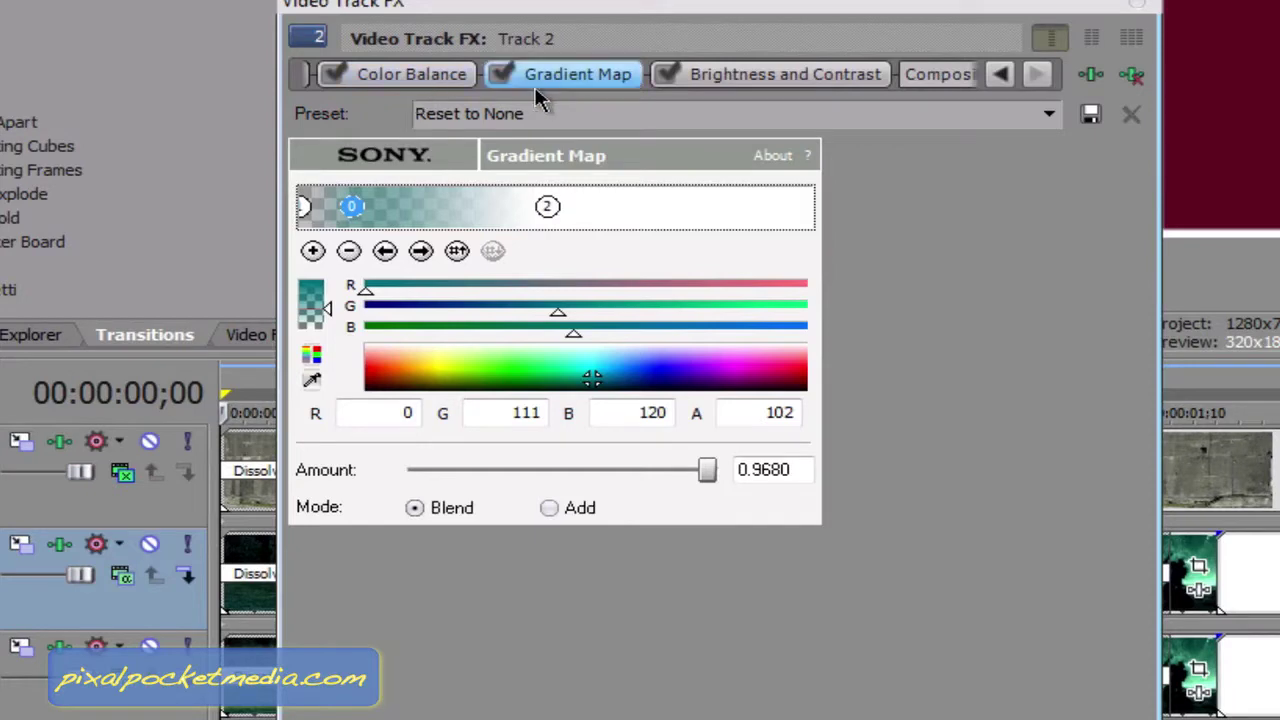
Scroll track 2's FX chain back to its first effect and show Black and White settings (blend 1.000)
left_click(1005, 78)
left_click(1005, 78)
left_click(1005, 76)
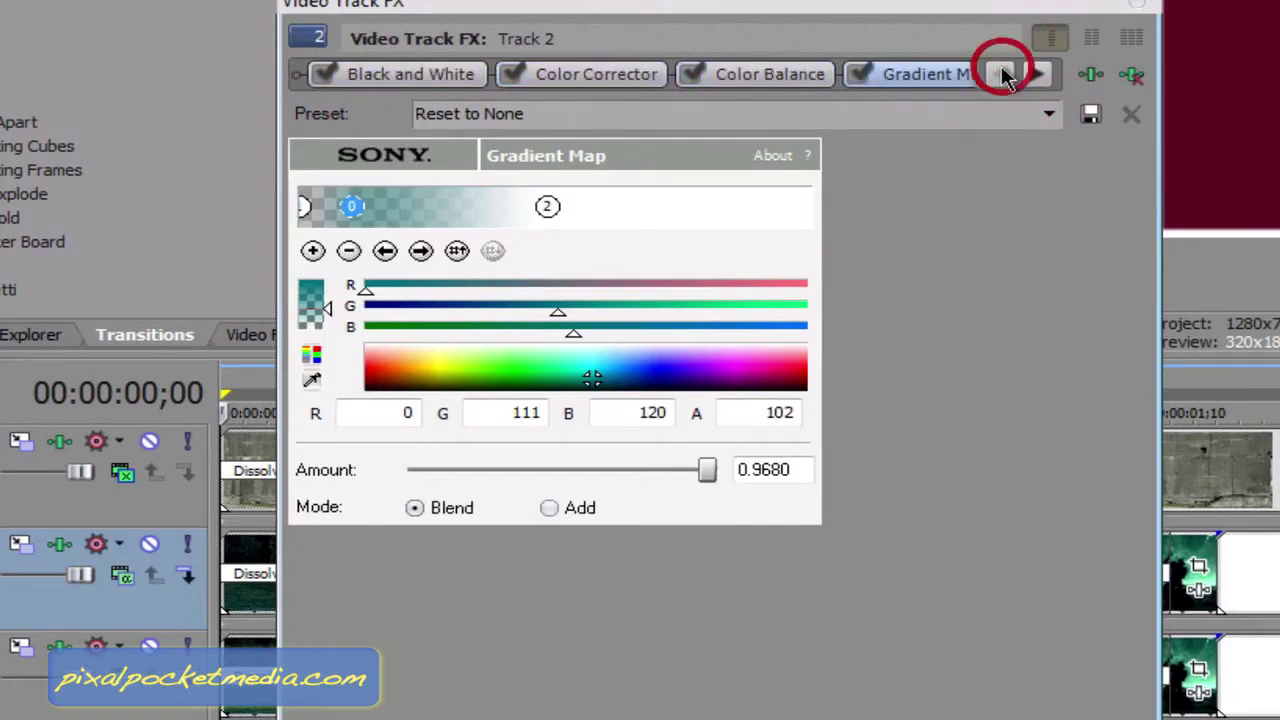
left_click_drag(606, 17, 740, 20)
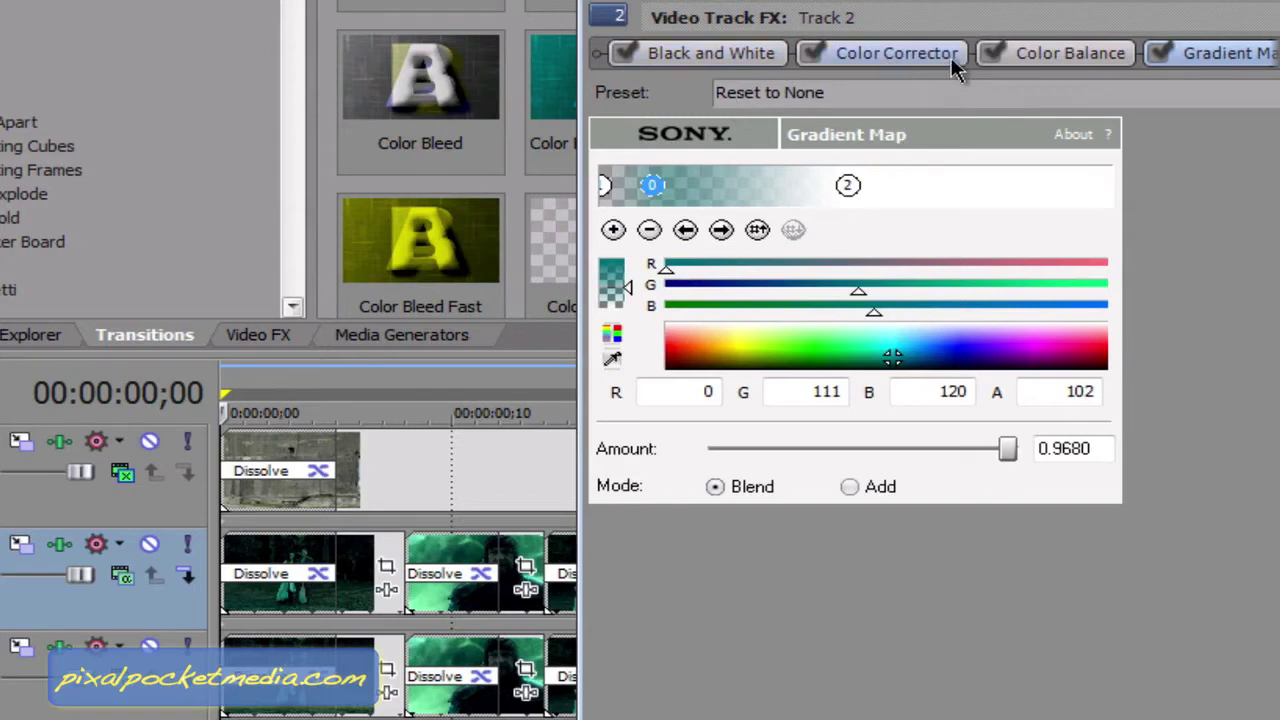
left_click(688, 55)
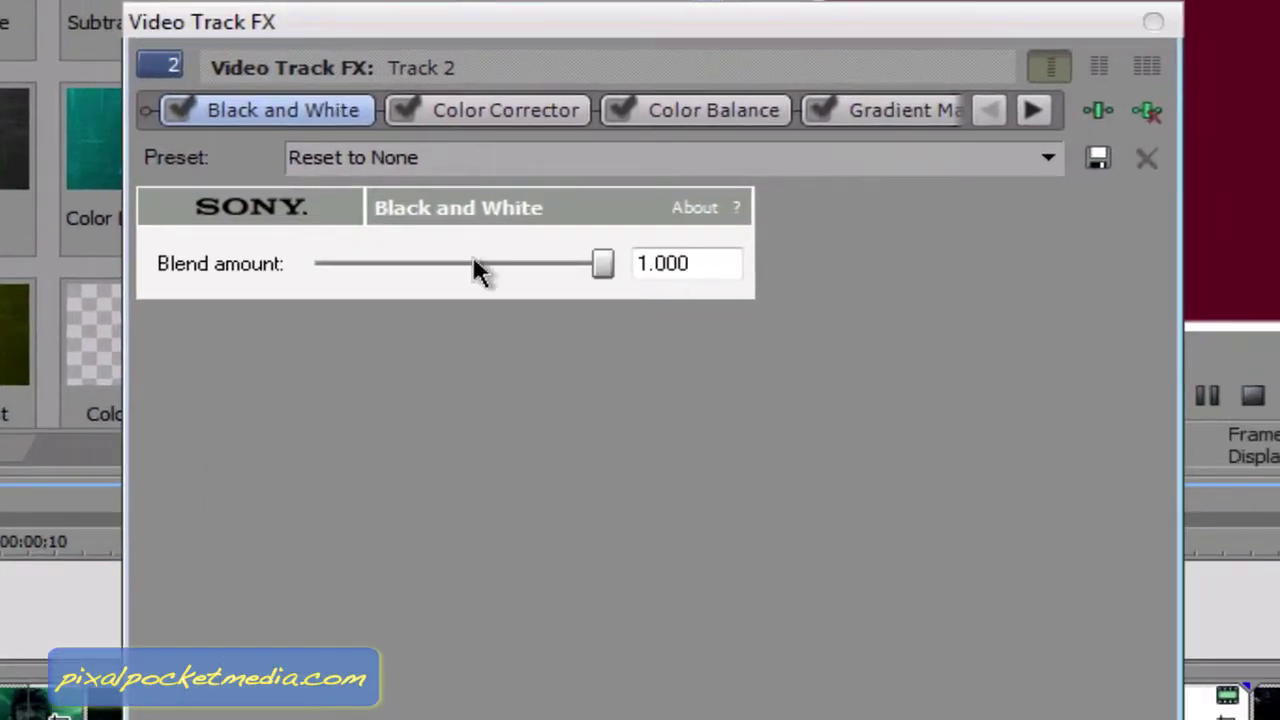
Show Color Corrector values (Saturation 2.000, Gamma 1.685, Gain 1.454) and move the FX window off the preview
left_click(451, 112)
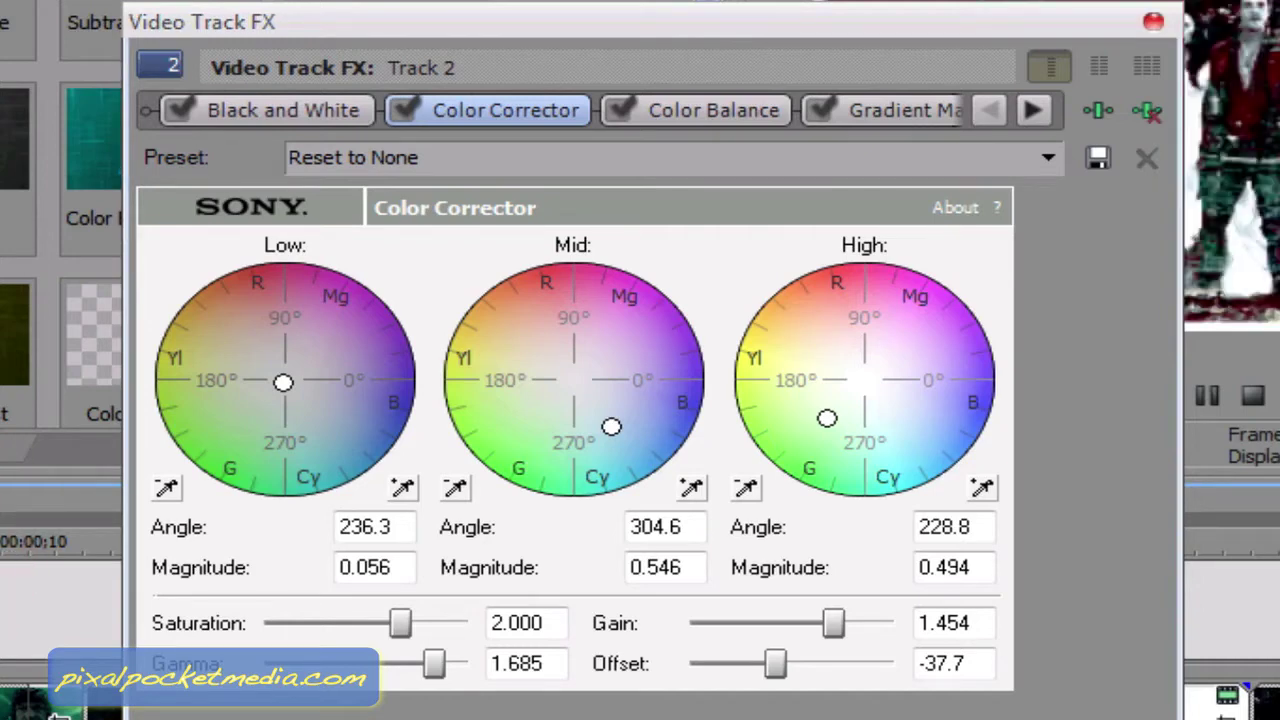
left_click(826, 25)
left_click_drag(826, 25, 85, 512)
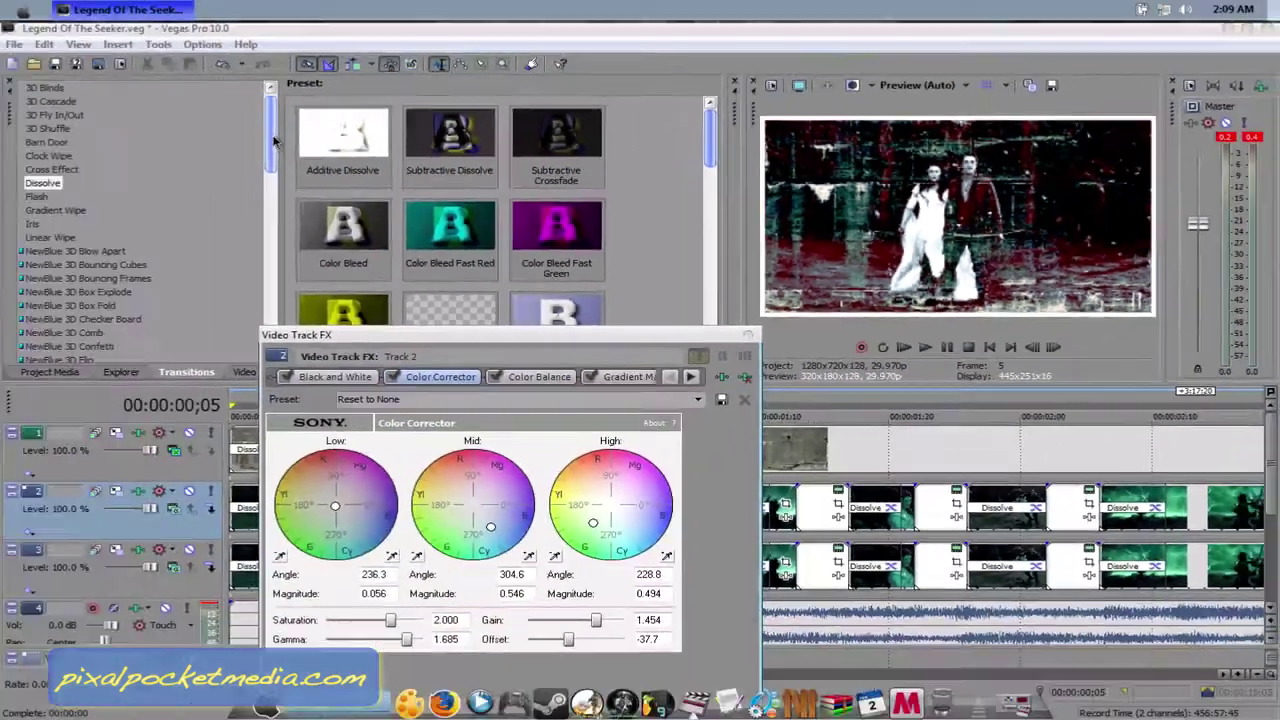
scroll(0, 507, "down", 10)
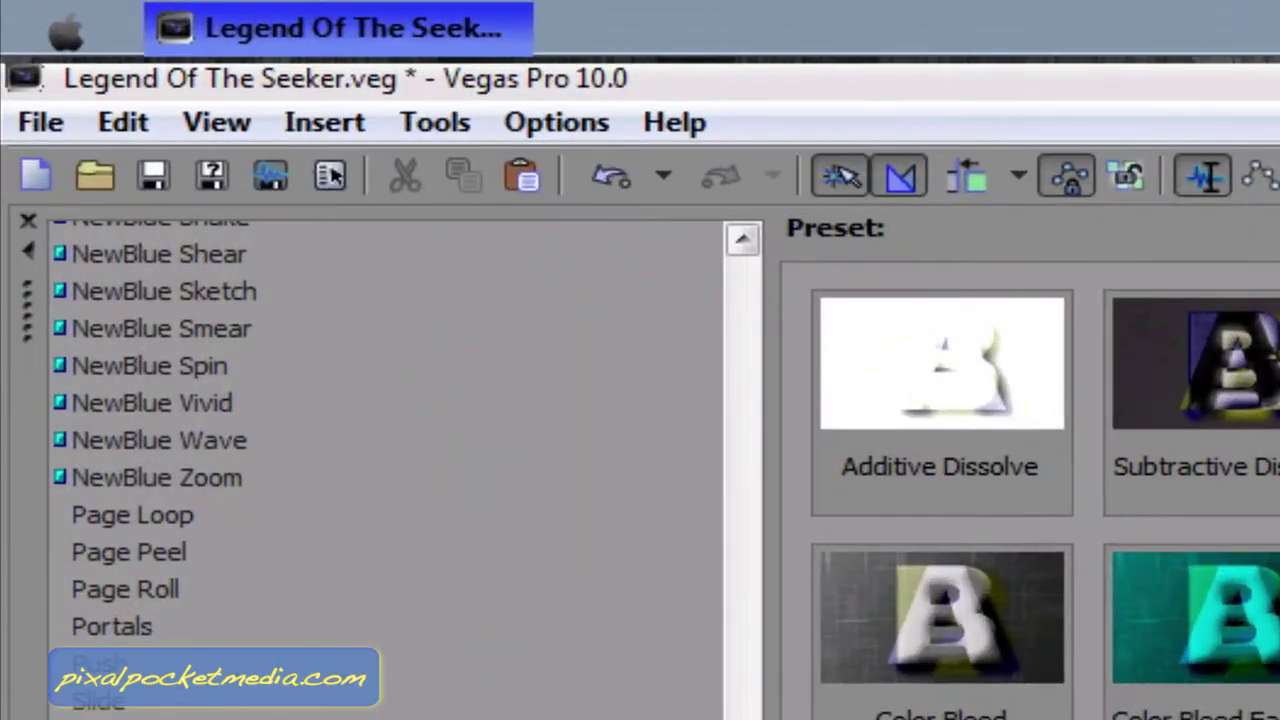
Switch the docked panel to Explorer, then Video FX, and scroll to the Add Noise presets
left_click(121, 371)
left_click(243, 373)
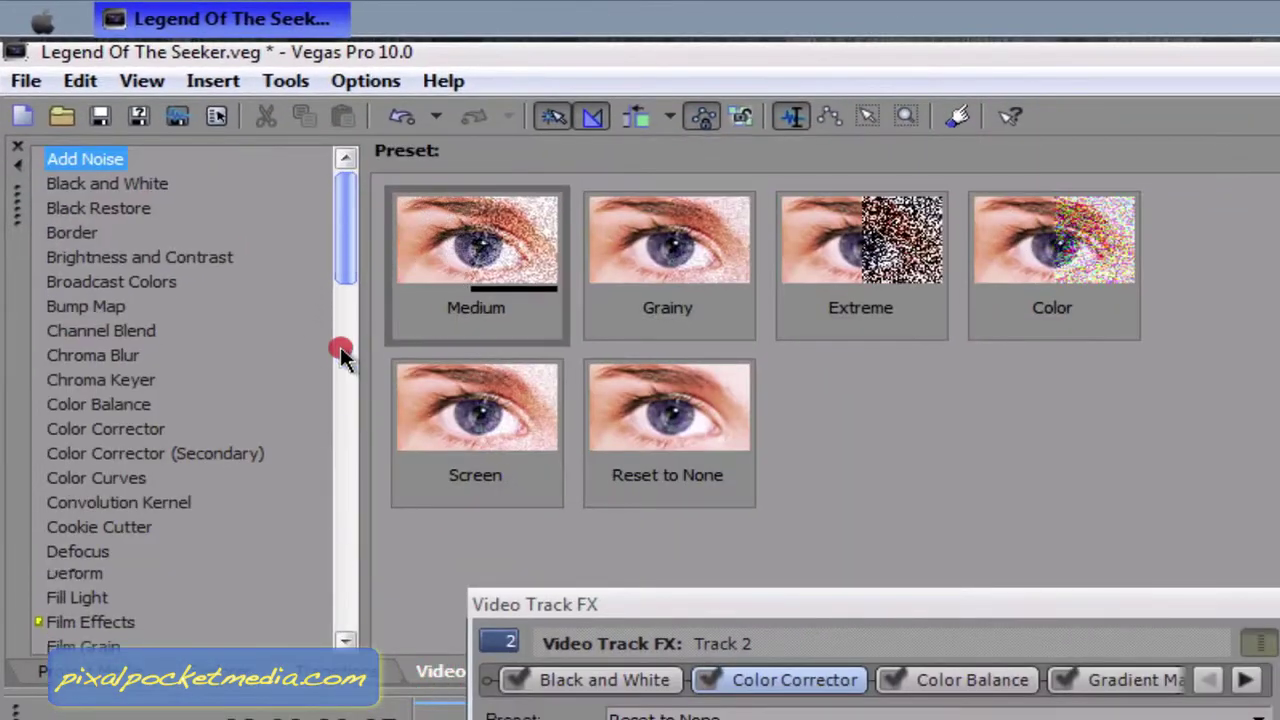
left_click_drag(343, 351, 334, 606)
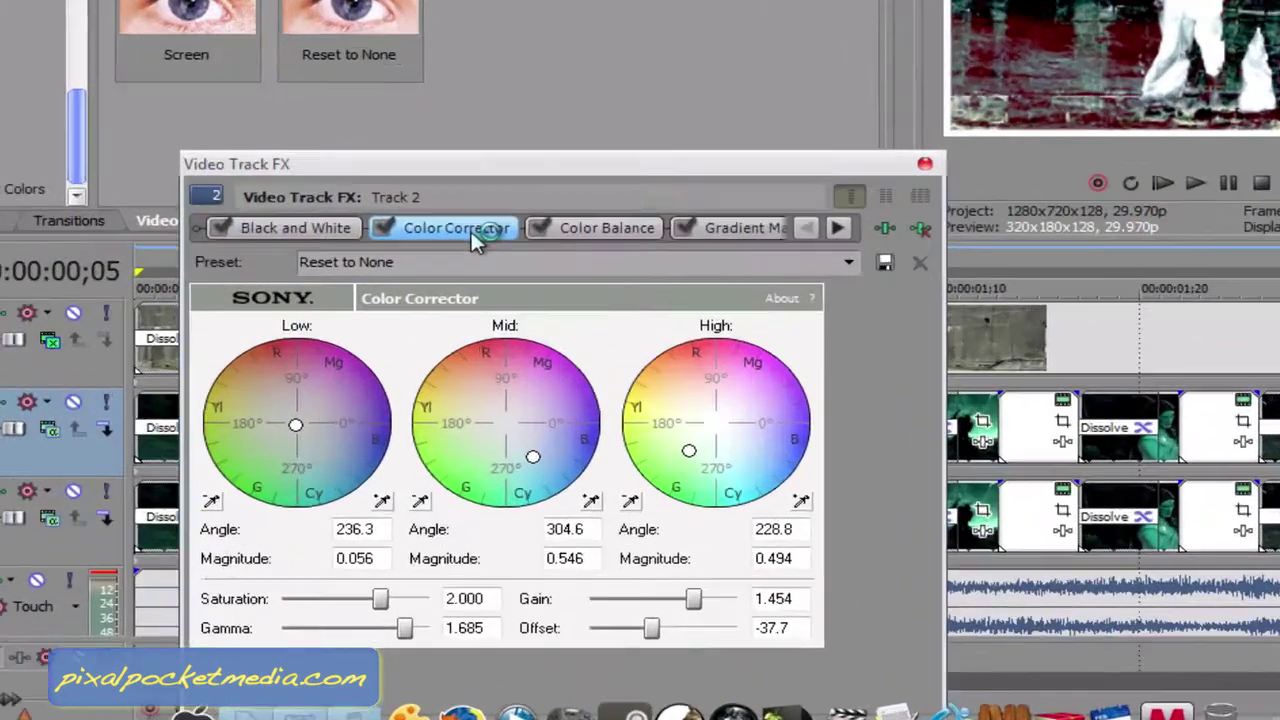
Step through track 2's Color Balance, Gradient Map, and Brightness and Contrast (0.14, 0.26) settings
left_click(411, 382)
left_click(660, 103)
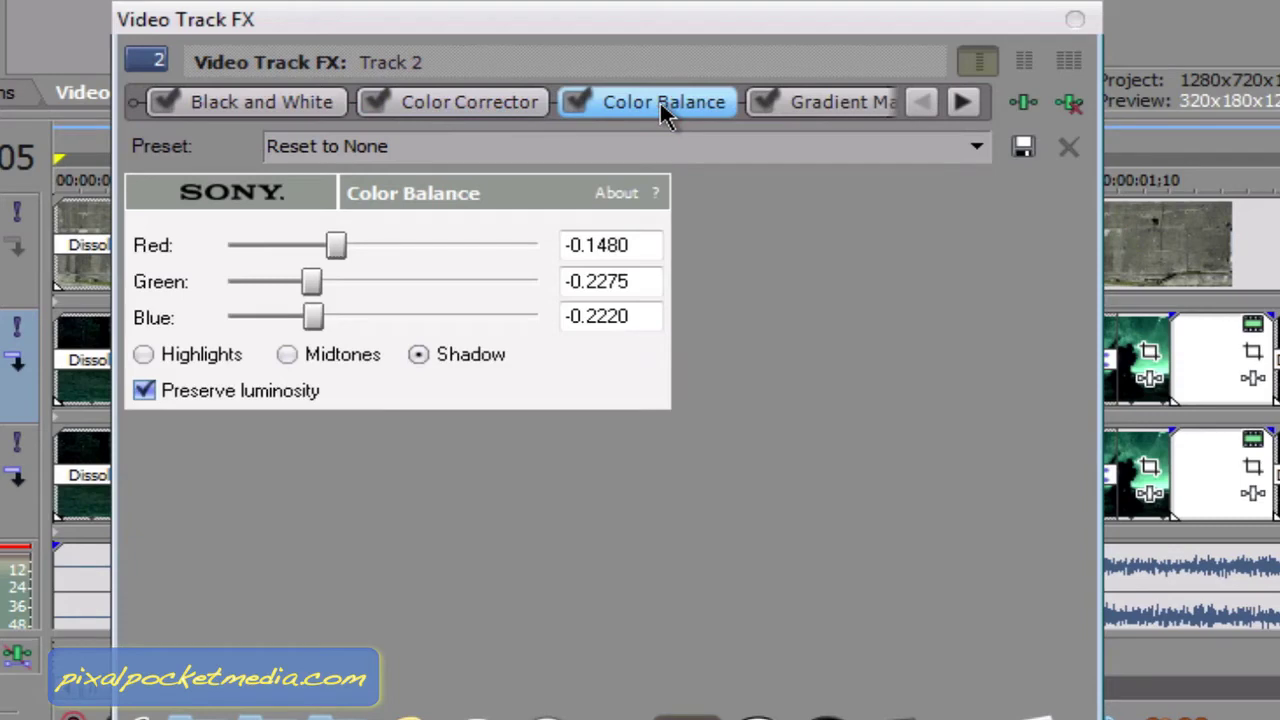
left_click(843, 104)
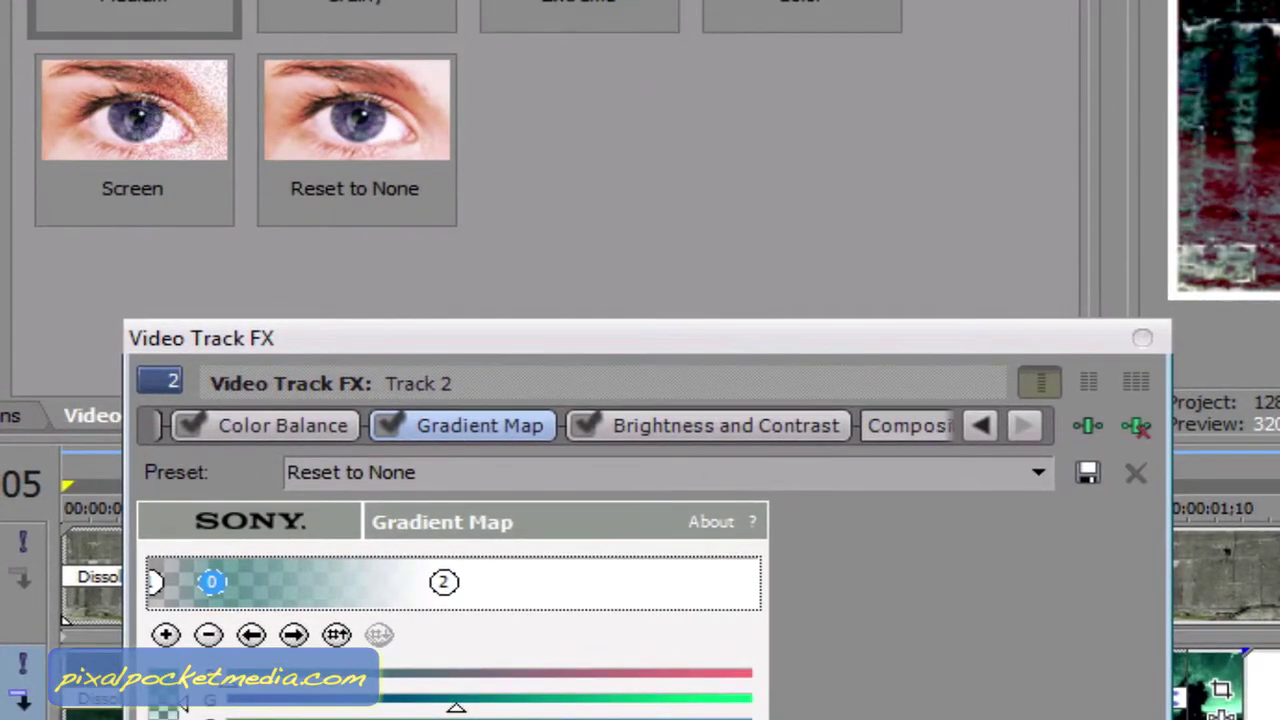
left_click_drag(623, 337, 671, 0)
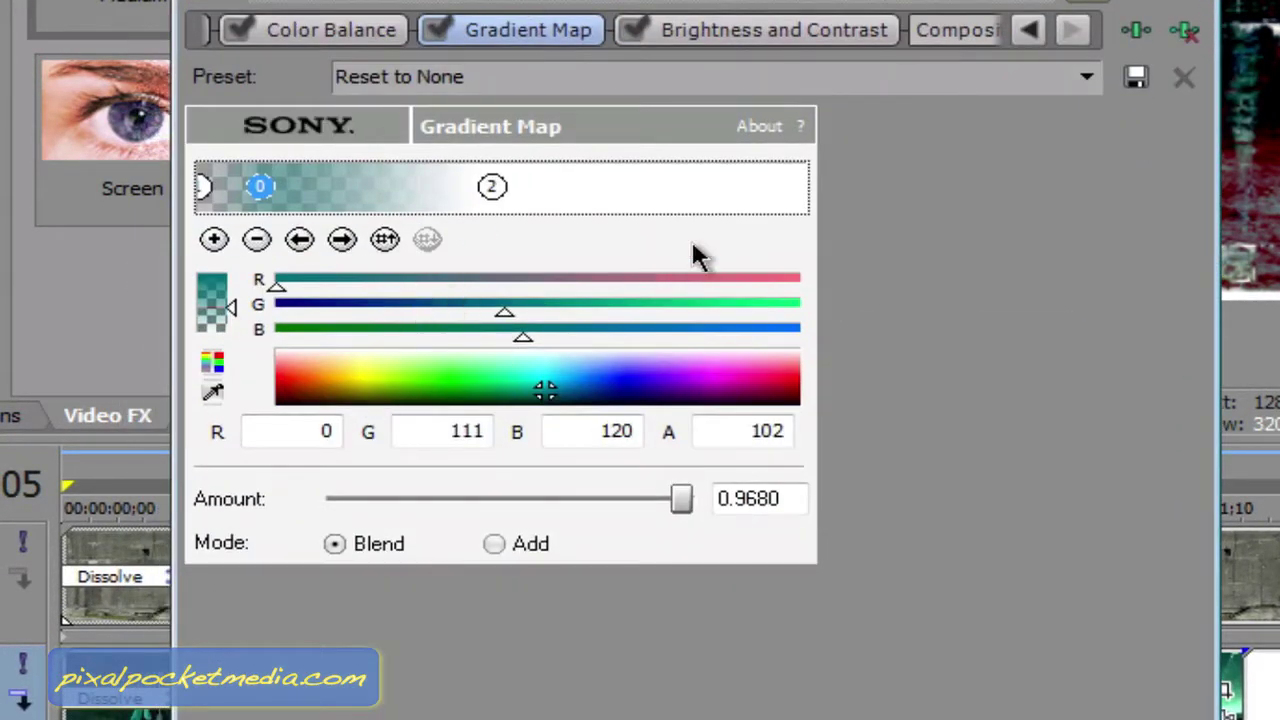
left_click(797, 33)
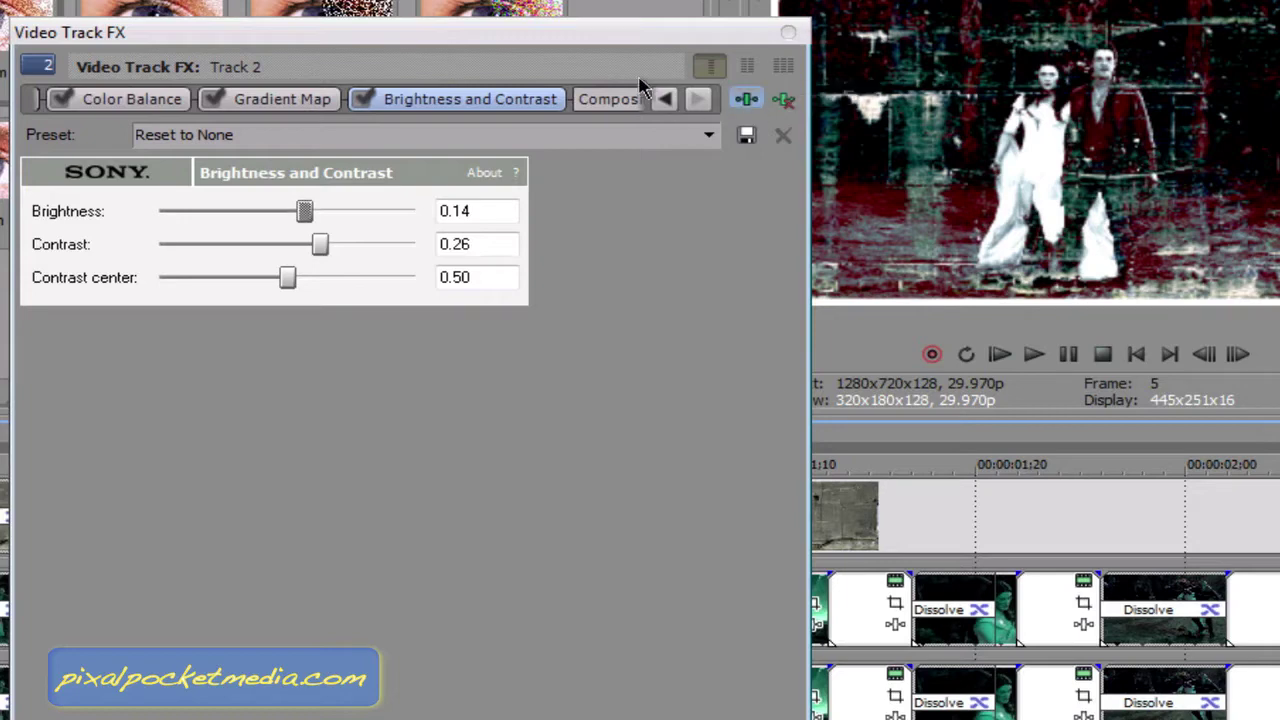
Dock and re-dock the track 2 effects window, then close it with Brightness 0.14 and Contrast 0.26 kept
left_click_drag(623, 34, 817, 65)
double_click(771, 52)
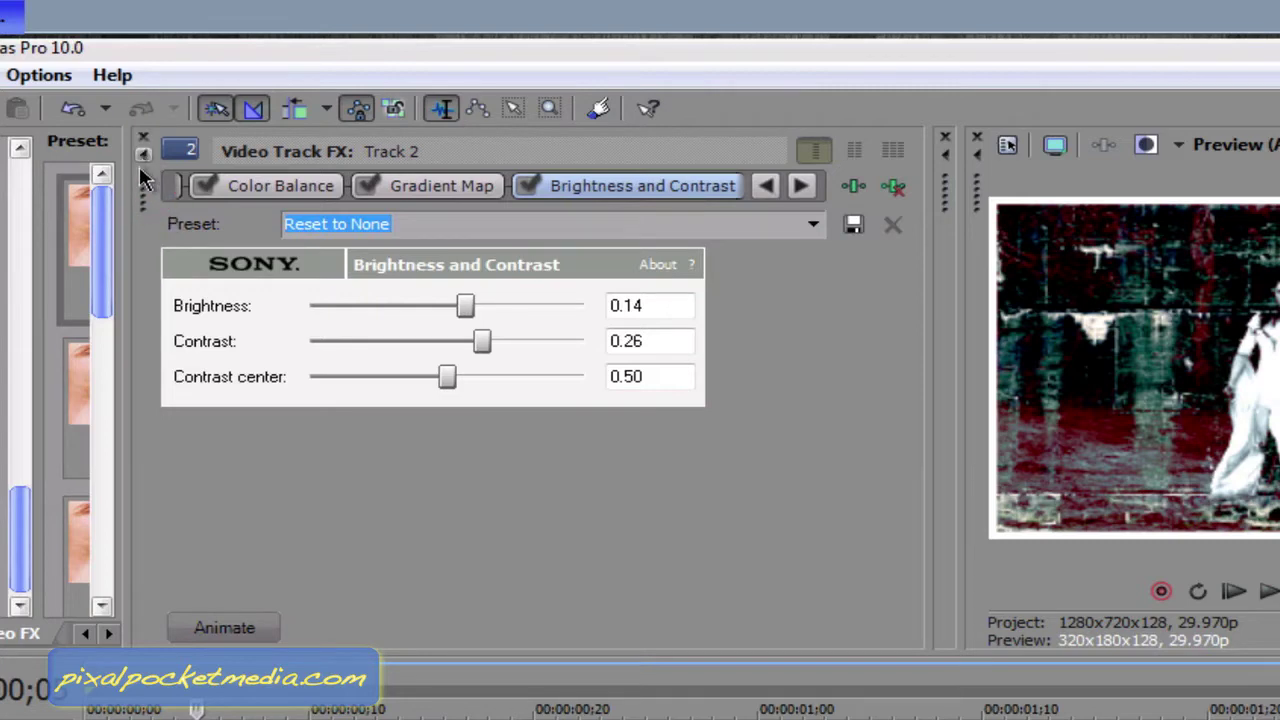
left_click_drag(146, 188, 775, 445)
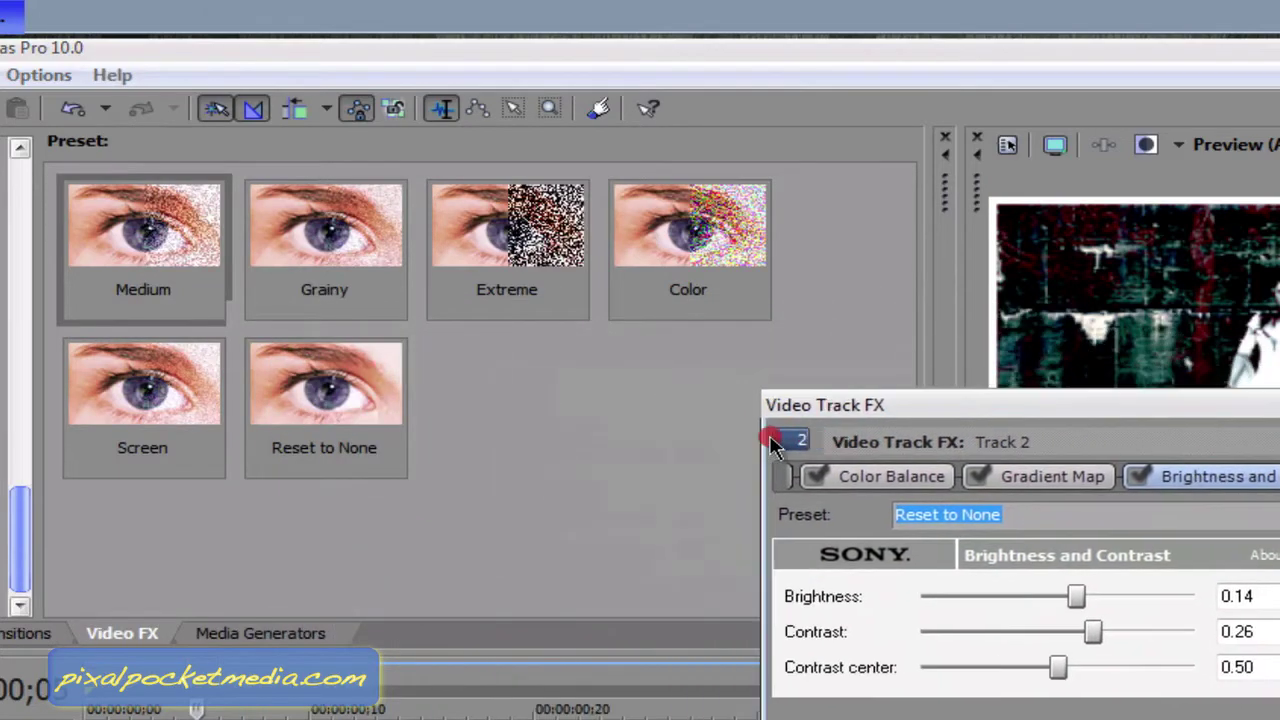
left_click_drag(930, 402, 337, 278)
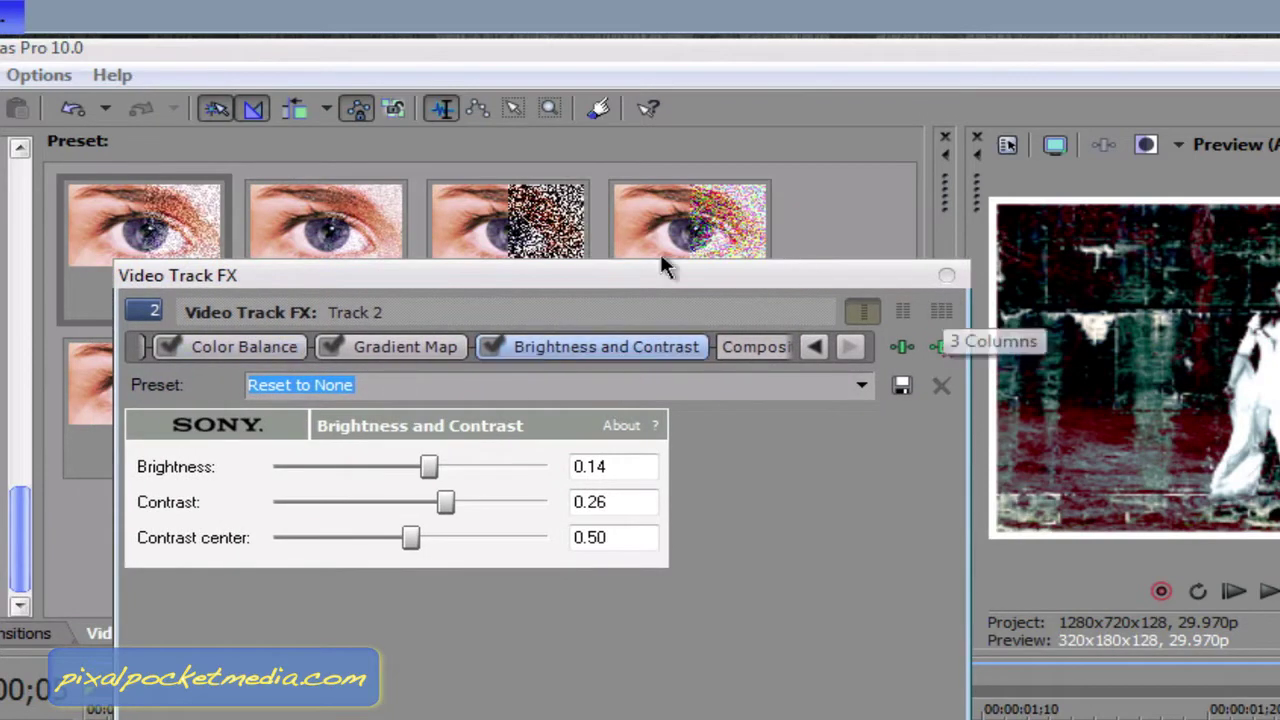
left_click(946, 277)
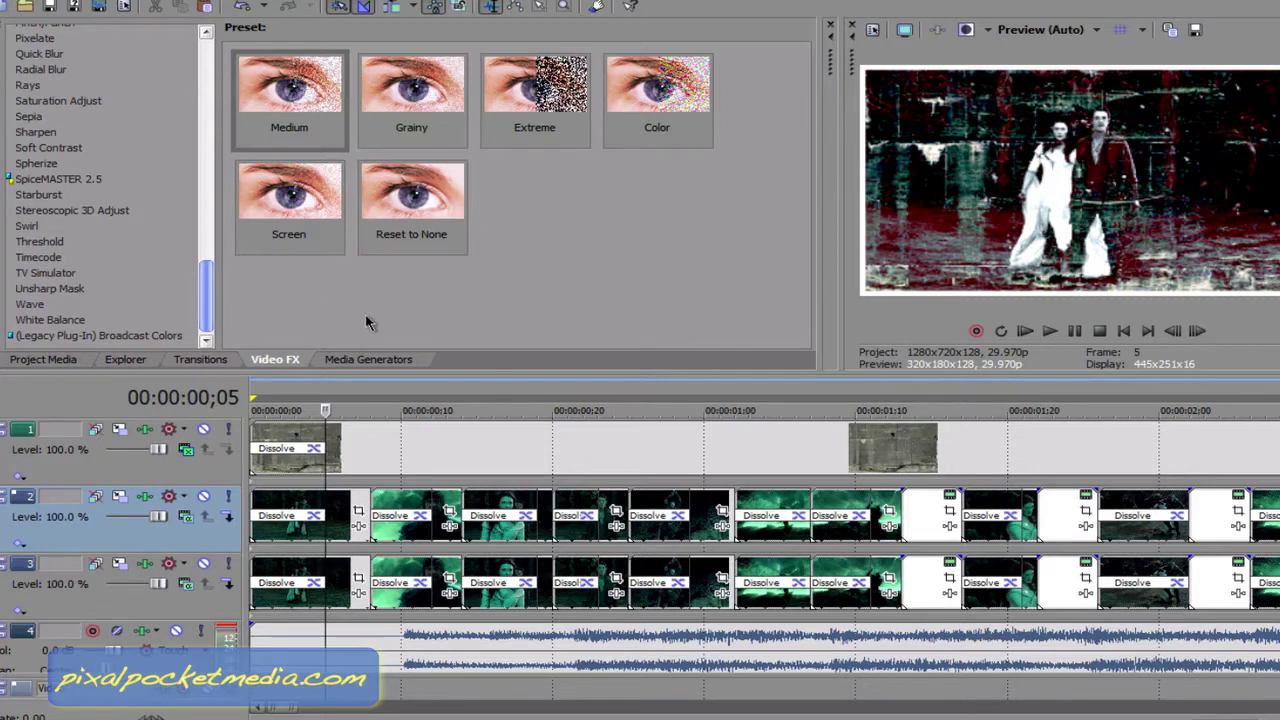
left_click(197, 112)
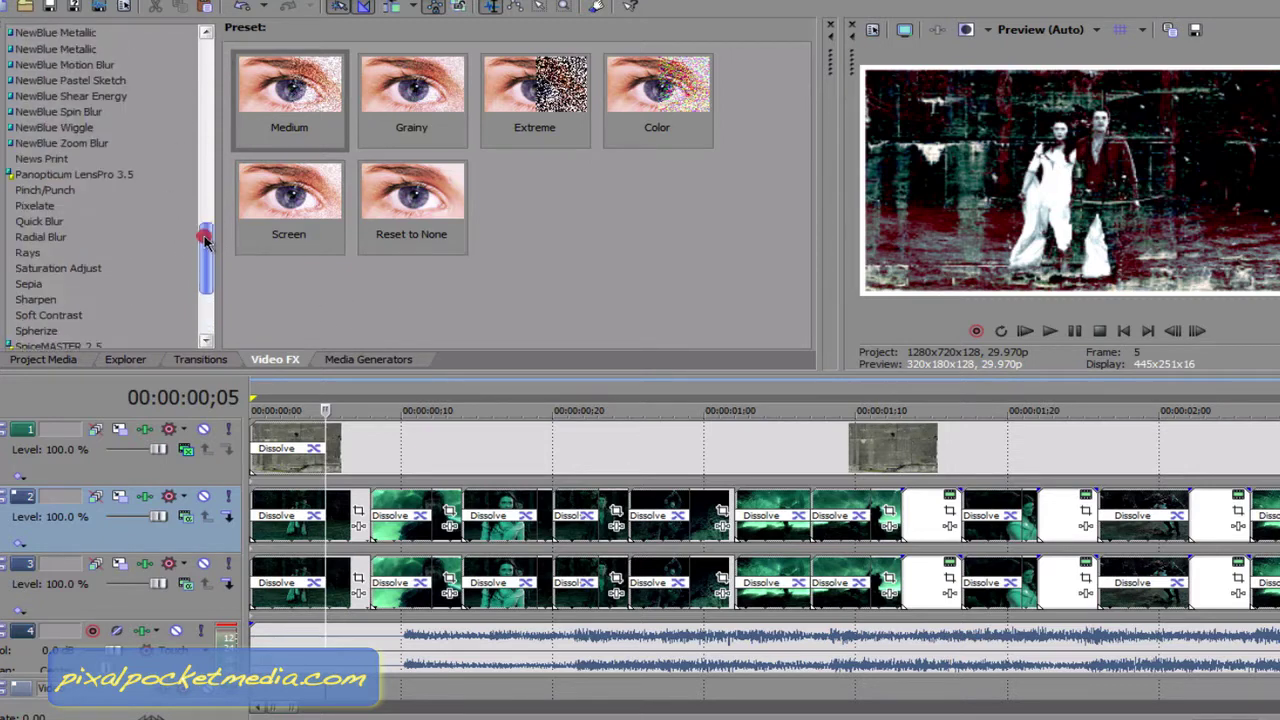
left_click(195, 64)
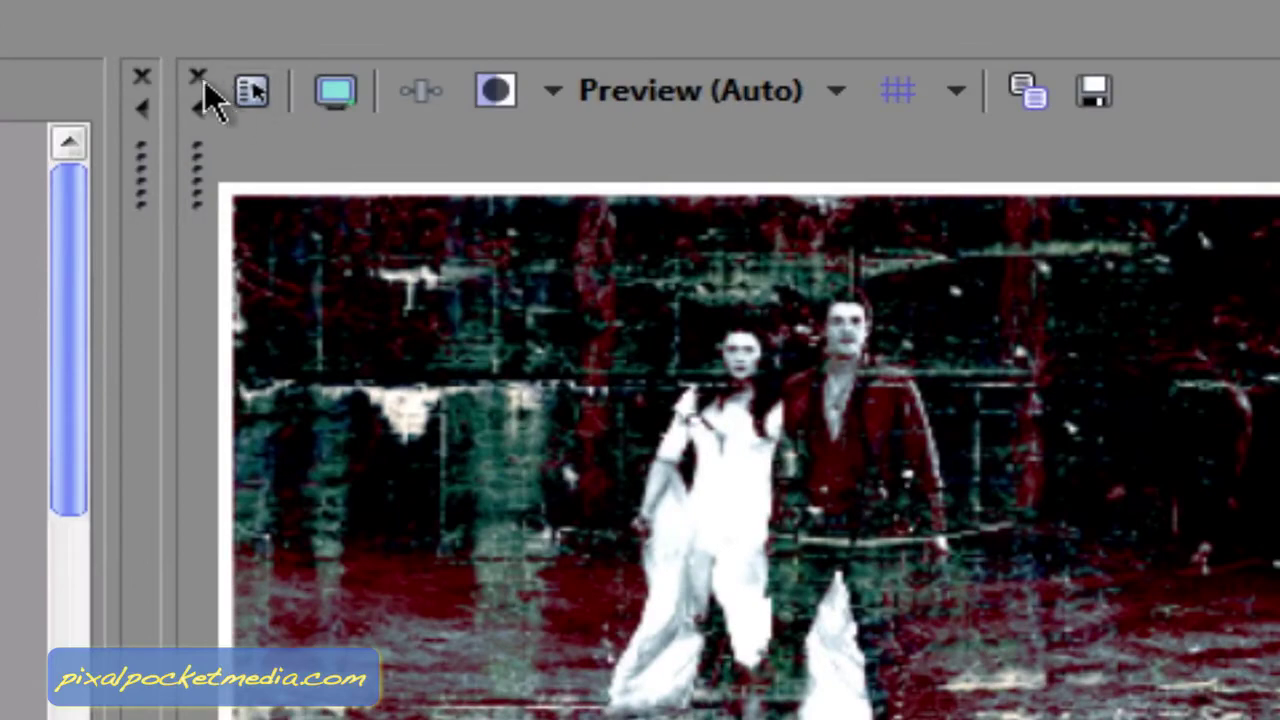
Close the Video Preview and Trimmer panels, leaving the Media Generators Checkerboard presets docked
left_click(199, 77)
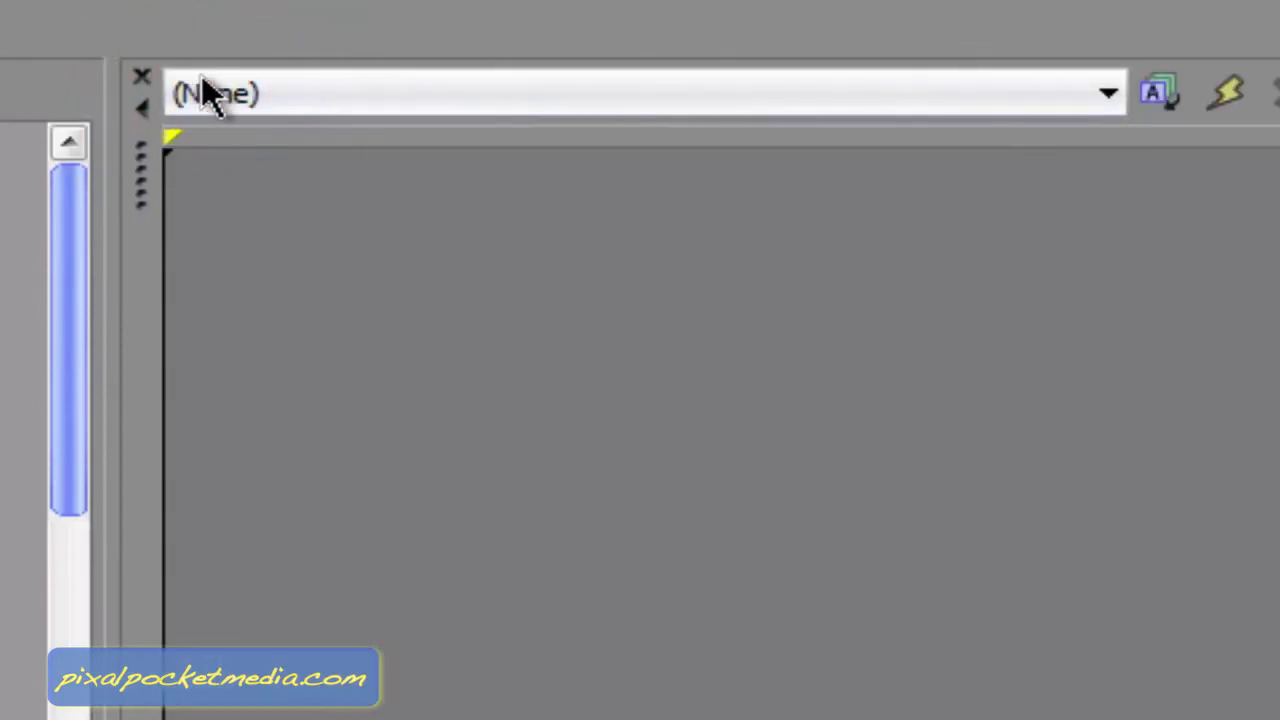
left_click(141, 77)
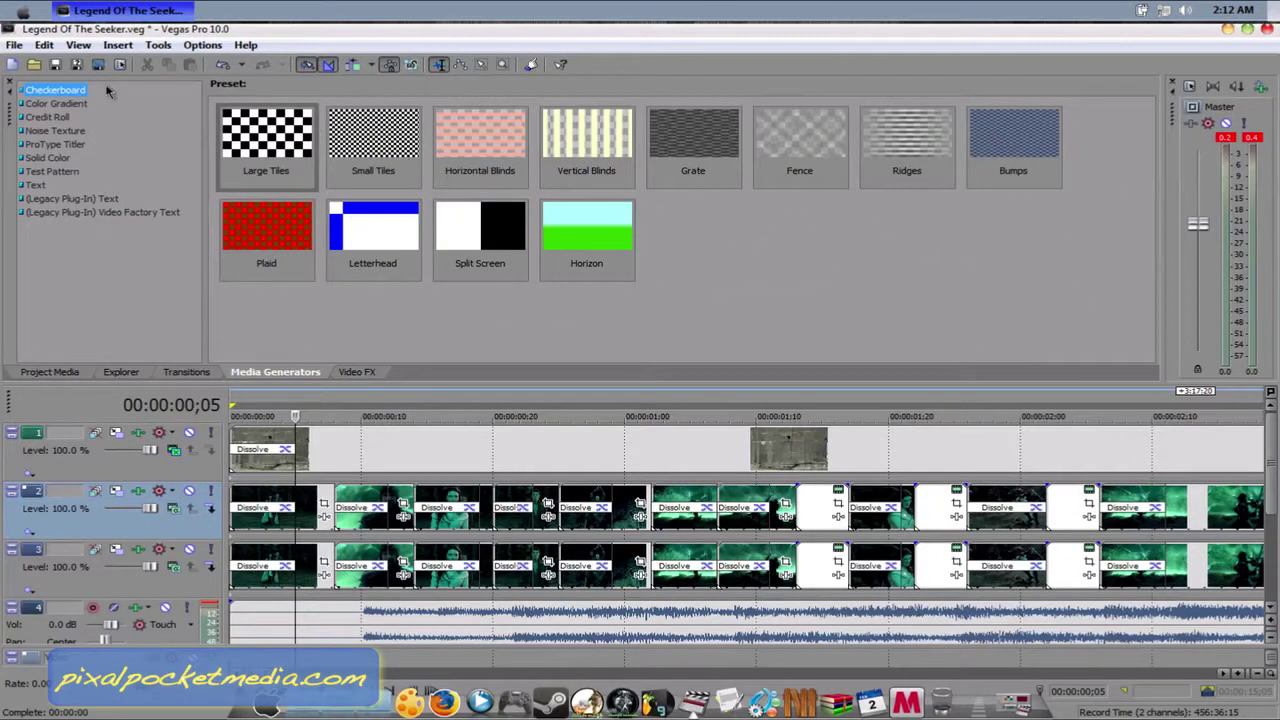
left_click(150, 47)
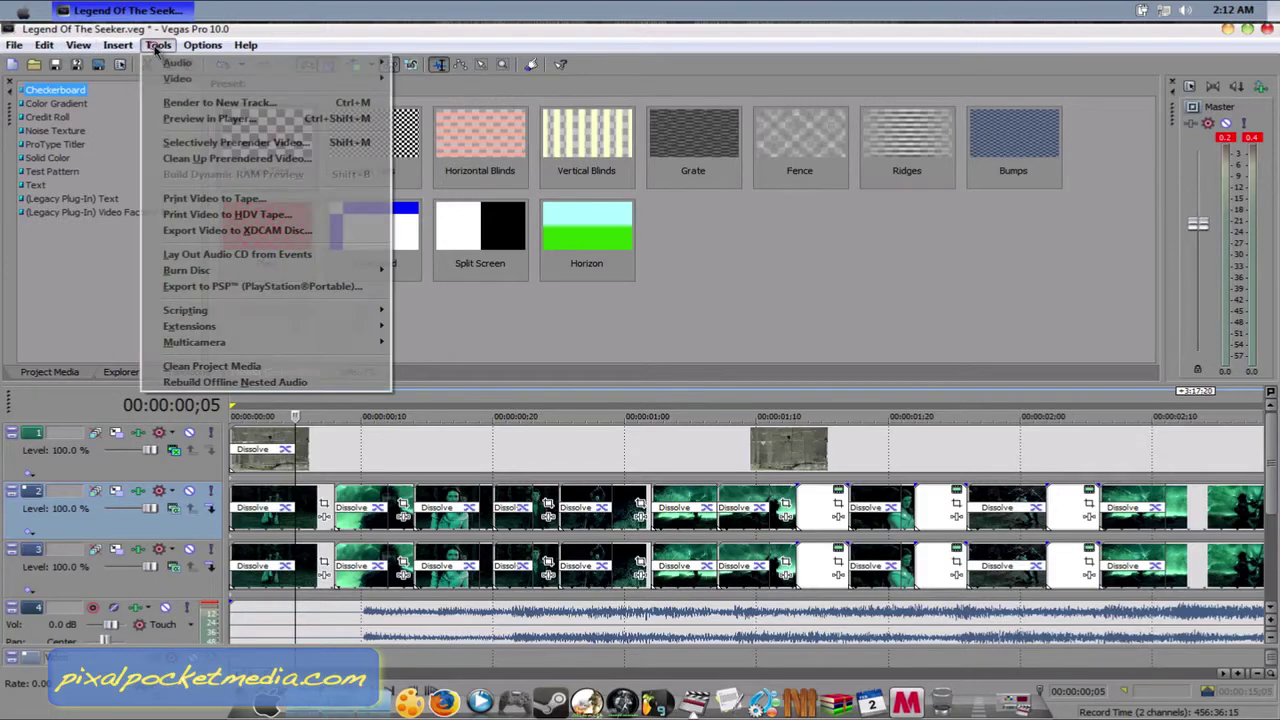
mouse_move(78, 48)
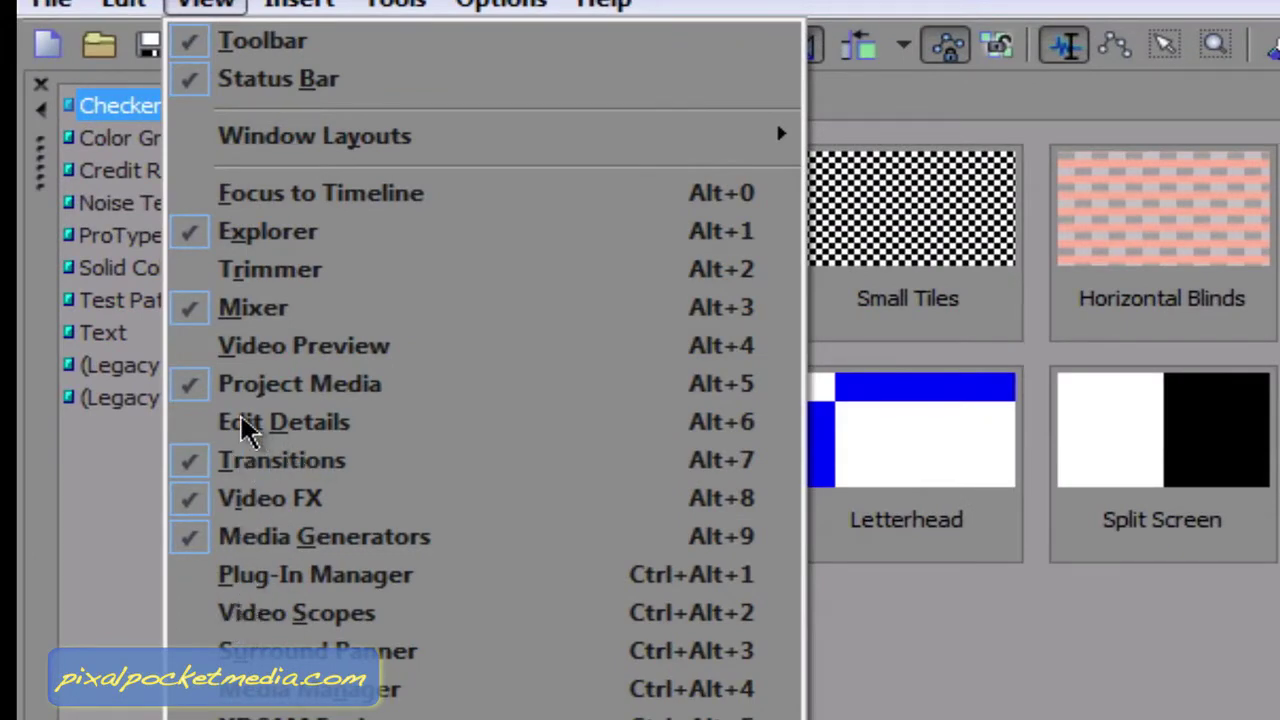
Reopen the Video Preview panel from the View menu
left_click(254, 350)
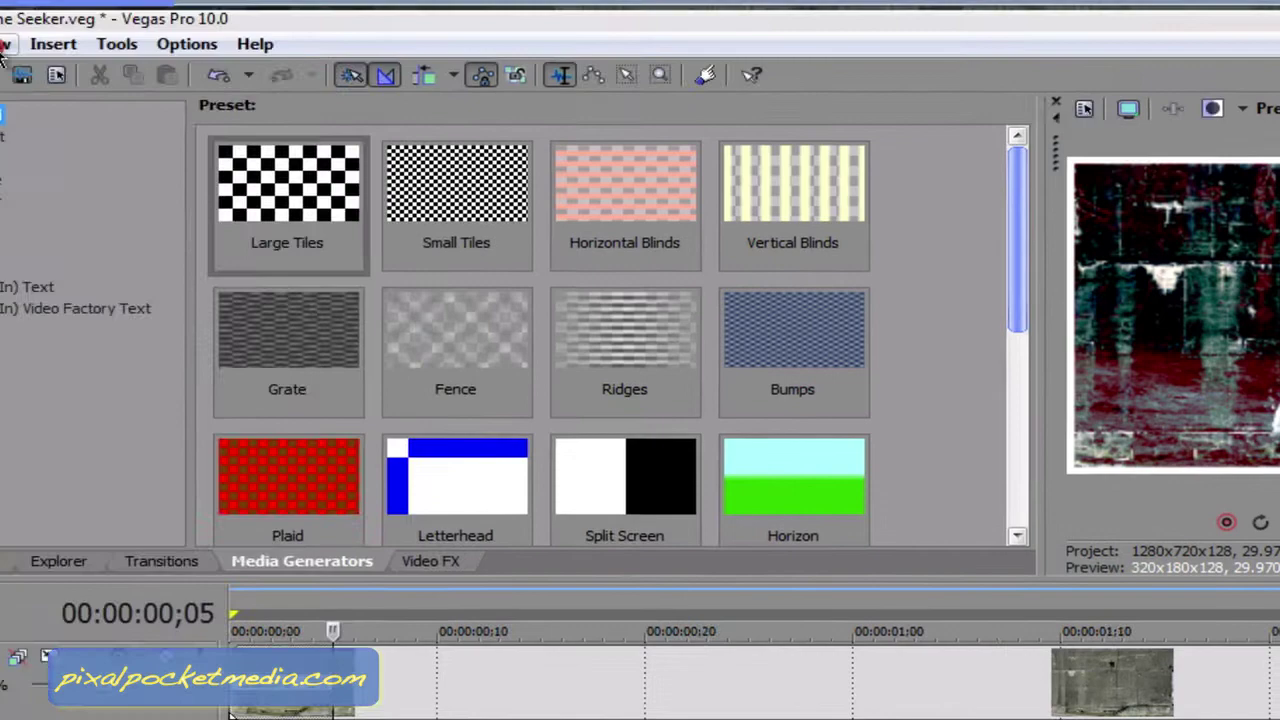
left_click(125, 57)
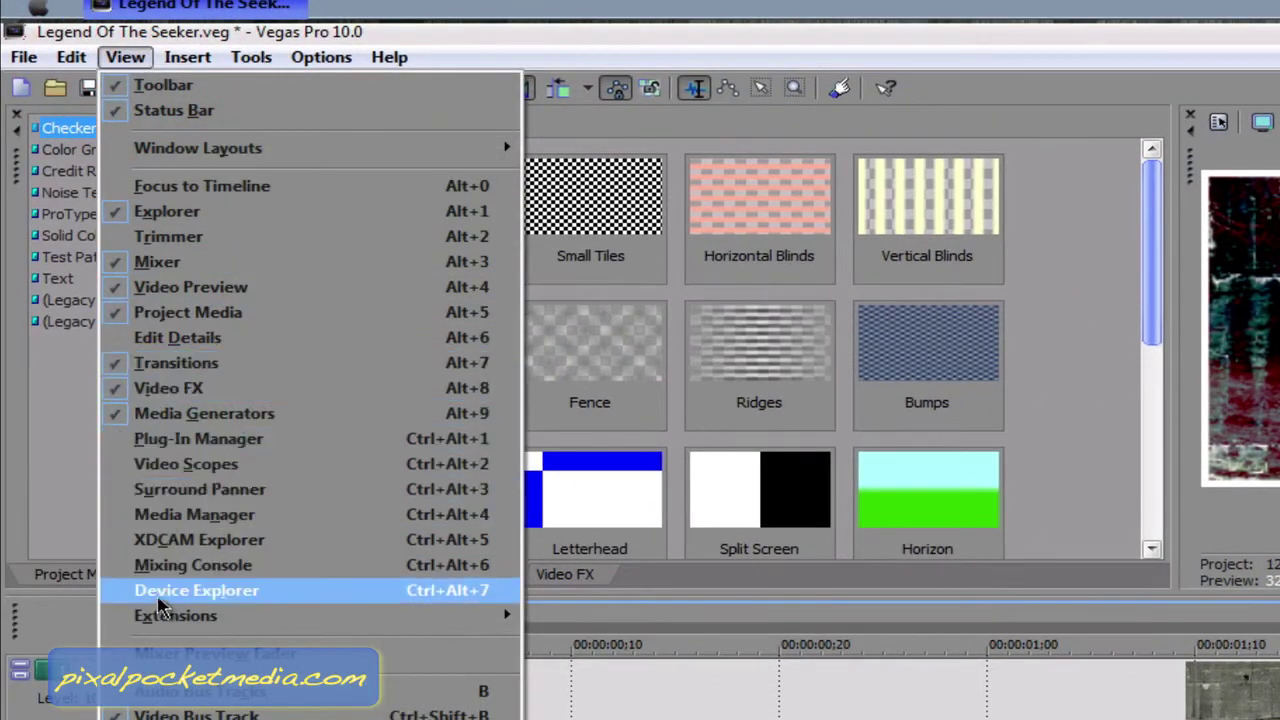
left_click(150, 237)
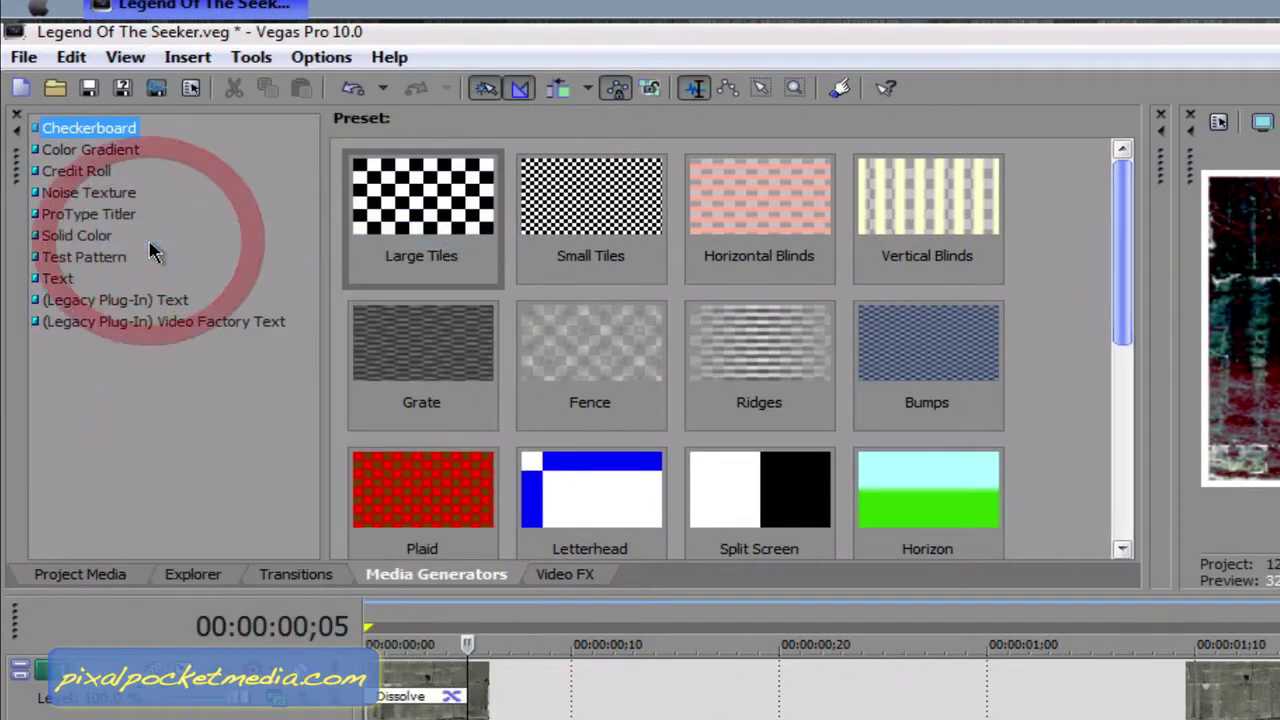
left_click_drag(1033, 204, 489, 200)
left_click(507, 118)
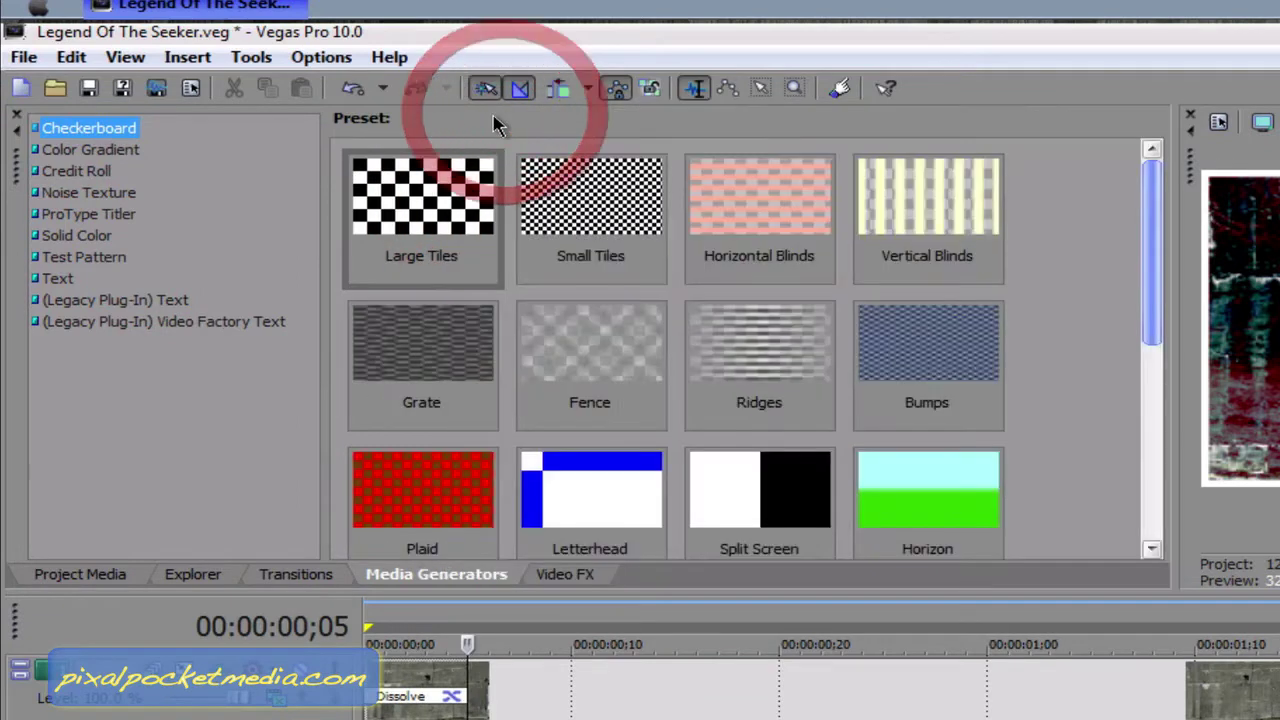
Show the Trimmer, place Video Preview beside it, and widen the preview pane
left_click(122, 56)
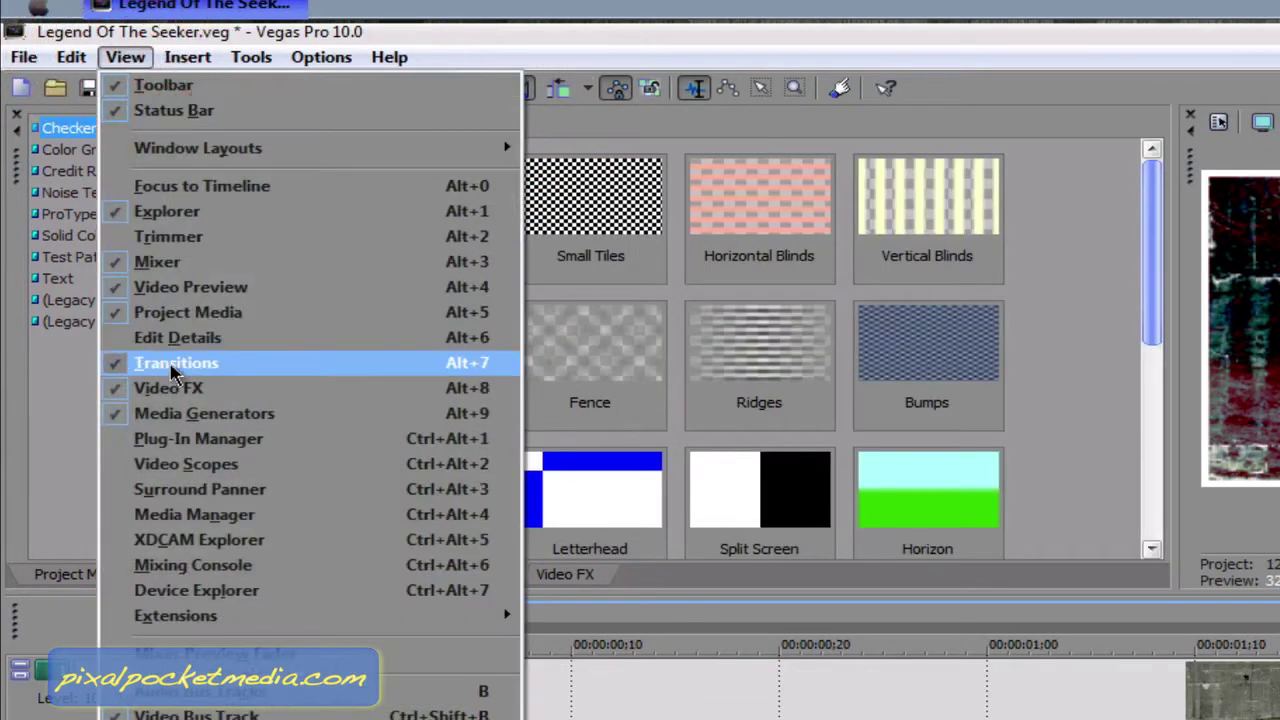
left_click(152, 237)
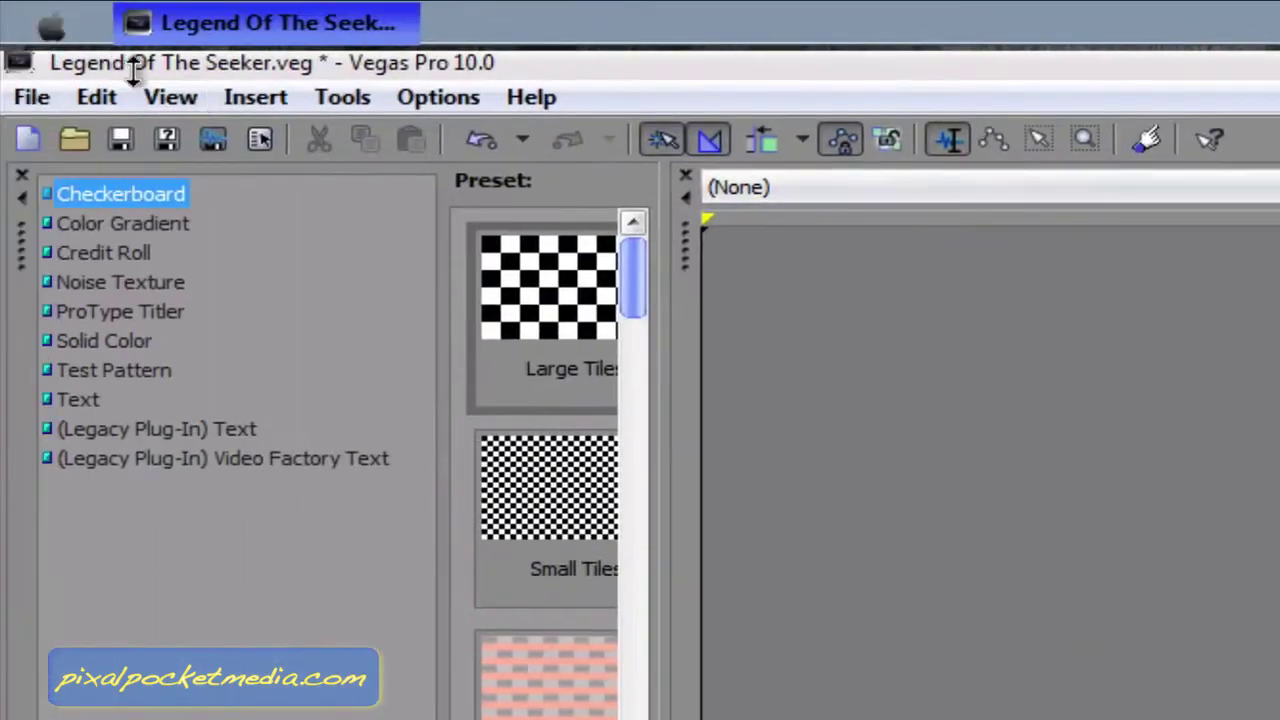
left_click(182, 101)
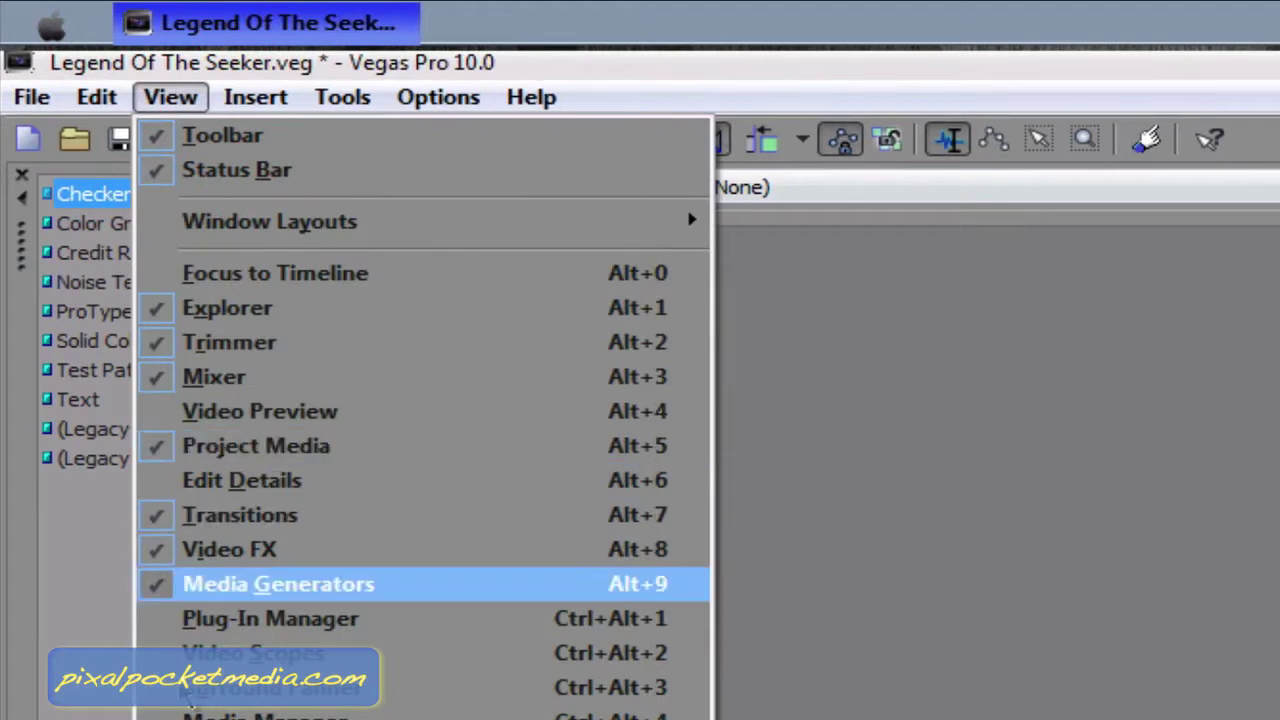
left_click(208, 422)
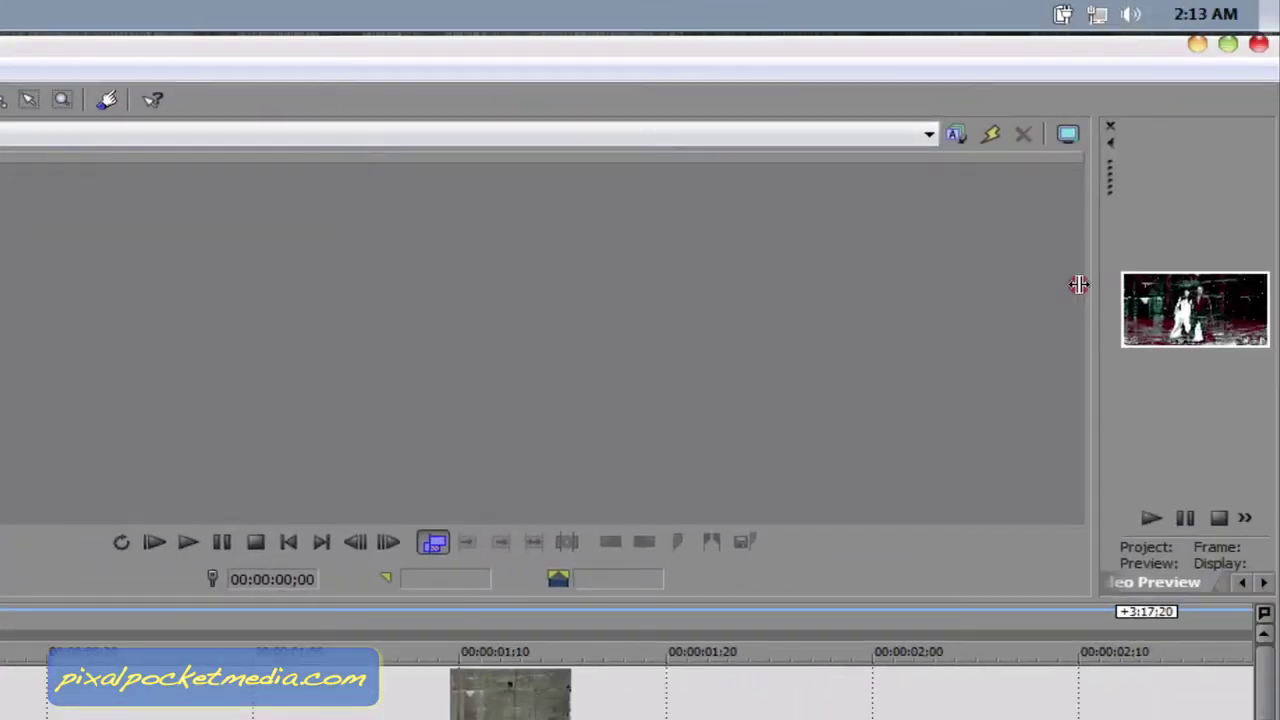
left_click_drag(1079, 284, 216, 247)
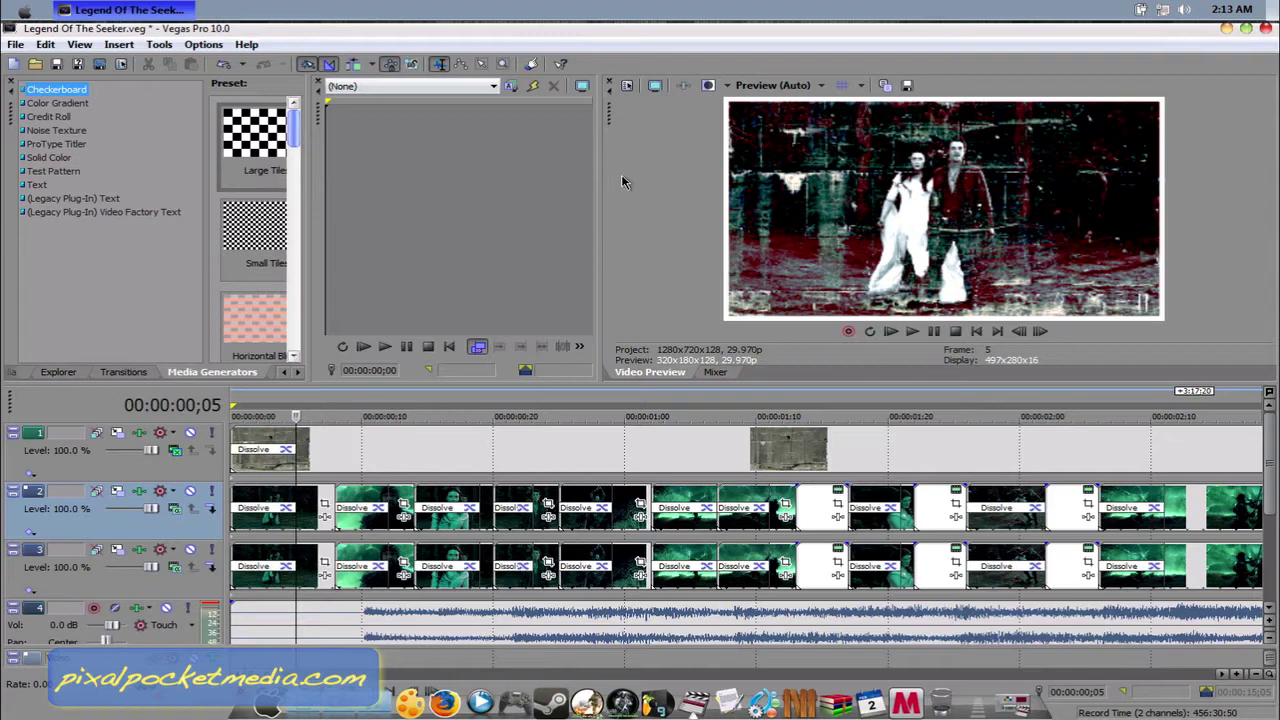
Widen the trimmer and stretch the Media Generators preset grid to four columns
left_click_drag(605, 170, 826, 188)
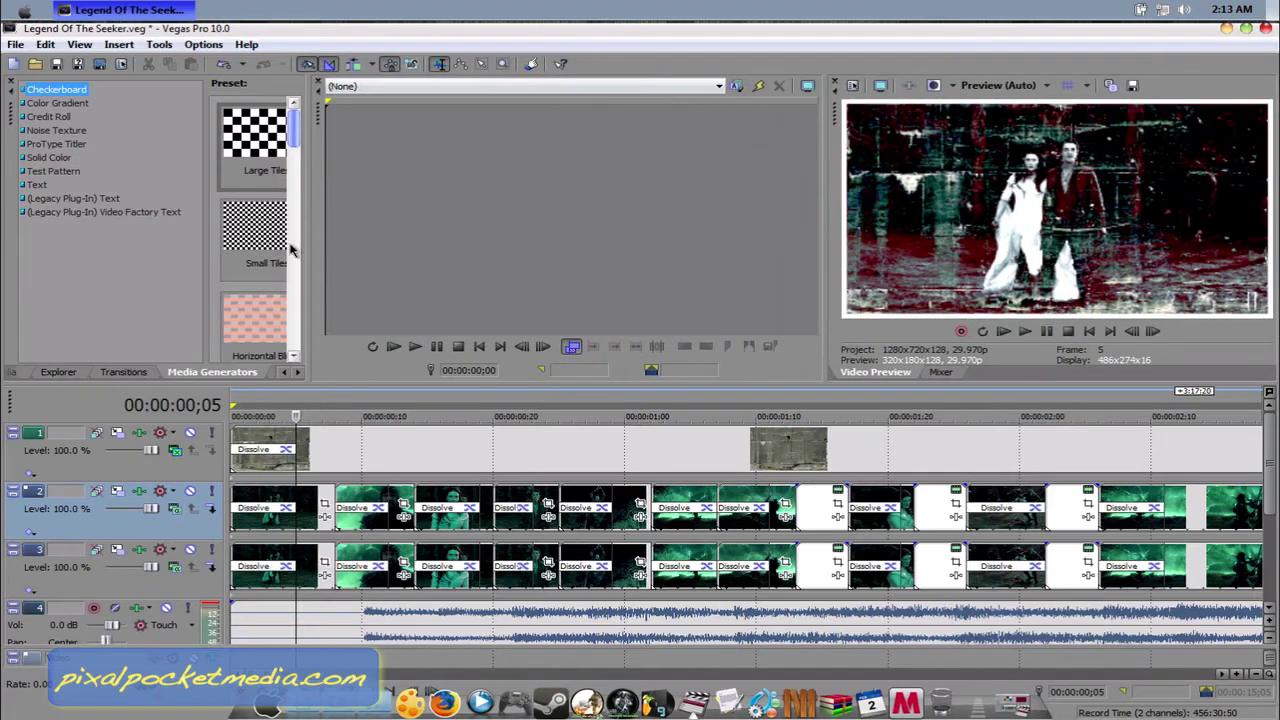
left_click_drag(310, 238, 680, 257)
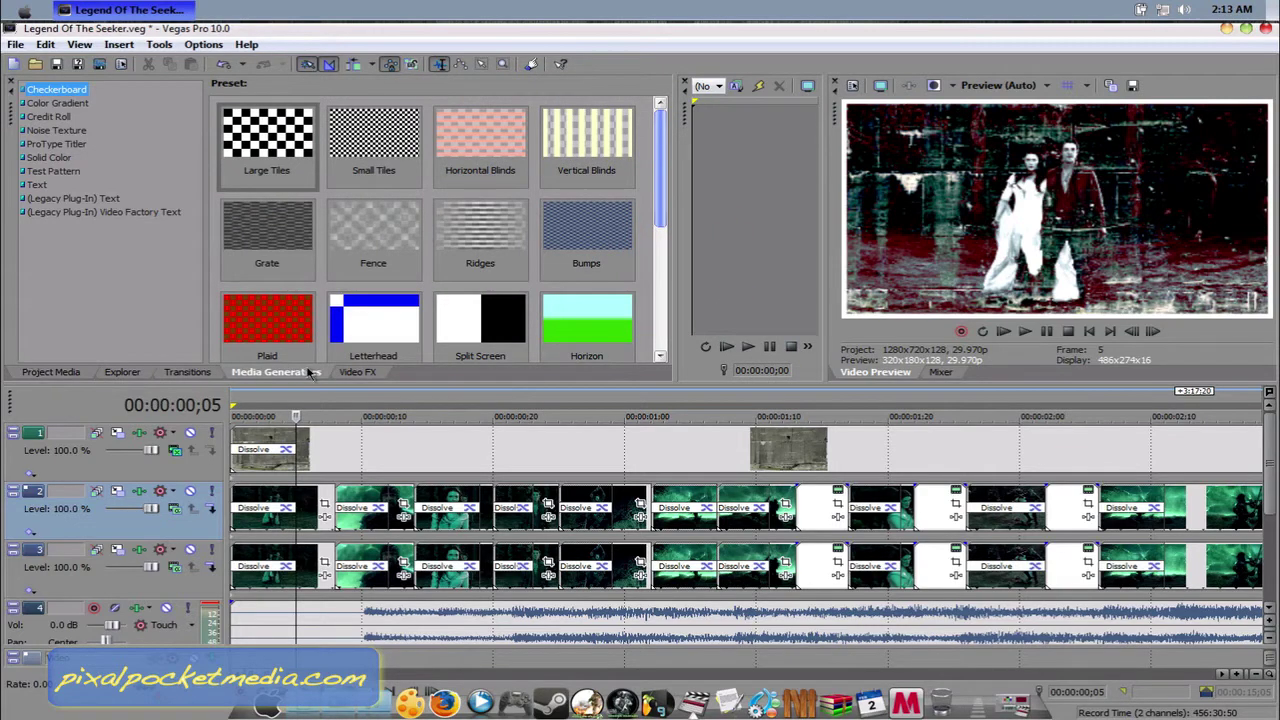
left_click(80, 45)
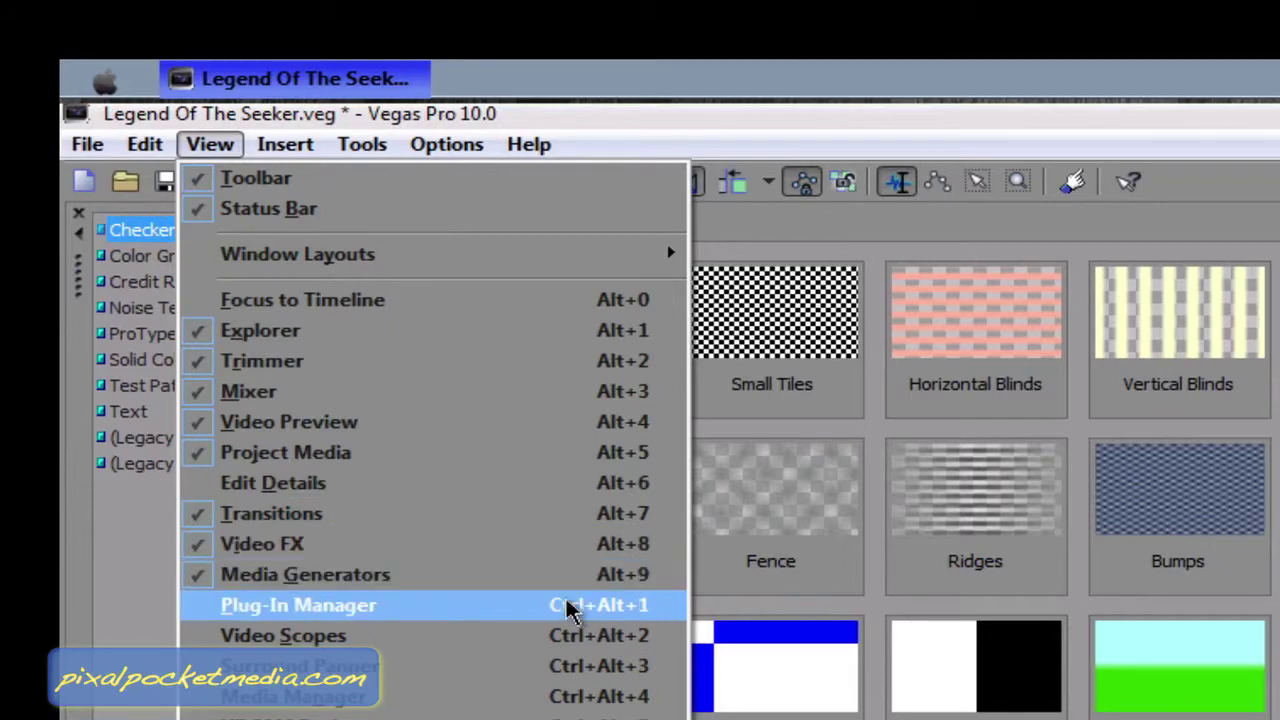
left_click(1129, 394)
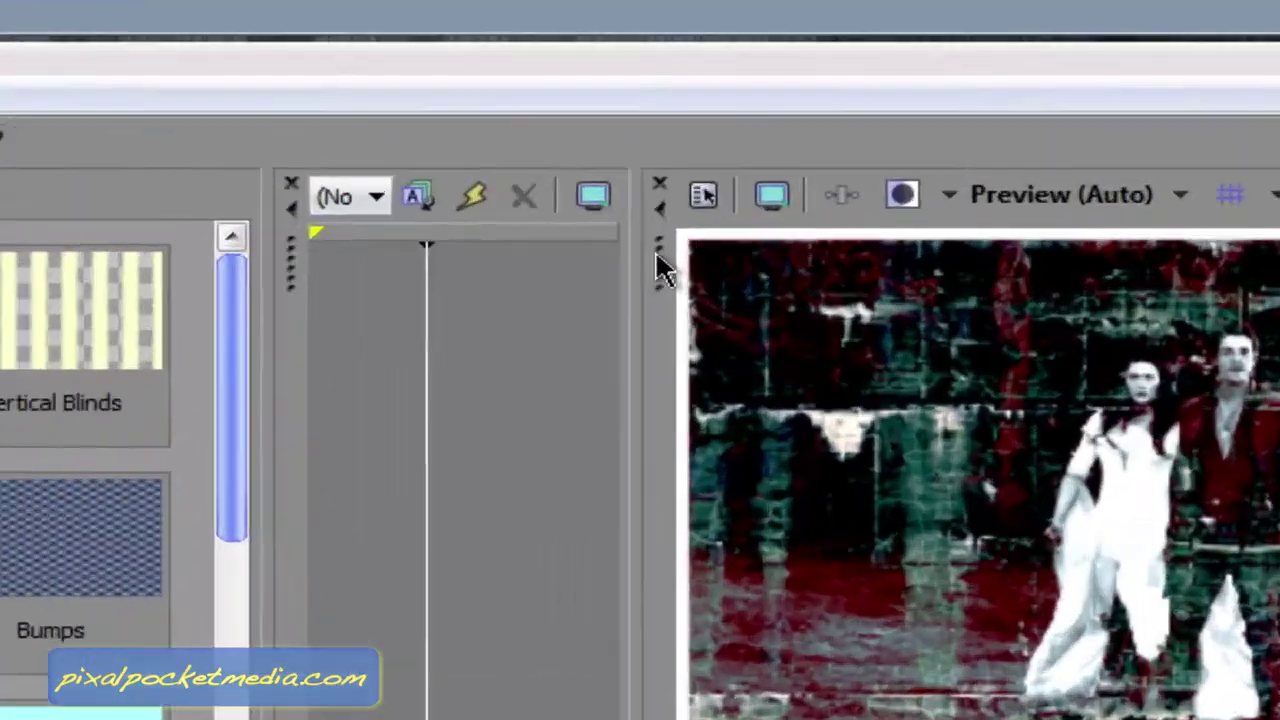
Undock and re-dock Video Preview, then adjust the track header divider and time readout
left_click_drag(892, 162, 745, 239)
left_click_drag(155, 505, 104, 478)
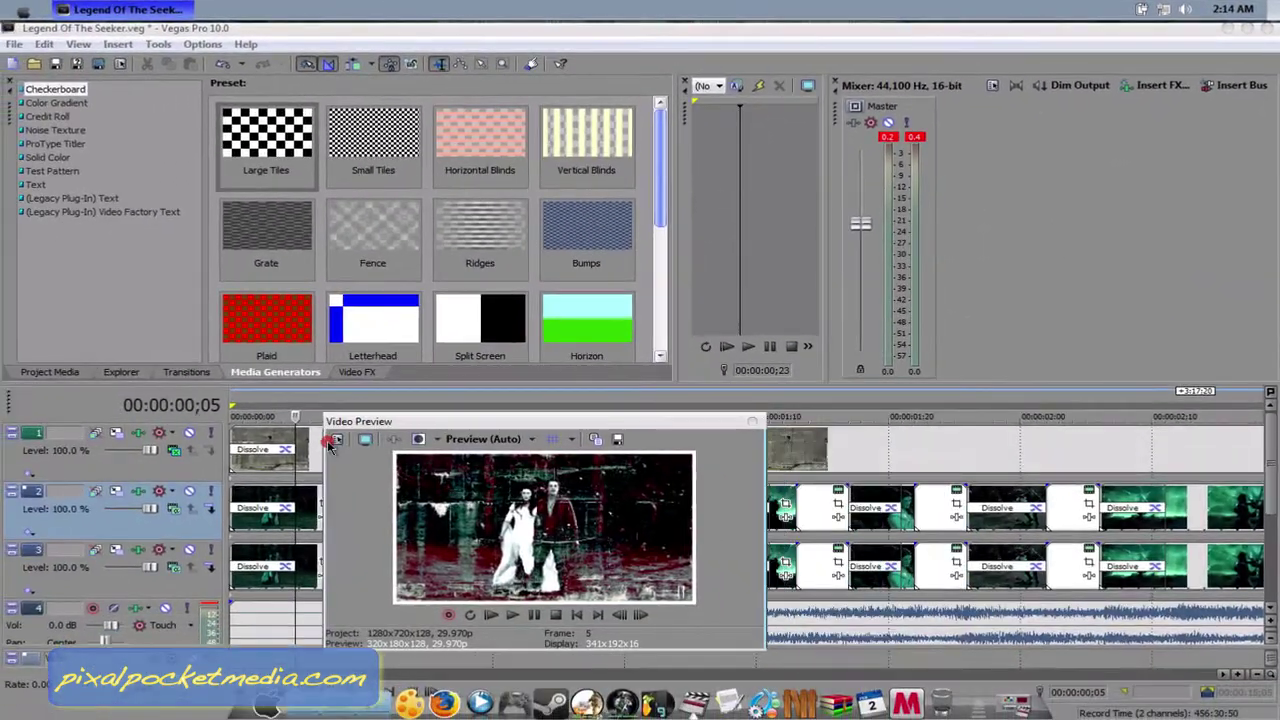
left_click_drag(243, 418, 858, 60)
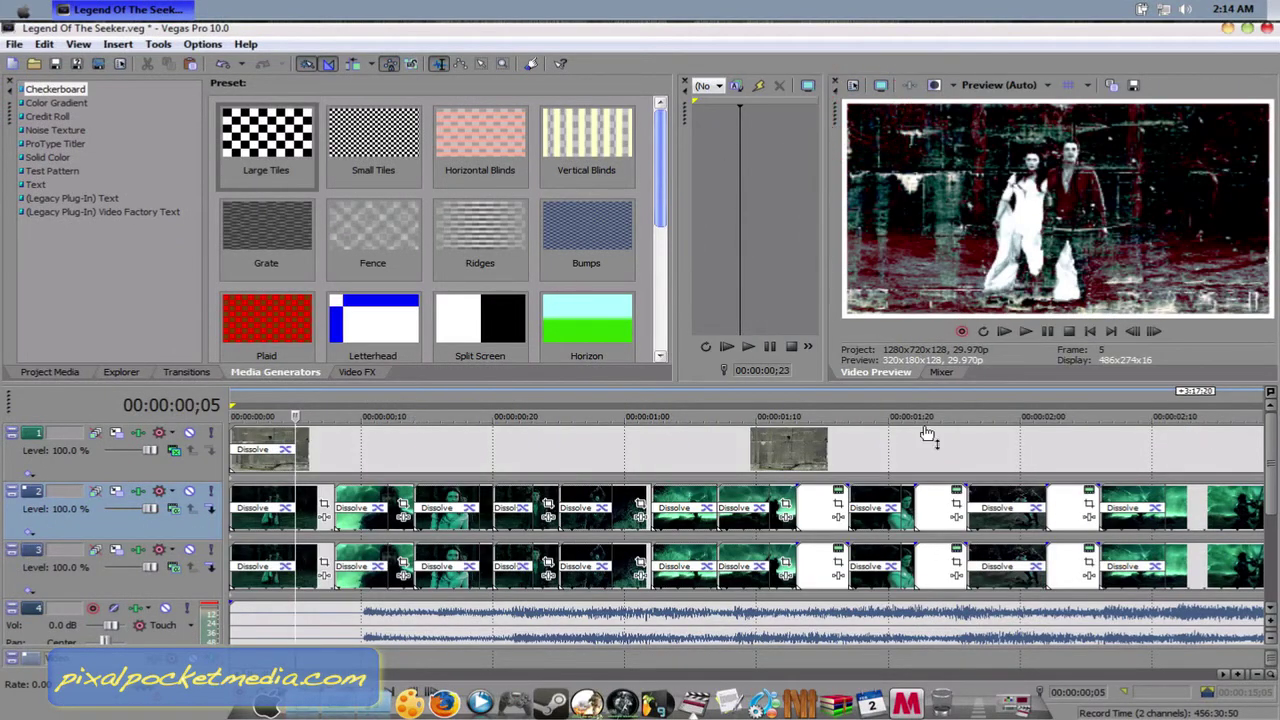
mouse_move(225, 444)
left_mouse_down()
mouse_move(420, 442)
mouse_move(30, 440)
mouse_move(223, 435)
left_mouse_up()
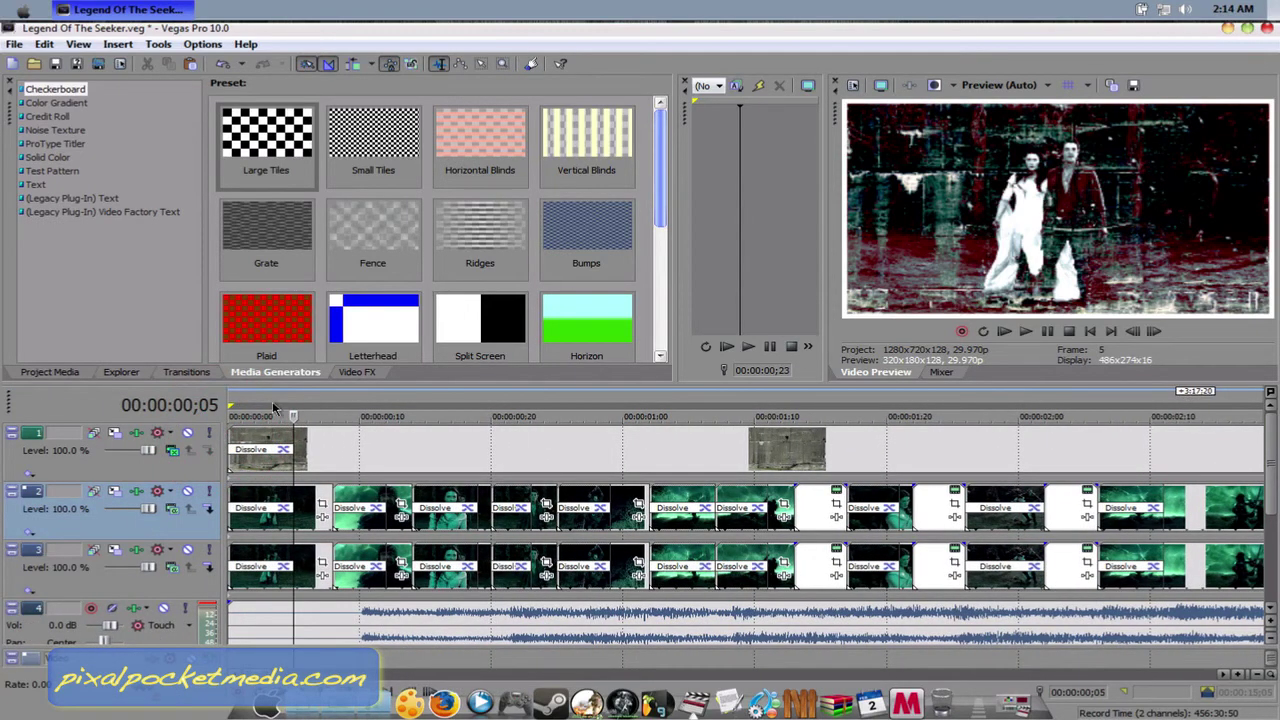
mouse_move(8, 398)
left_mouse_down()
mouse_move(128, 372)
mouse_move(3, 398)
mouse_move(14, 400)
left_mouse_up()
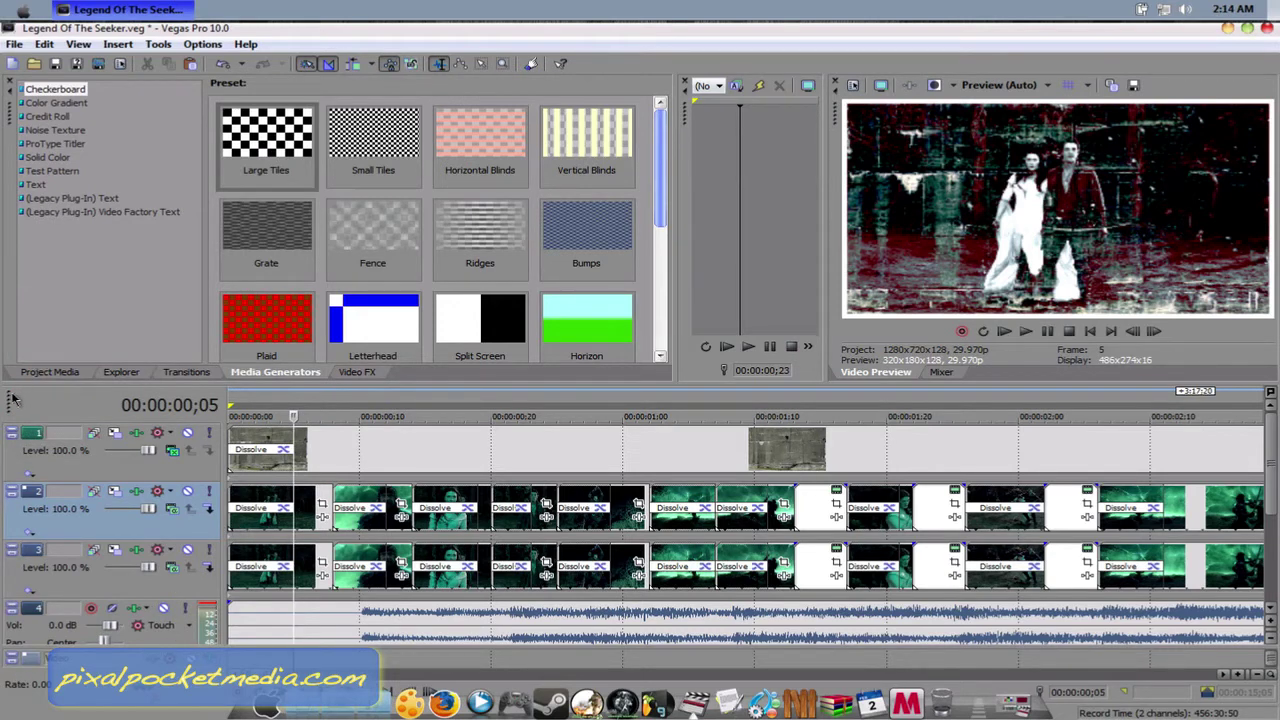
Float the time readout, pull out and enlarge a floating video preview, then close it
left_click_drag(12, 398, 240, 445)
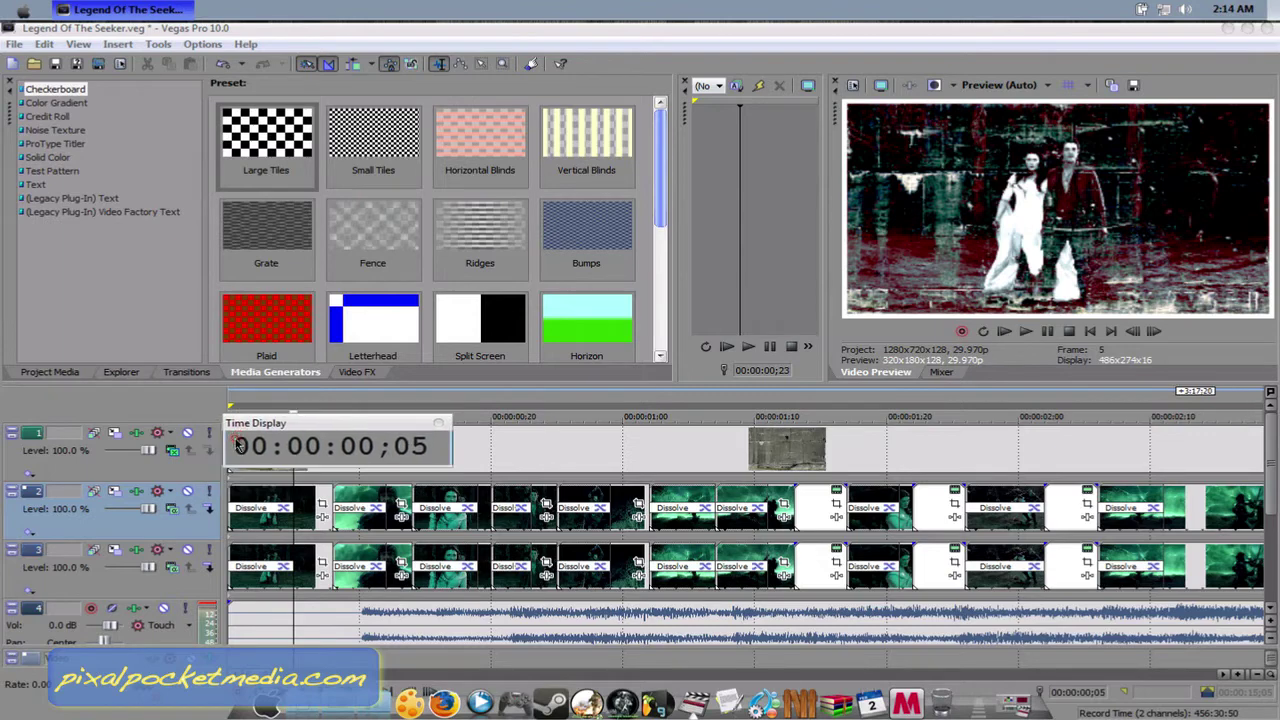
mouse_move(834, 105)
left_mouse_down()
mouse_move(285, 306)
mouse_move(176, 378)
mouse_move(8, 420)
mouse_move(5, 150)
mouse_move(5, 595)
mouse_move(683, 545)
mouse_move(1066, 416)
mouse_move(860, 253)
mouse_move(930, 120)
mouse_move(565, 308)
mouse_move(462, 226)
mouse_move(395, 222)
left_mouse_up()
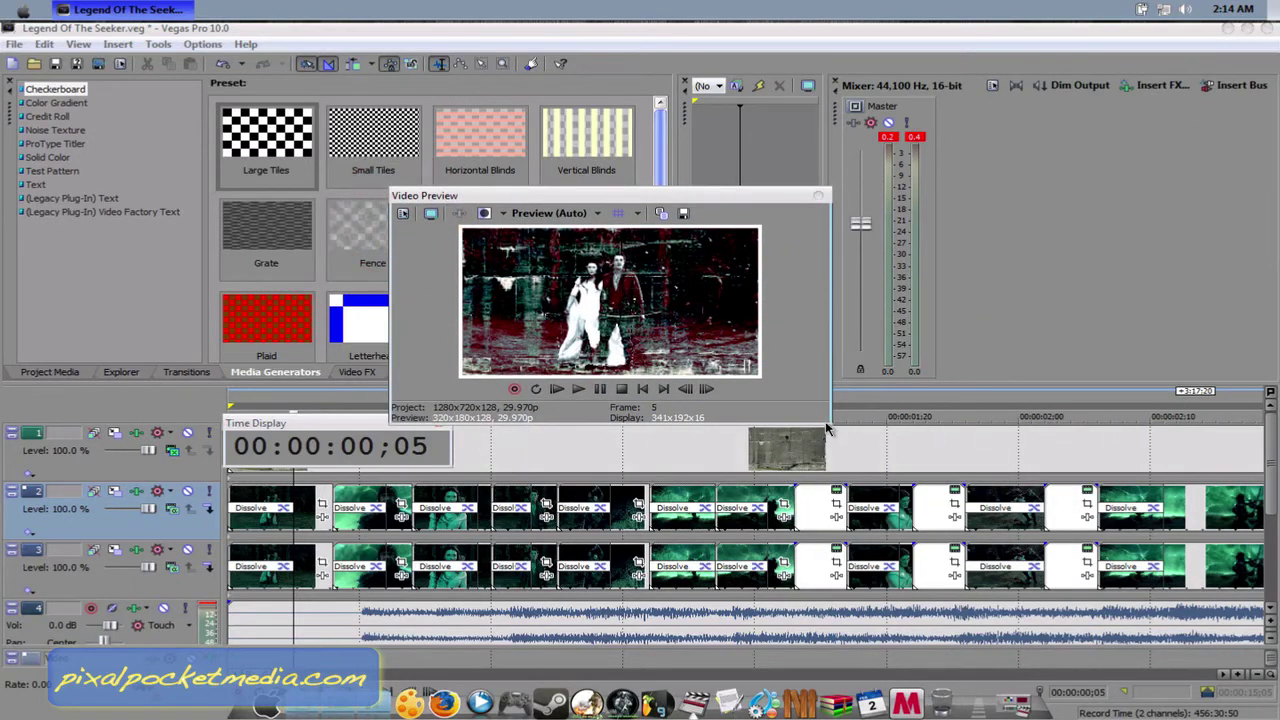
left_click_drag(829, 424, 1006, 553)
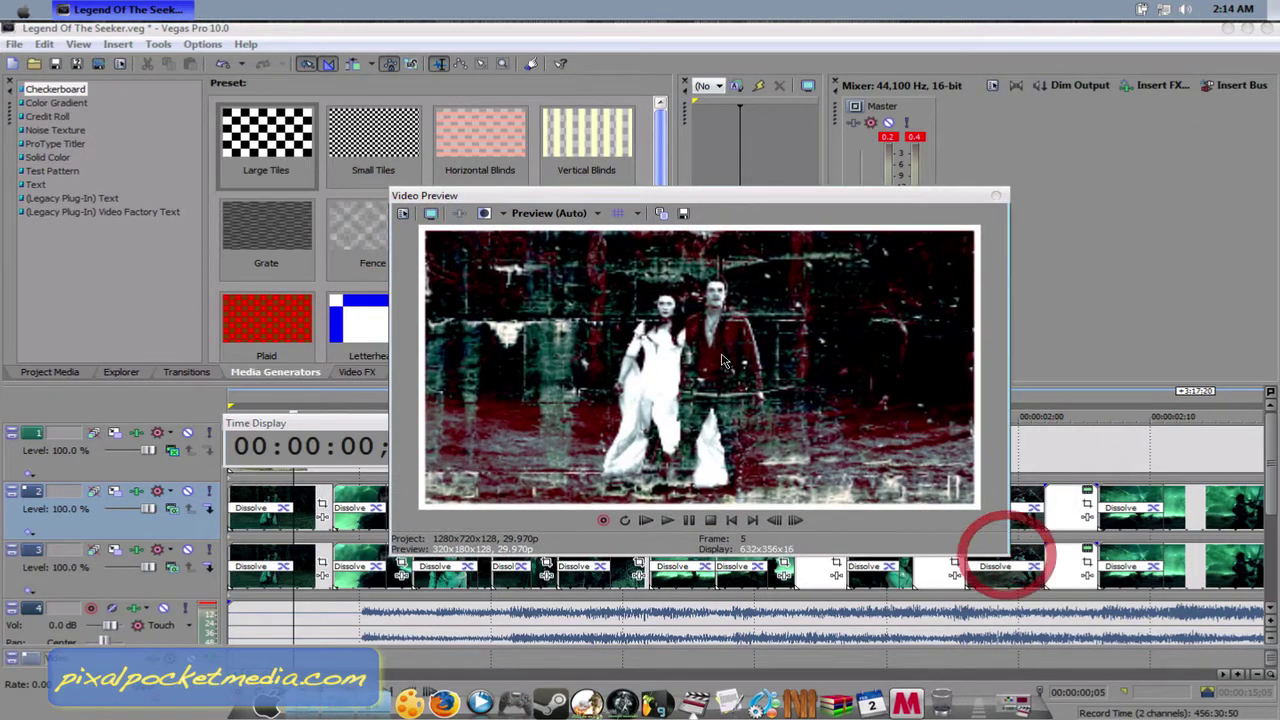
left_click(997, 196)
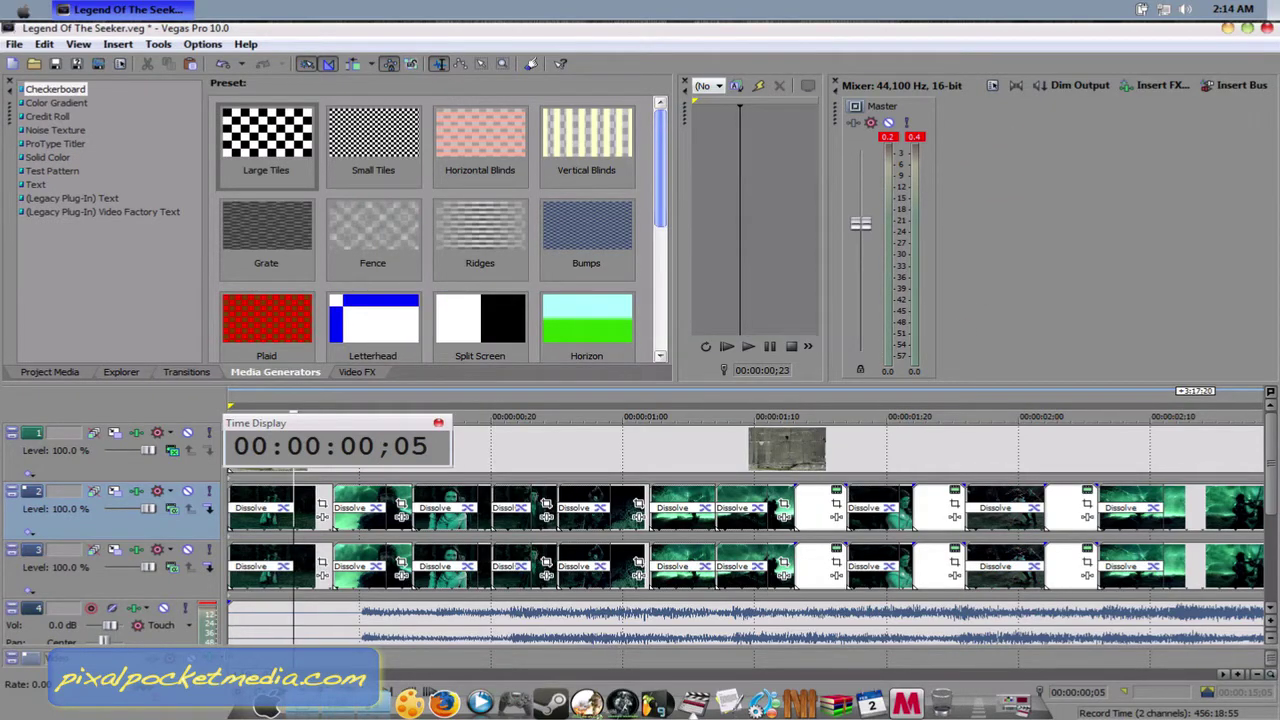
Narrow the track header area and widen the trimmer at the mixer's expense
left_click_drag(226, 620, 188, 620)
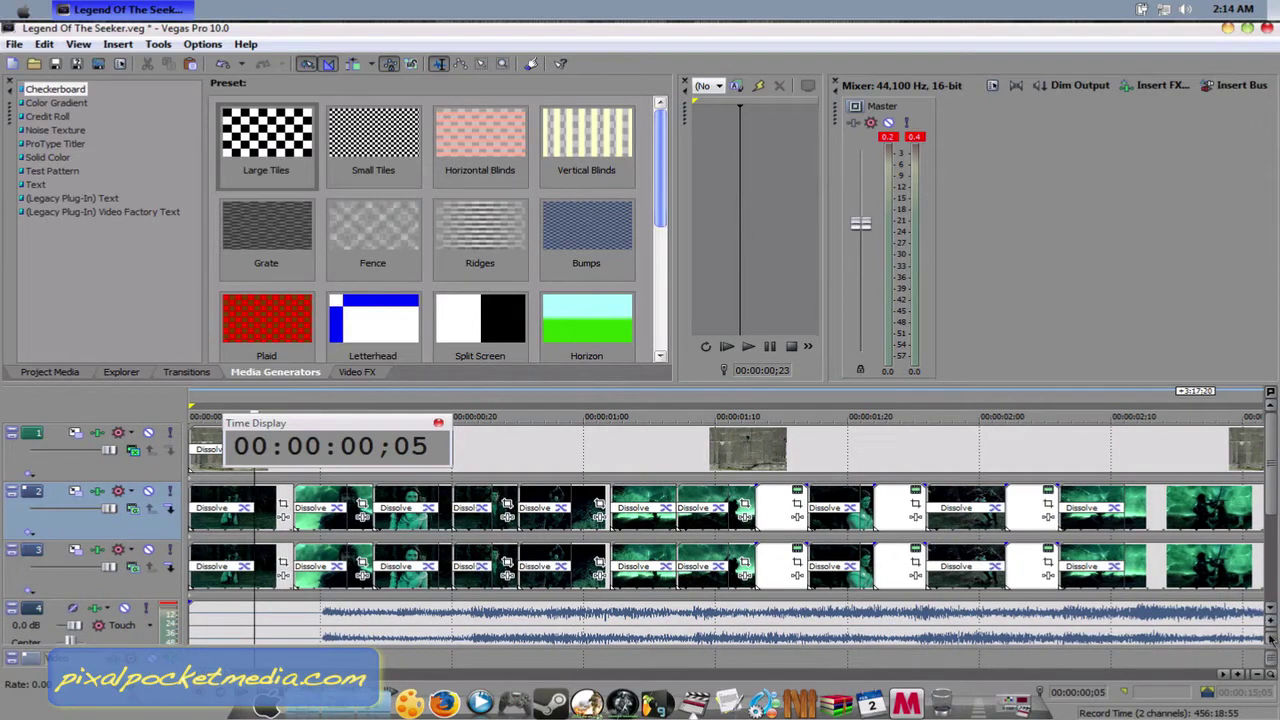
mouse_move(1272, 478)
left_mouse_down()
mouse_move(1272, 536)
mouse_move(1272, 478)
left_mouse_up()
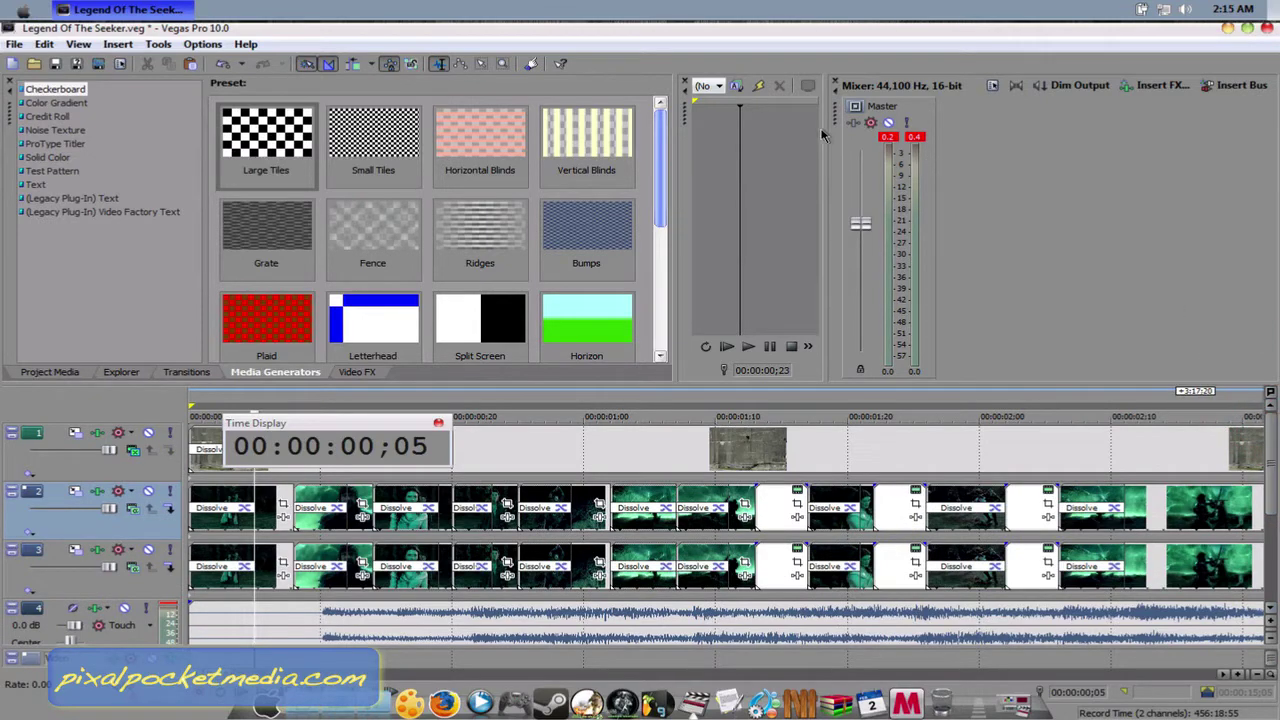
left_click_drag(905, 148, 1102, 160)
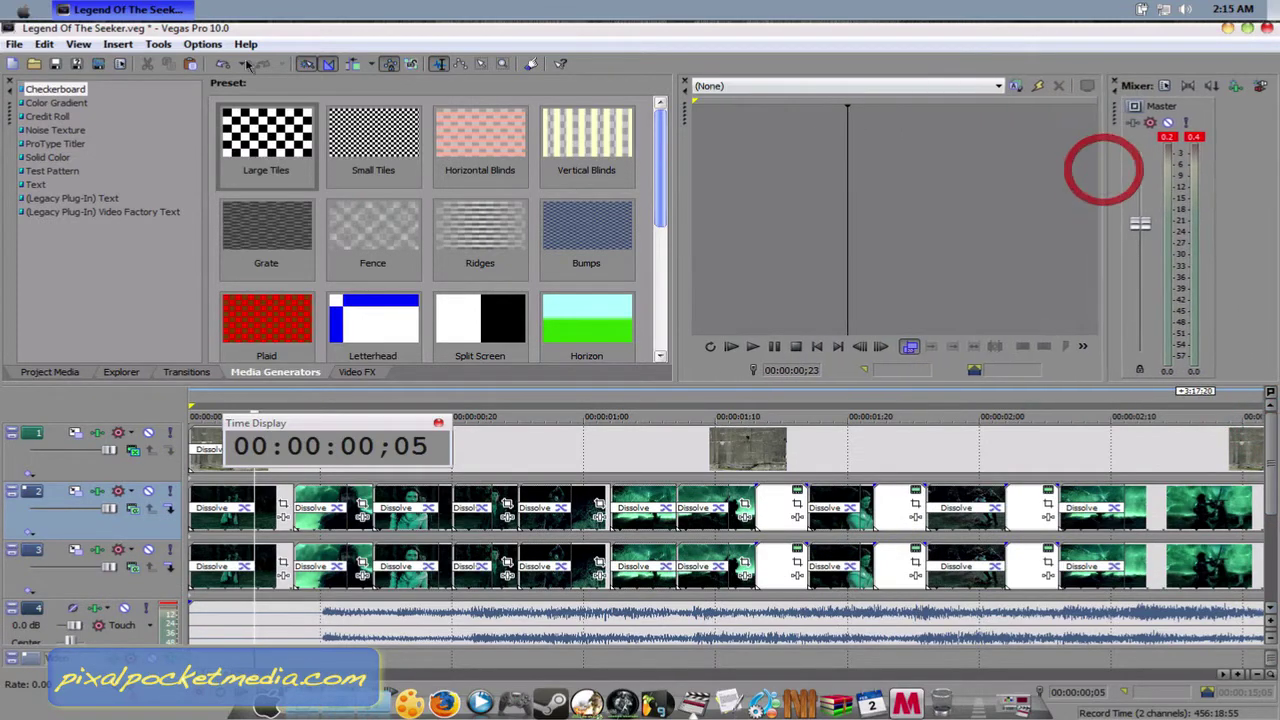
Reopen Video Preview, dock it as a tab beside the Mixer, and close the floating Time Display
left_click(78, 44)
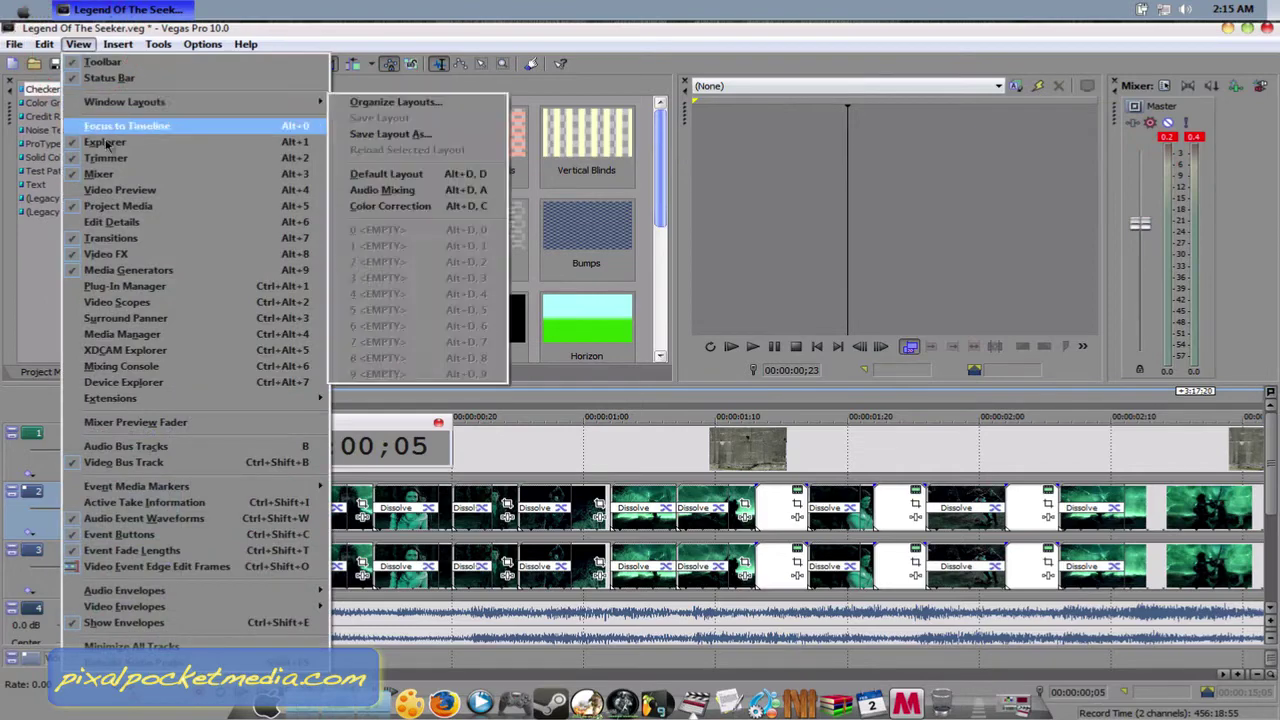
left_click(103, 193)
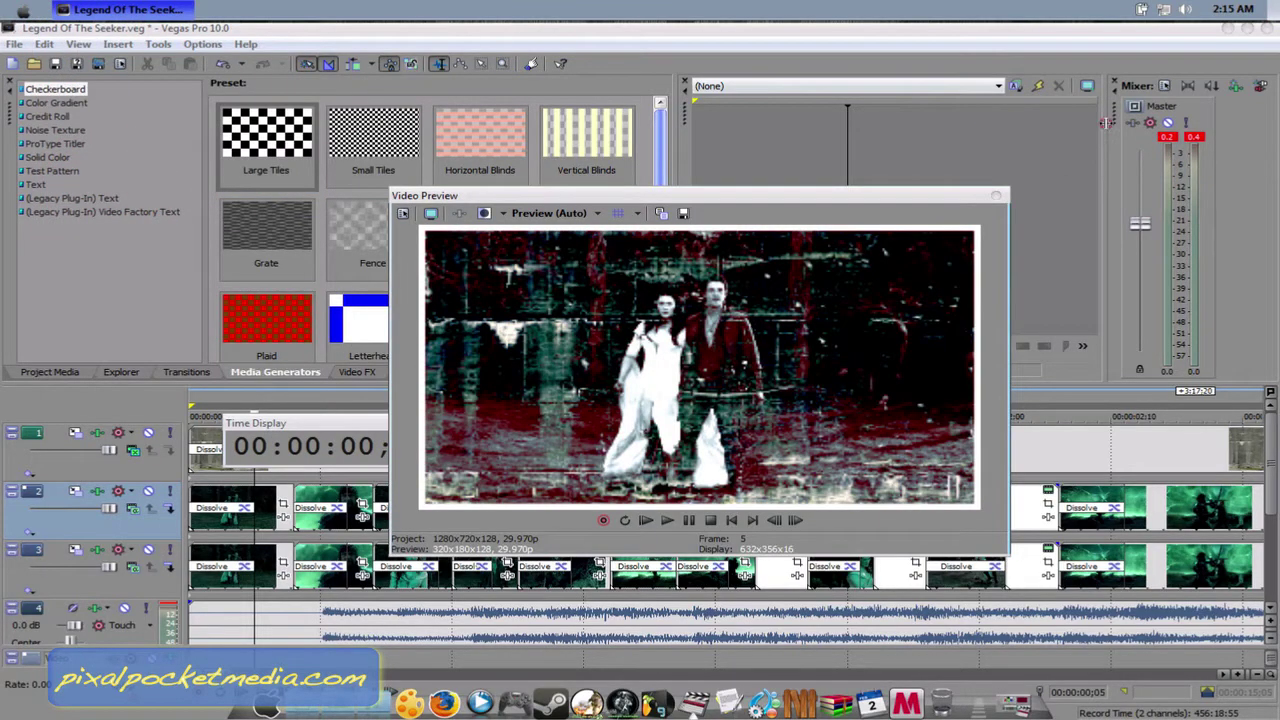
left_click_drag(1105, 122, 688, 114)
left_click_drag(916, 188, 916, 122)
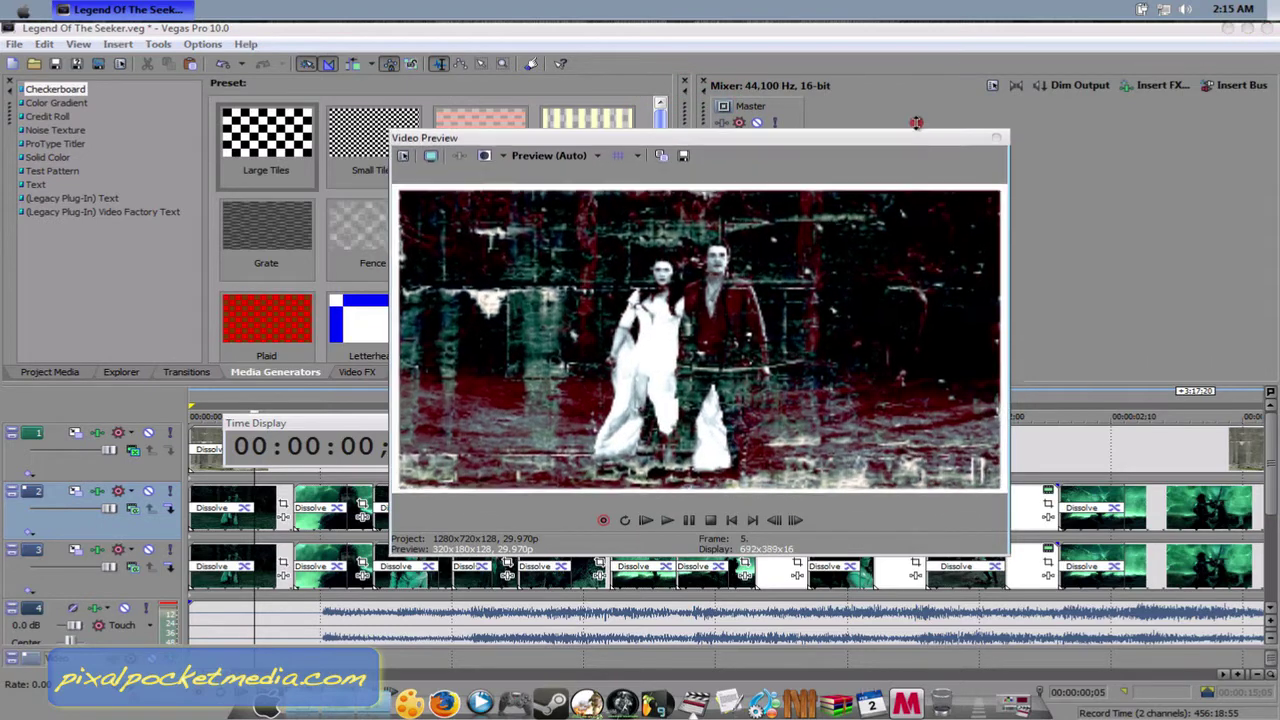
left_click_drag(829, 137, 1057, 115)
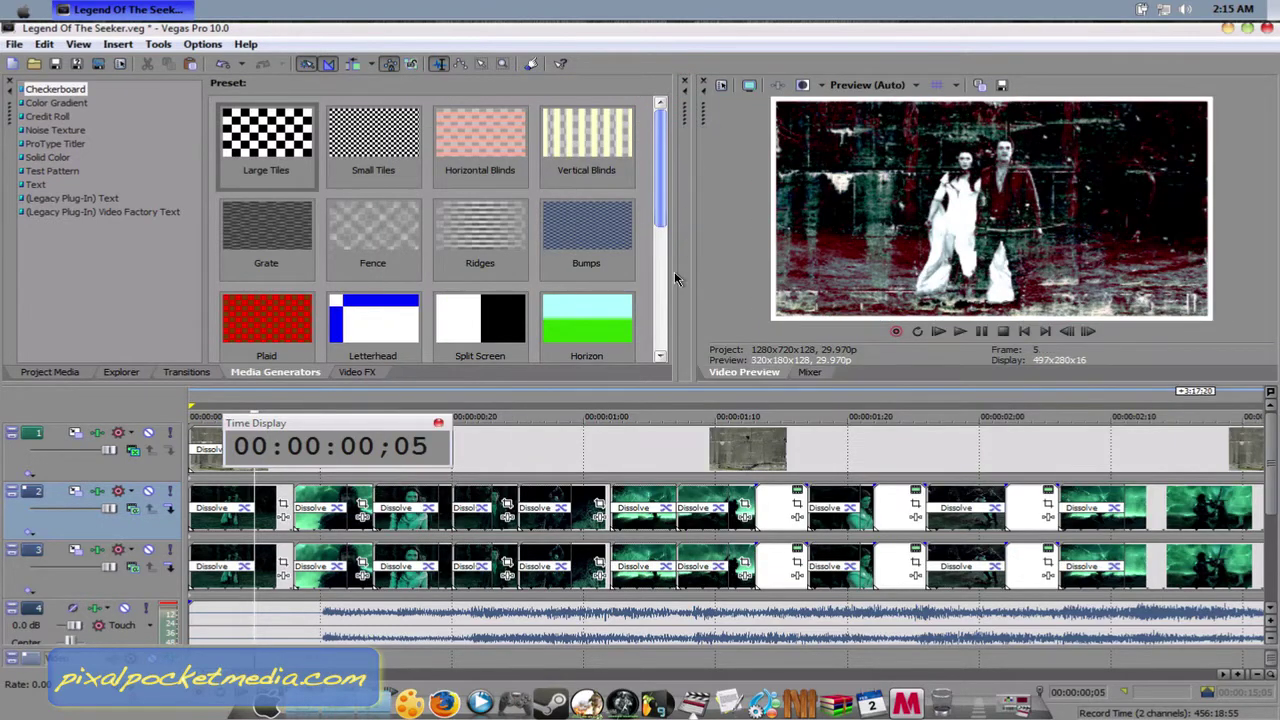
left_click(437, 423)
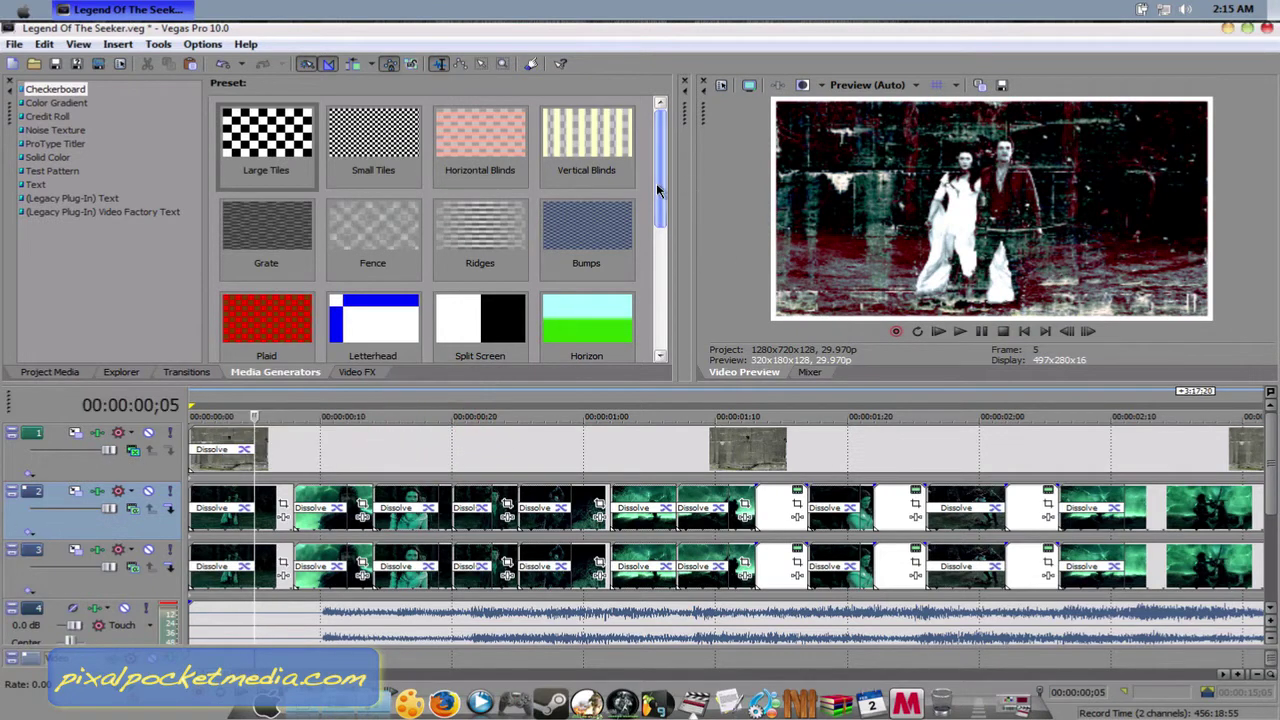
Zoom into the timeline clips and list the Solid Color presets, White through Orange, in Media Generators
left_click_drag(657, 190, 655, 255)
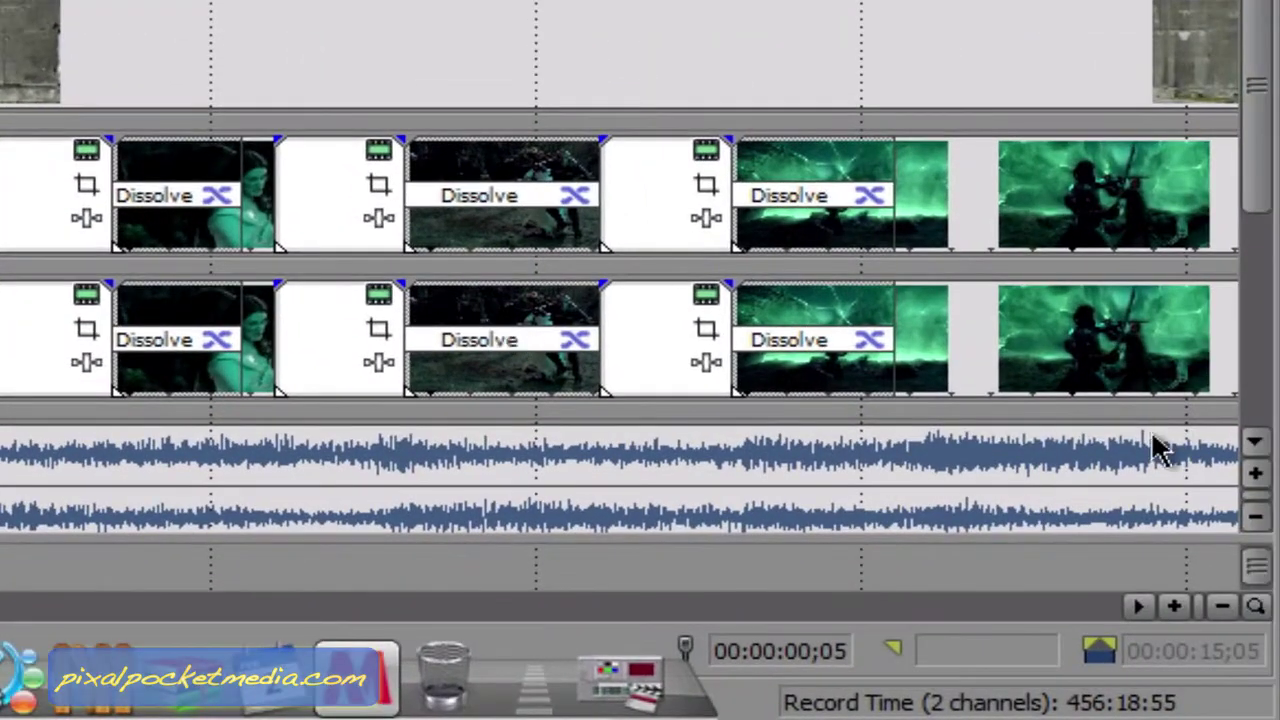
left_click(1175, 606)
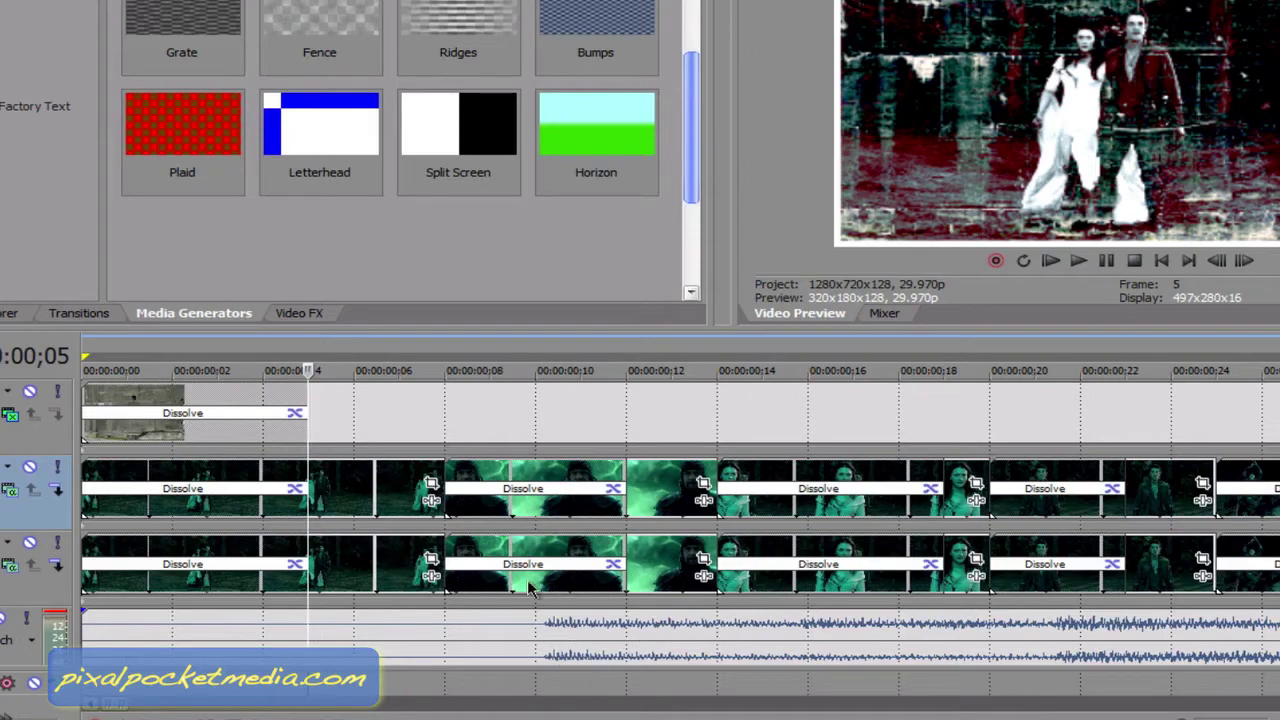
left_click_drag(115, 708, 178, 708)
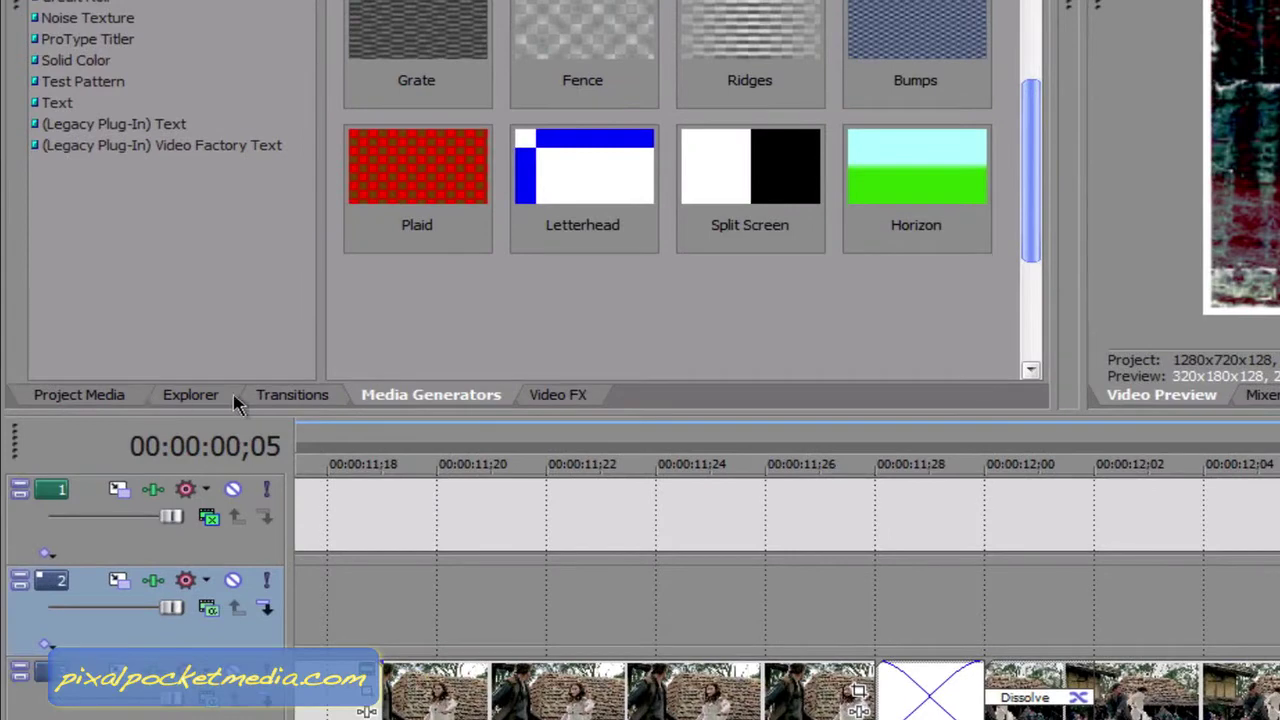
left_click(443, 399)
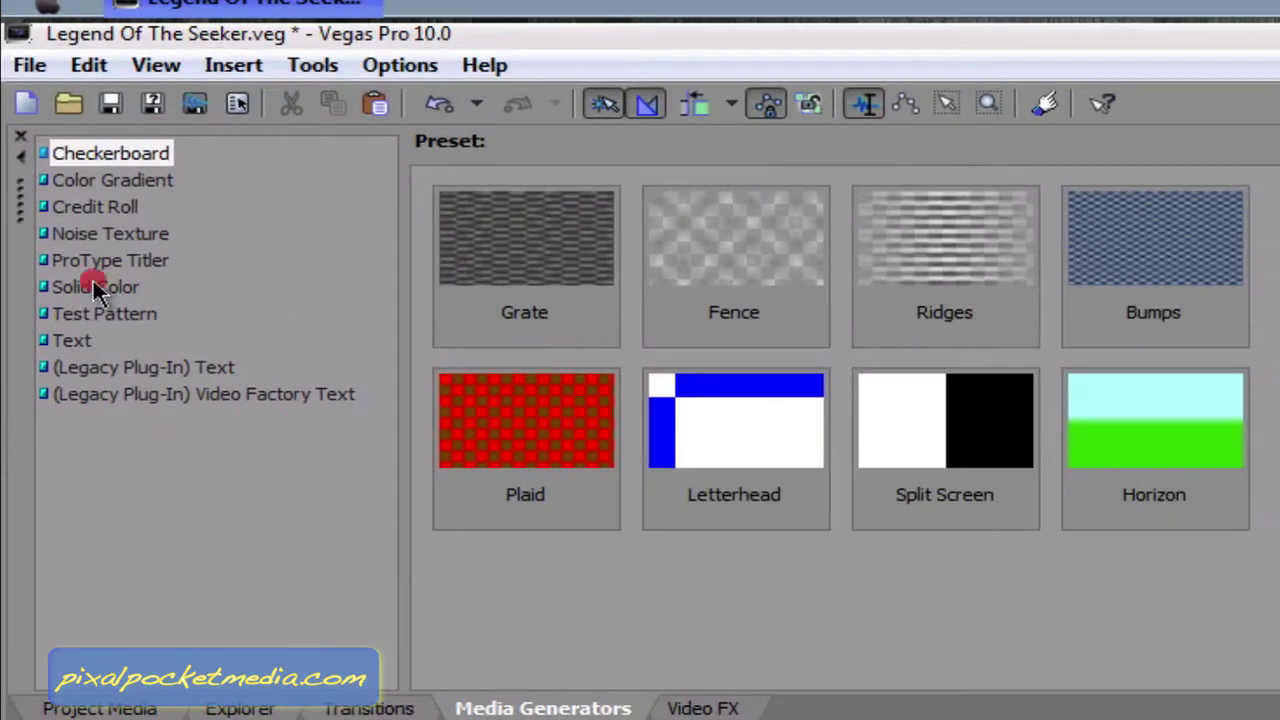
left_click(97, 289)
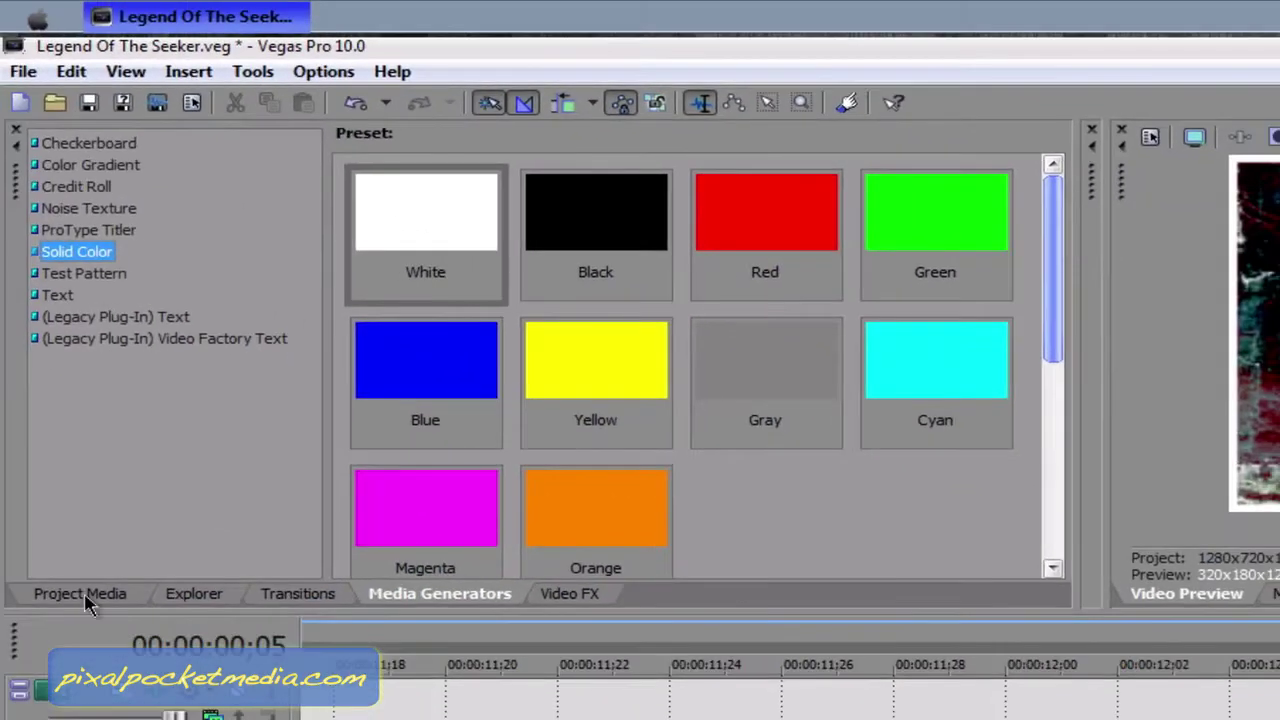
Open the Transitions list and compare the Flash and Dissolve transition presets
left_click(305, 595)
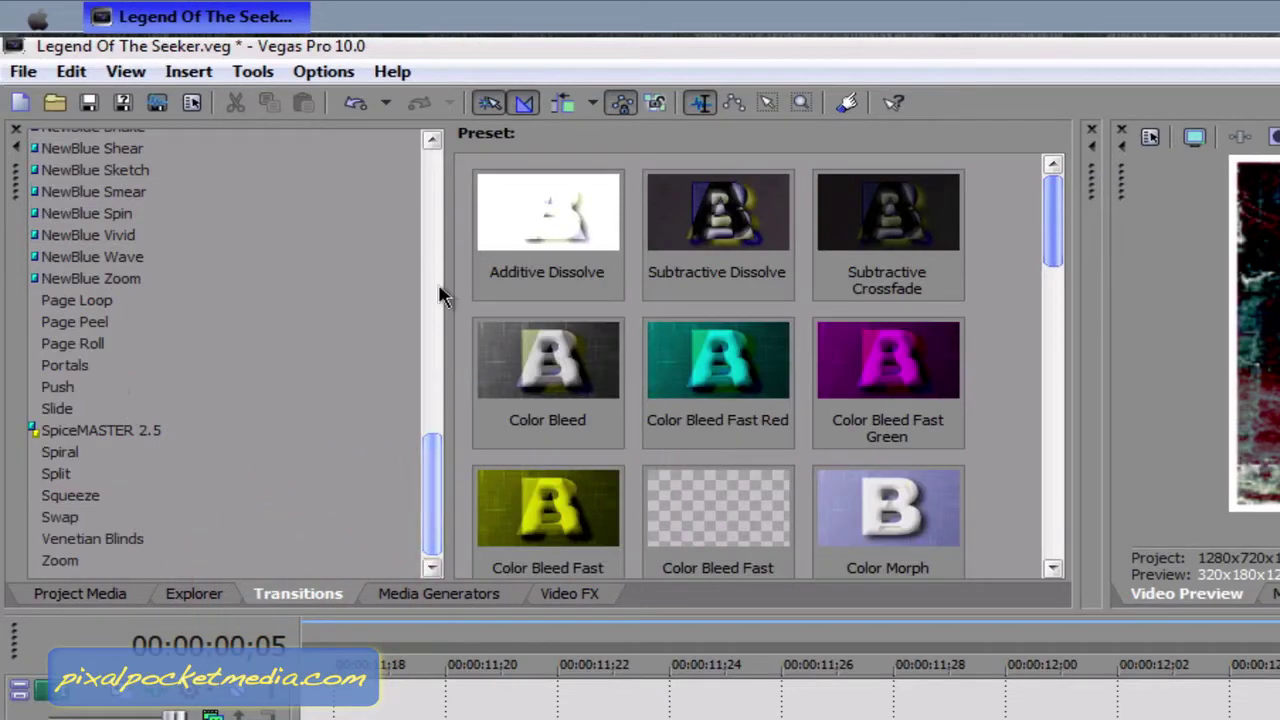
left_click_drag(437, 474, 425, 102)
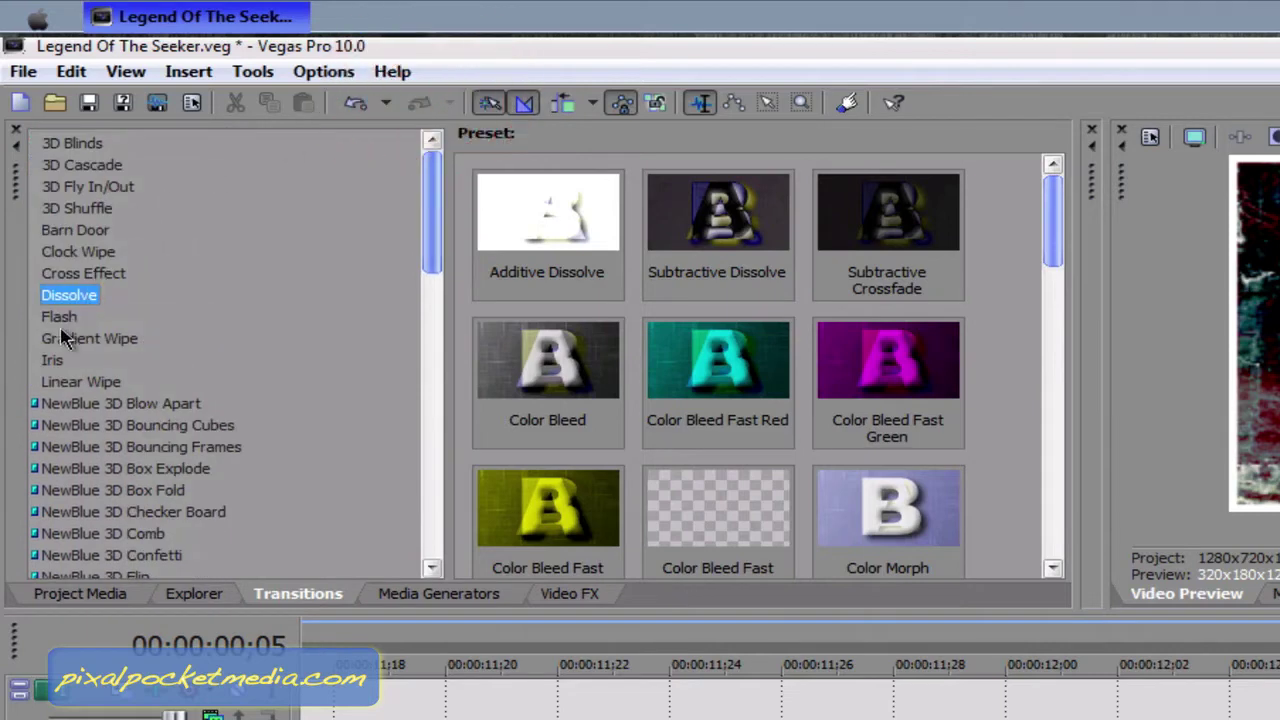
left_click(58, 316)
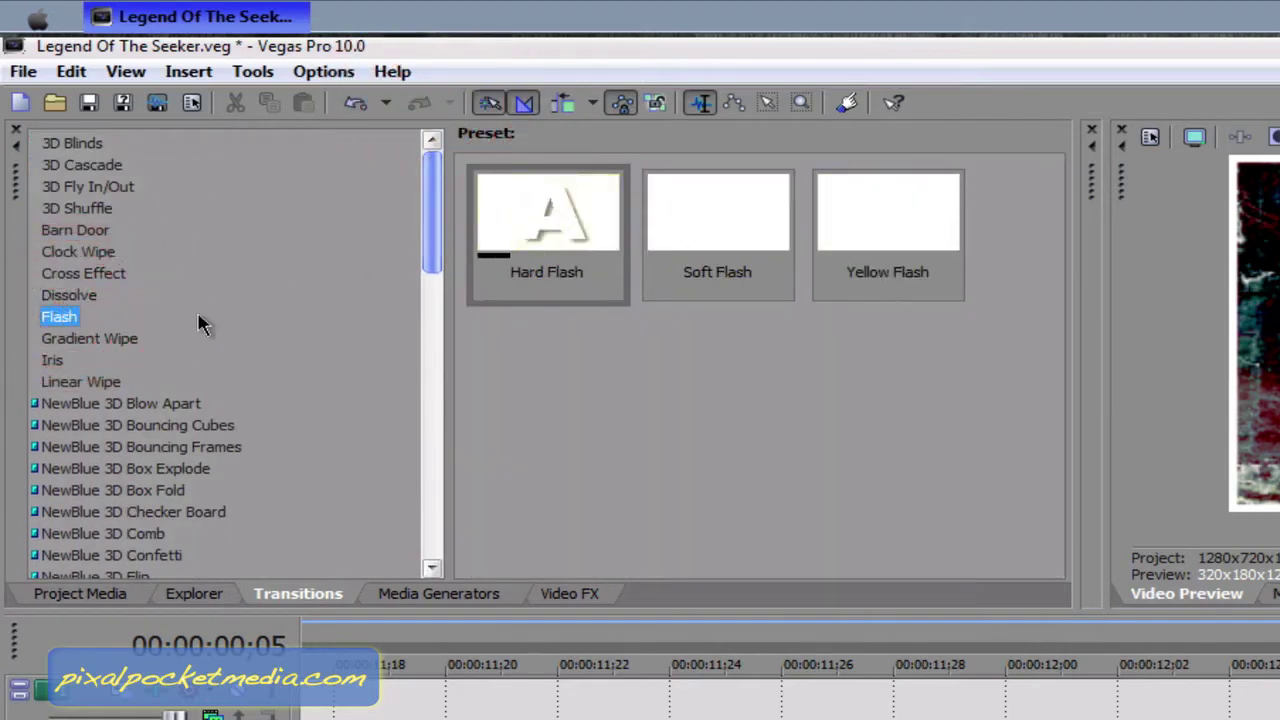
left_click(66, 295)
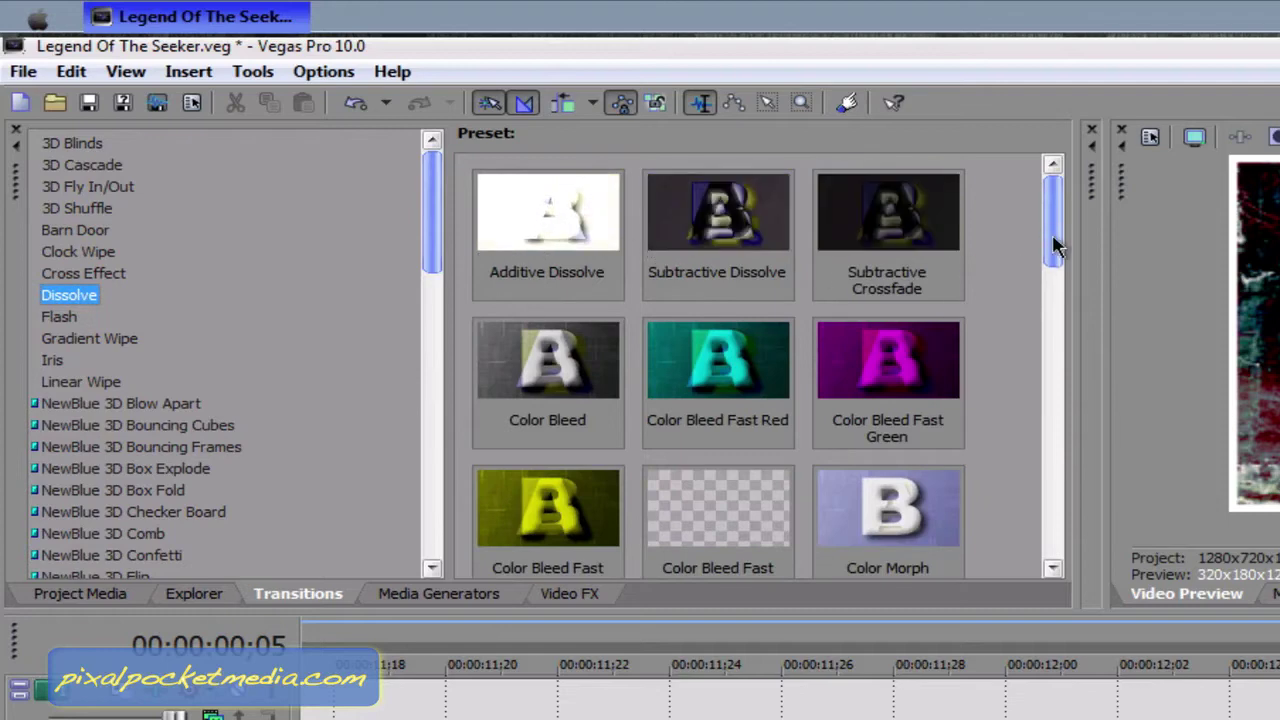
left_click_drag(1055, 246, 1028, 473)
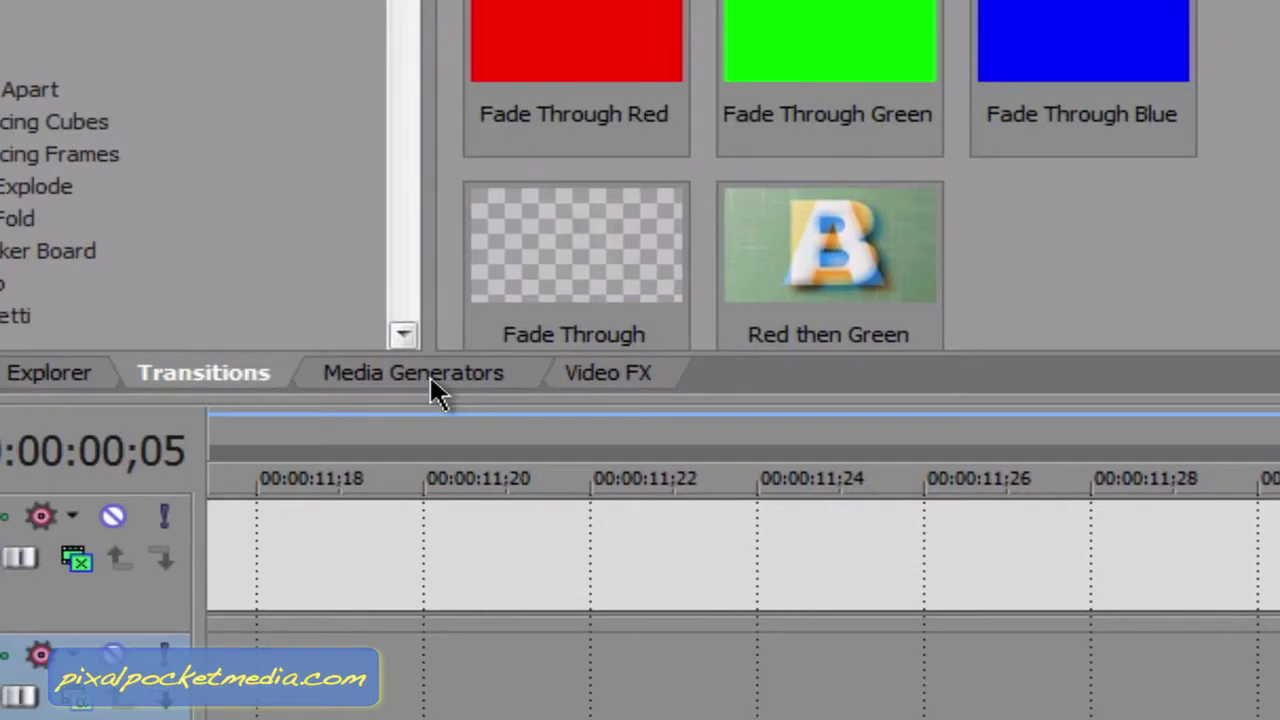
Check Media Generators and Project Media, then return to Dissolve presets scrolled to the Fade Through variants
left_click(431, 383)
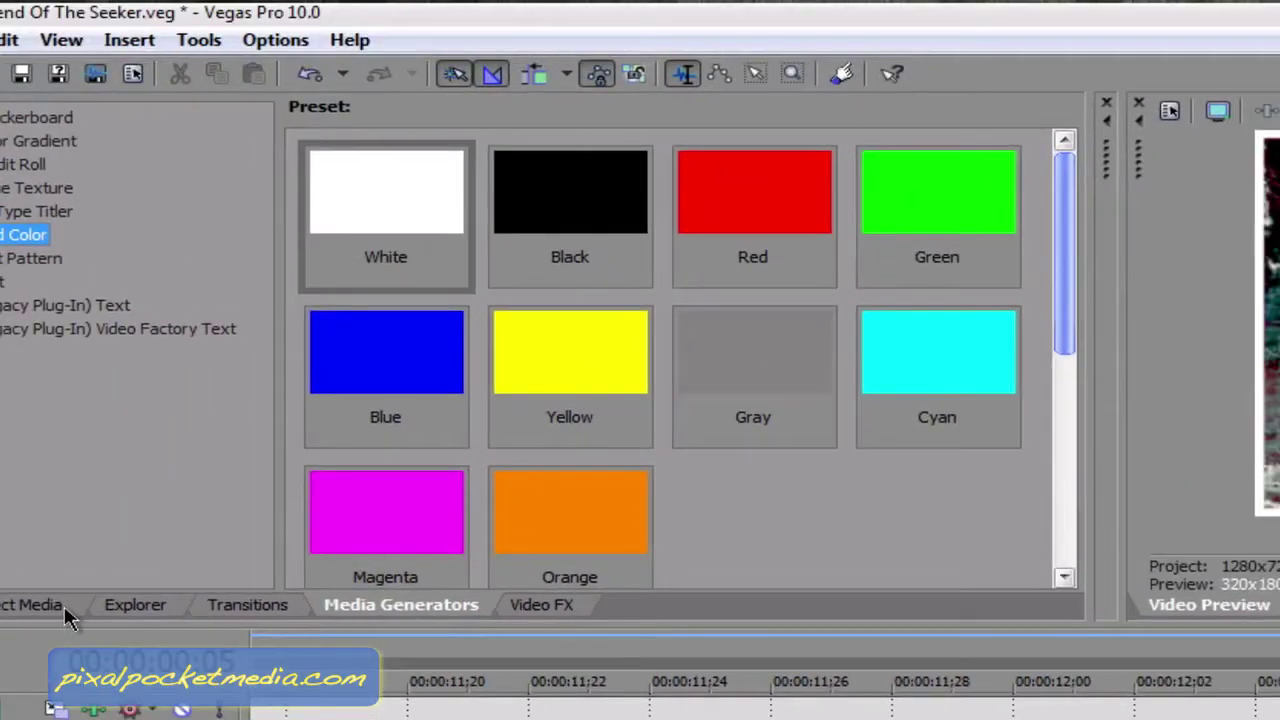
left_click(60, 605)
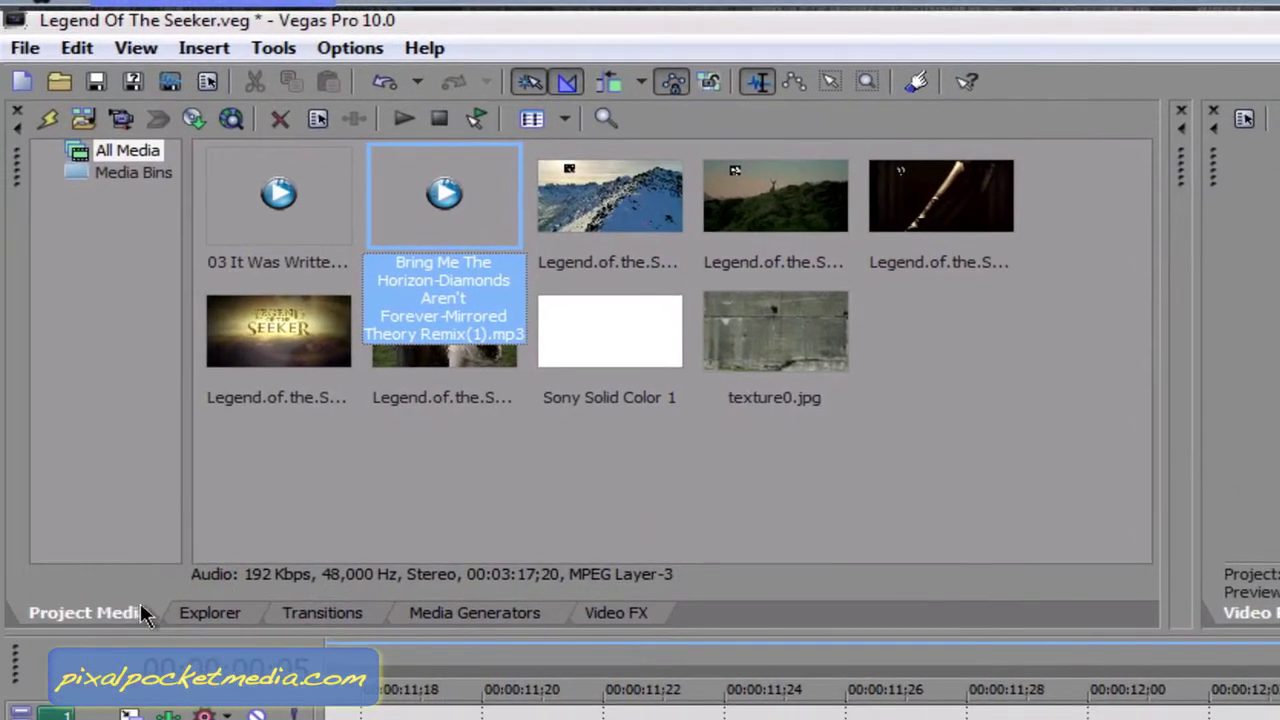
left_click(329, 618)
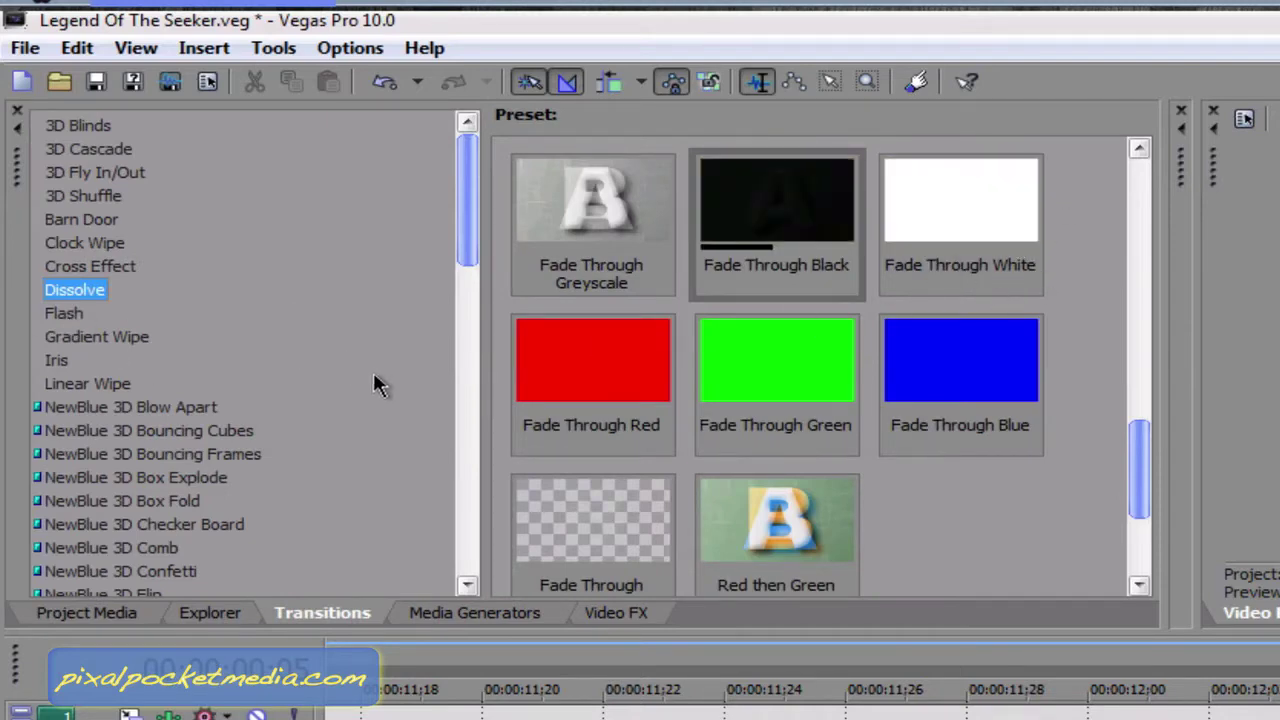
left_click_drag(1140, 471, 1134, 580)
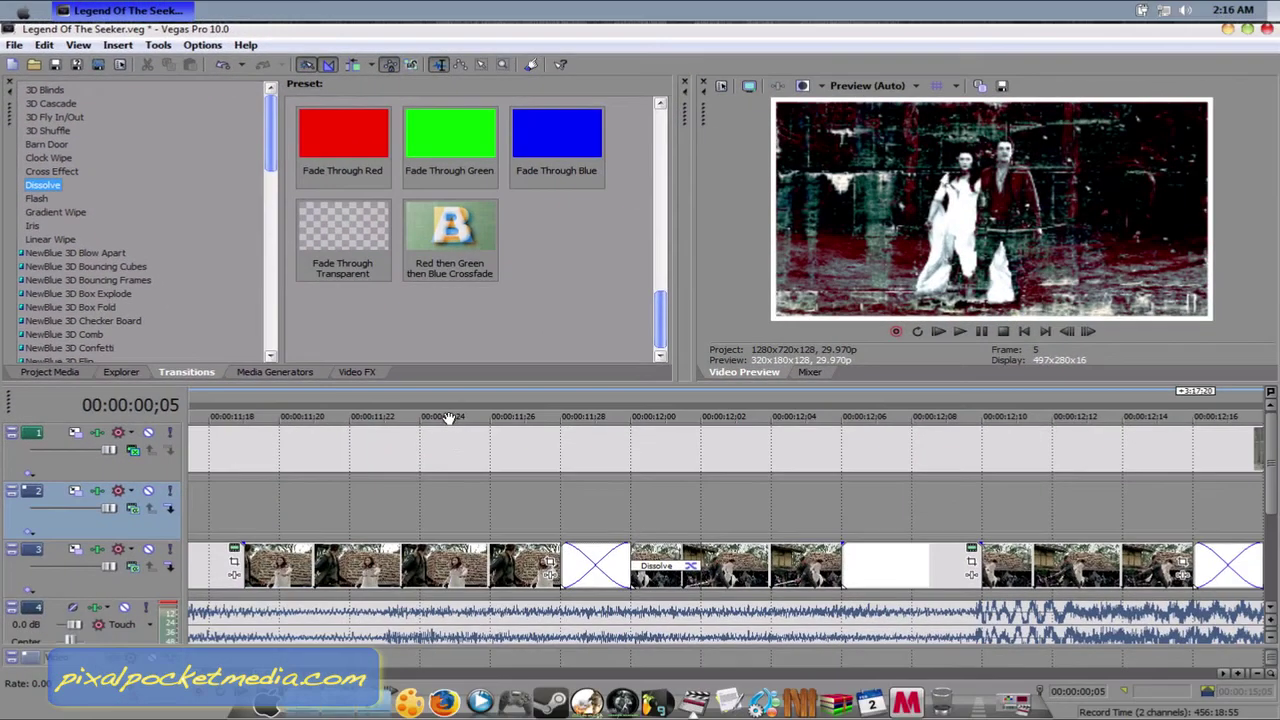
left_click(776, 699)
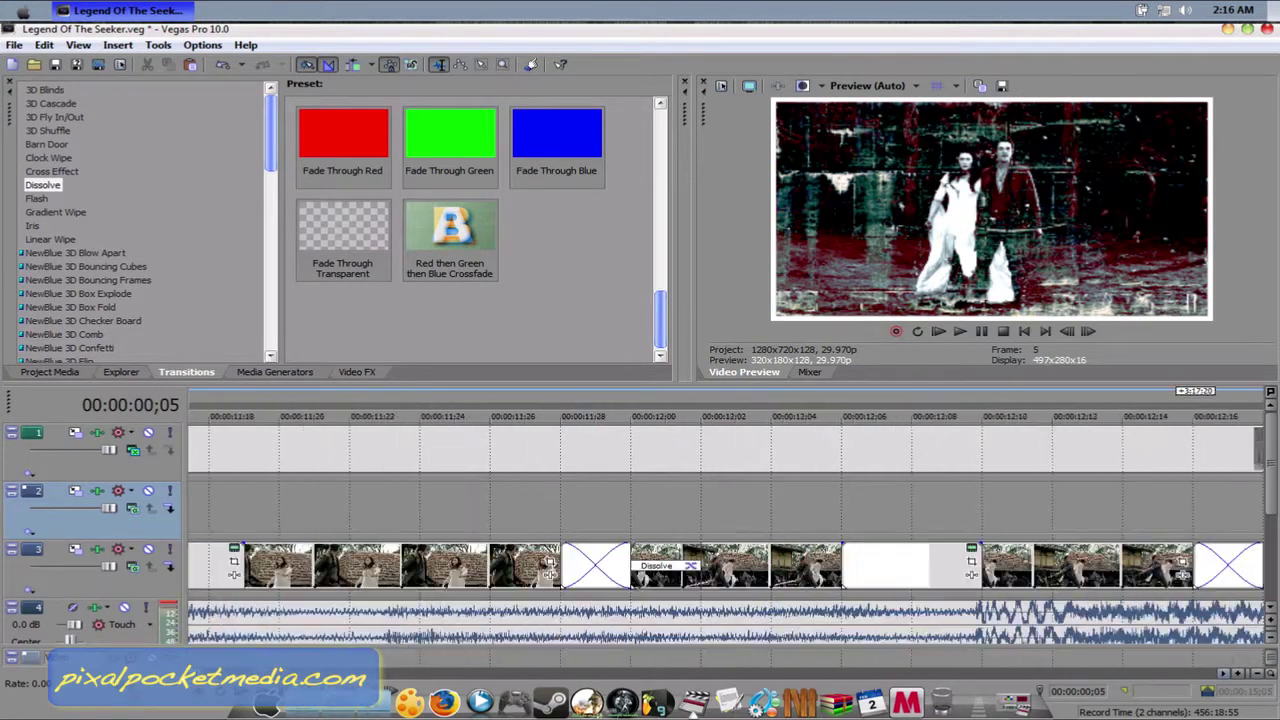
Scroll back to about 13 seconds and select a time range starting at 00:00:13;10
scroll(725, 565, "right", 10)
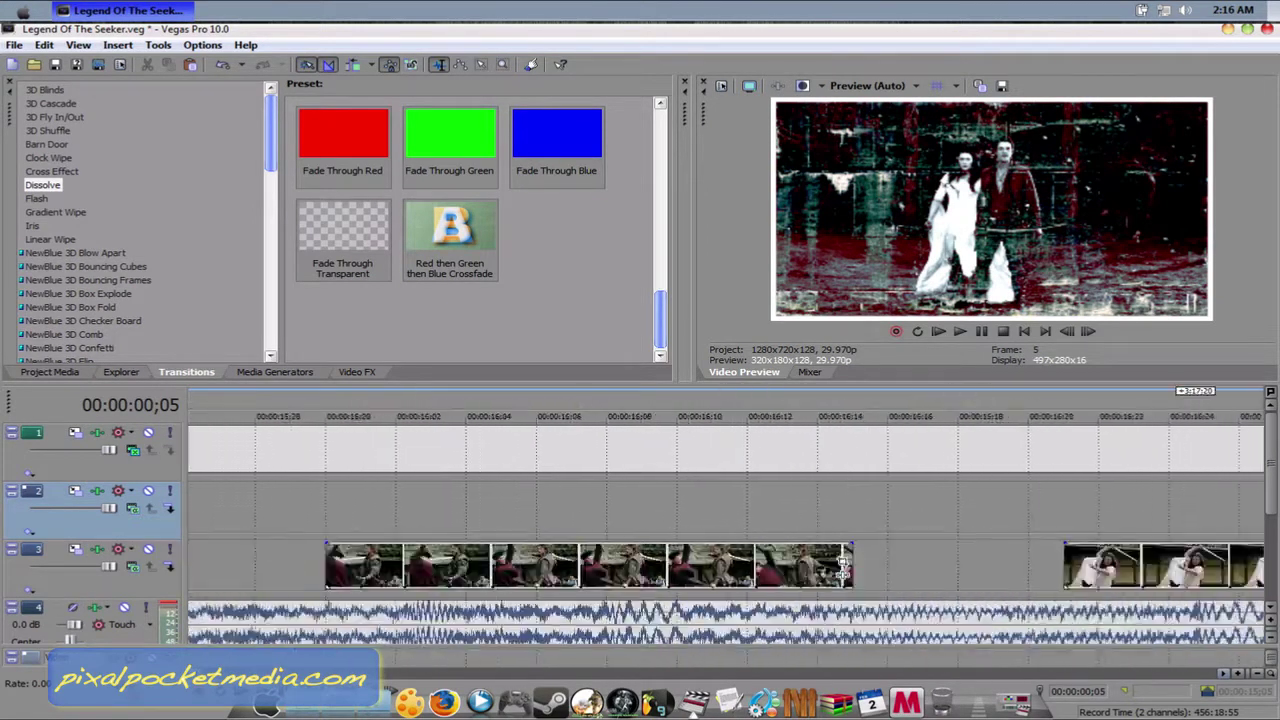
scroll(588, 537, "left", 5)
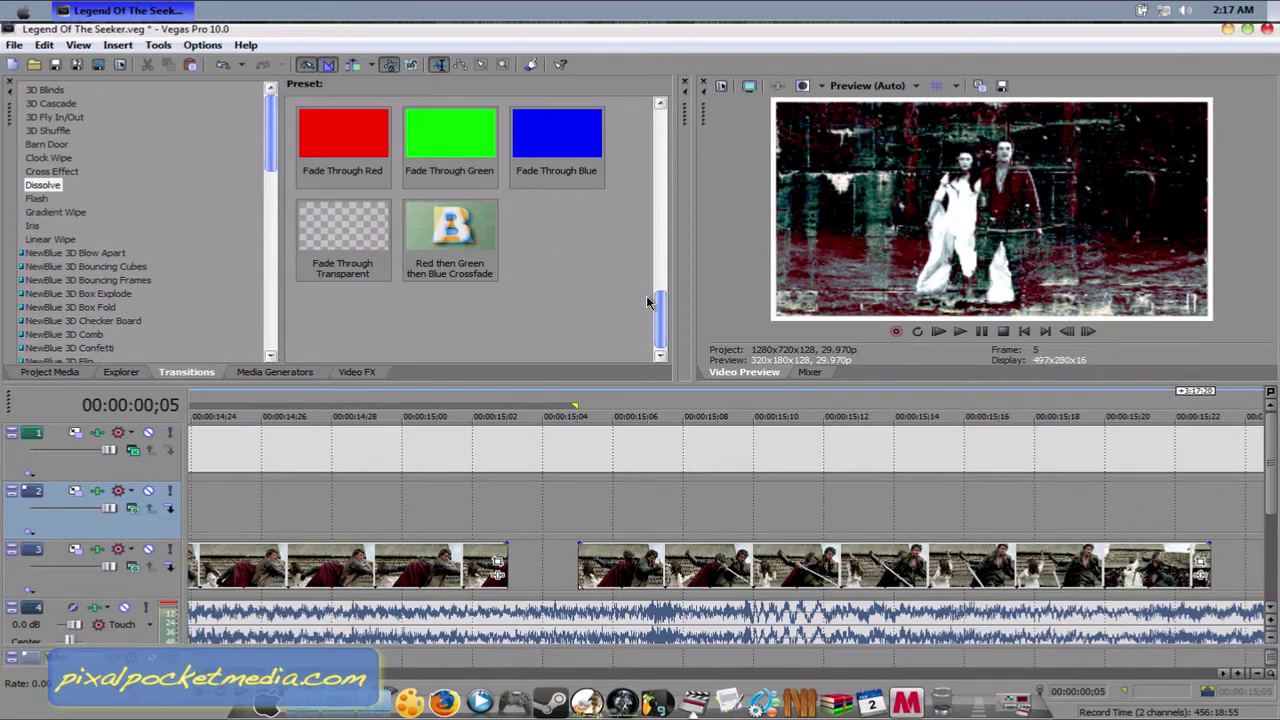
left_click_drag(659, 306, 660, 224)
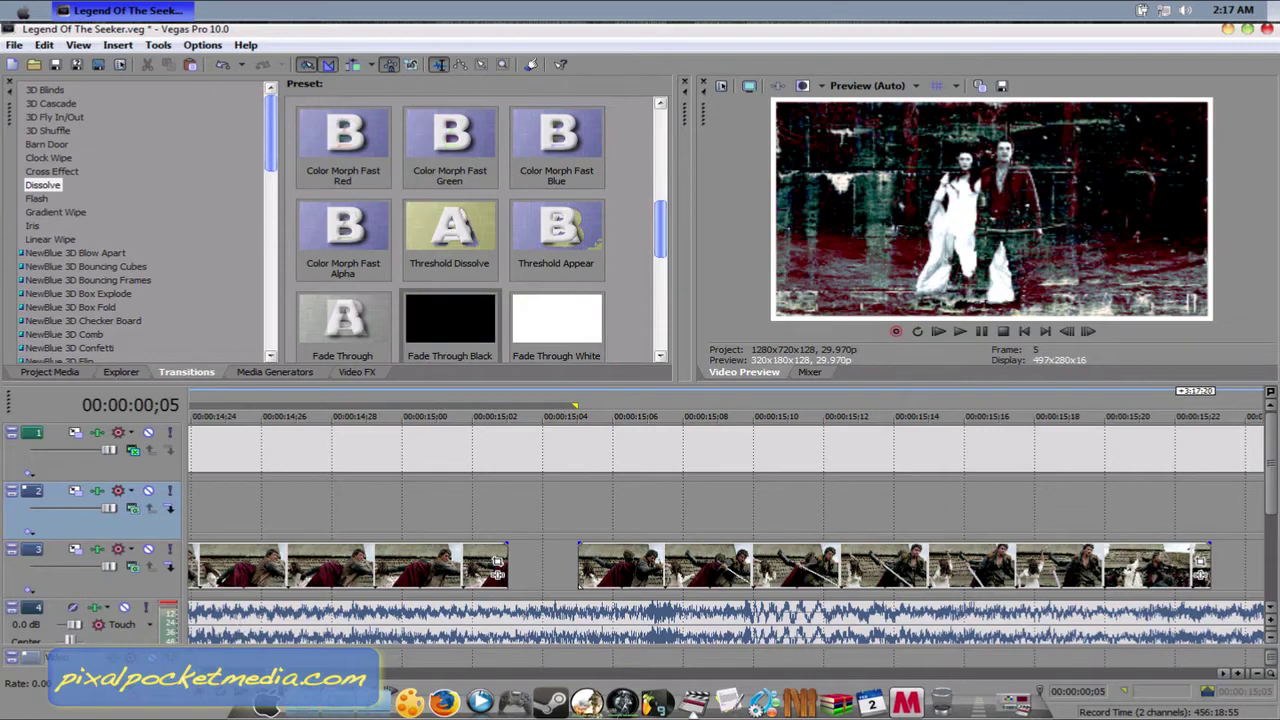
scroll(726, 560, "left", 10)
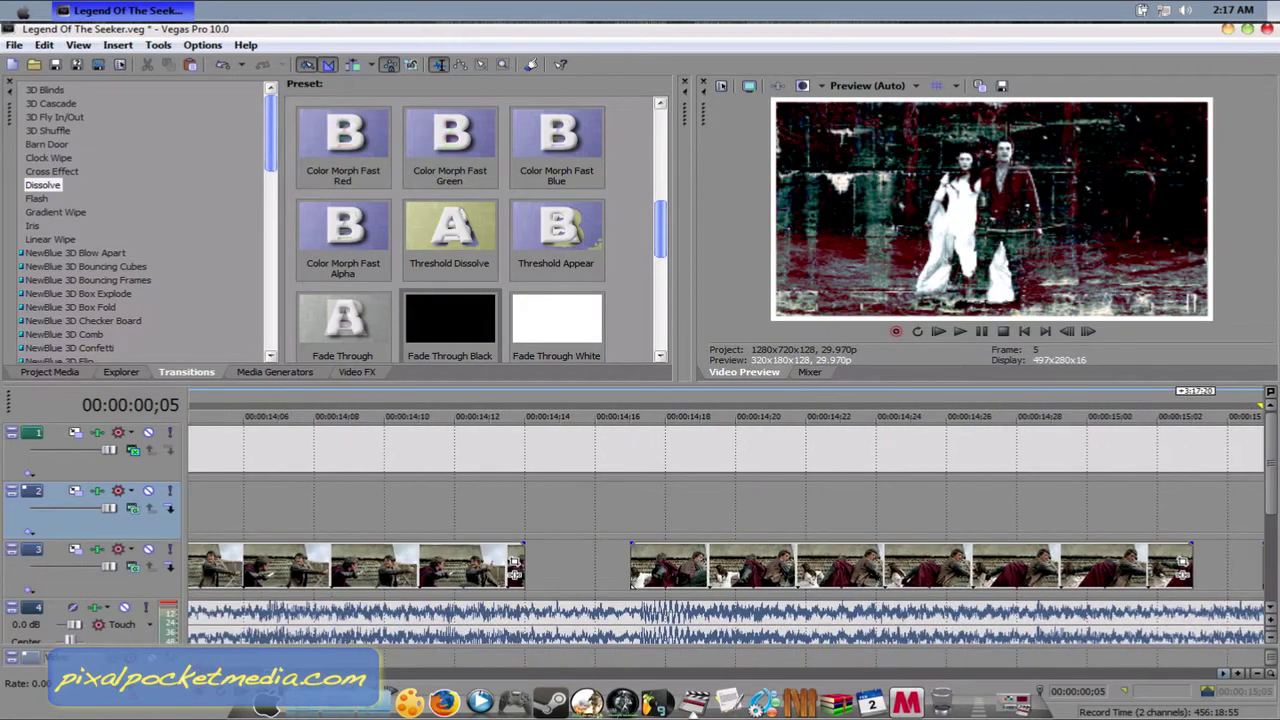
scroll(513, 568, "left", 15)
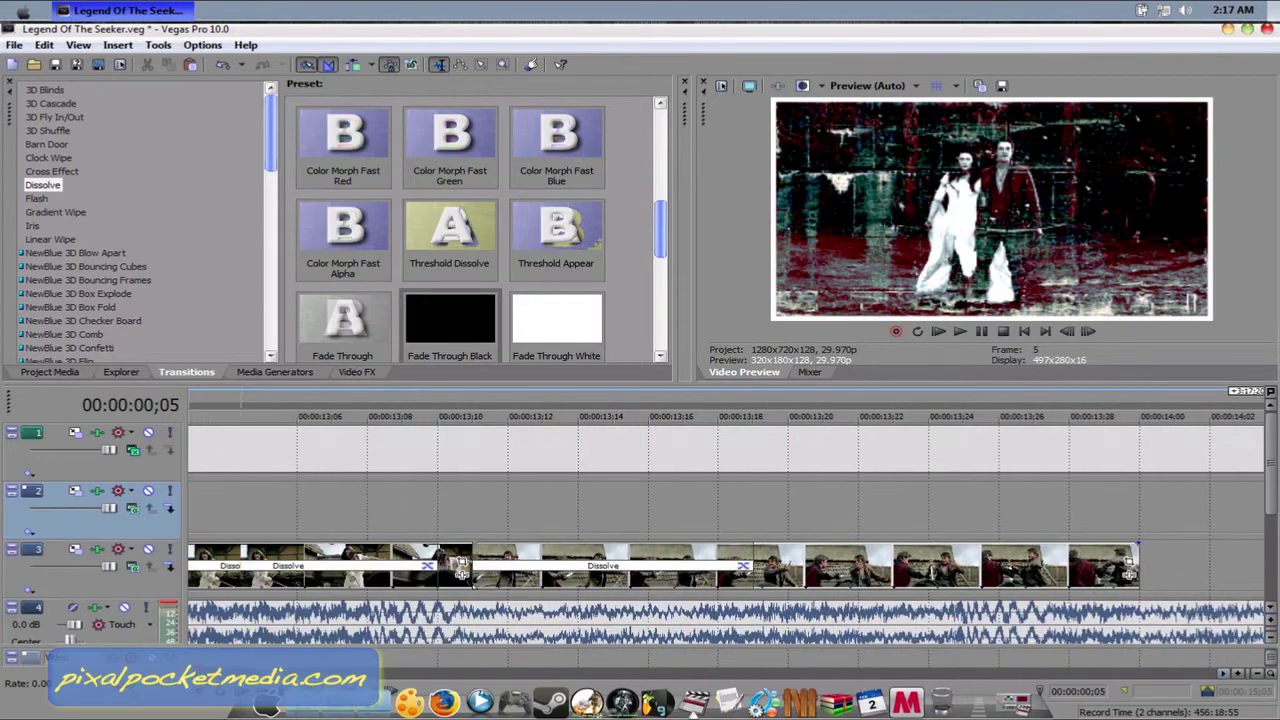
left_click_drag(465, 524, 1275, 581)
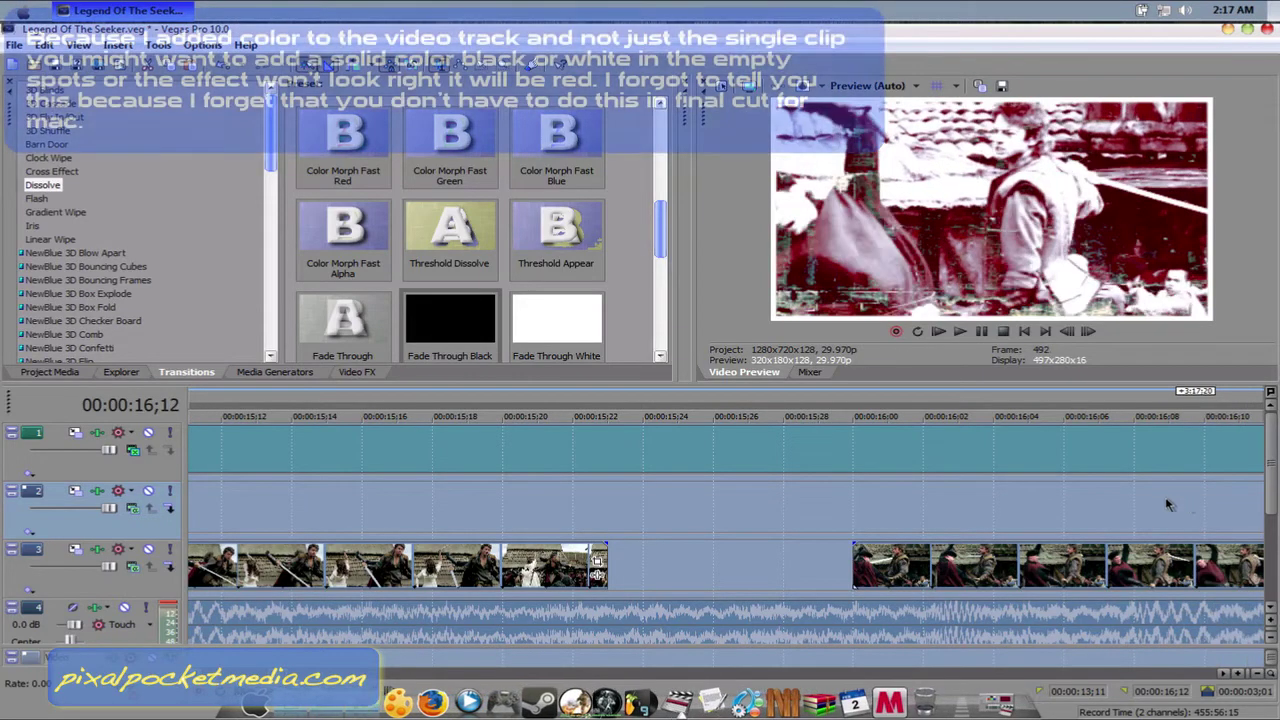
Bring 16;12 into view, move the playhead to 16;18, and clear the time selection
left_click(1237, 674)
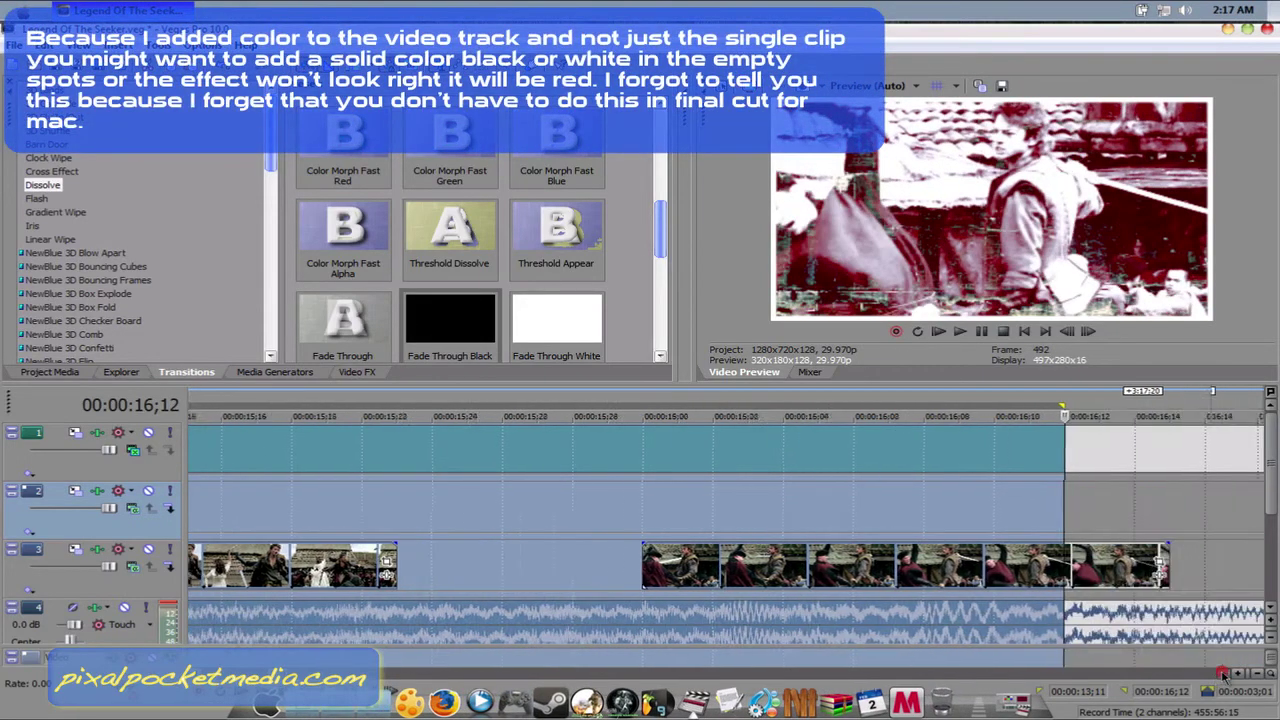
mouse_move(909, 489)
left_mouse_down()
mouse_move(1275, 522)
mouse_move(1097, 520)
left_mouse_up()
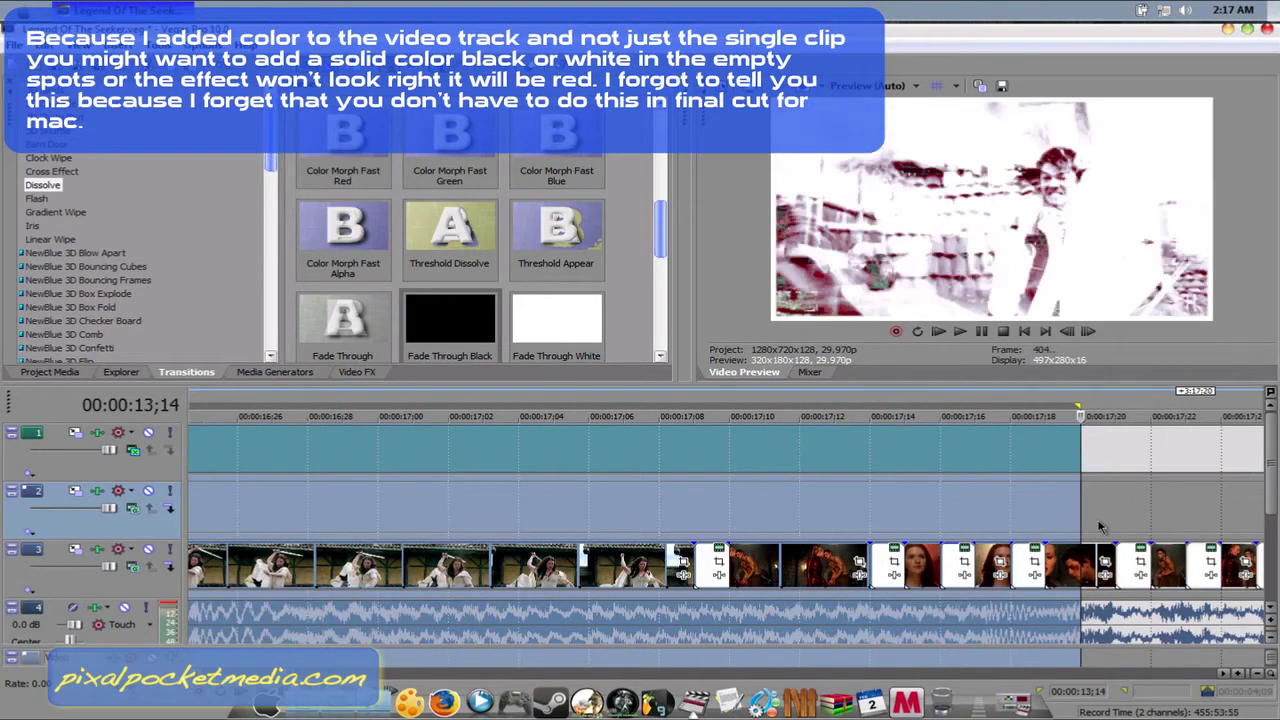
left_click(1098, 527)
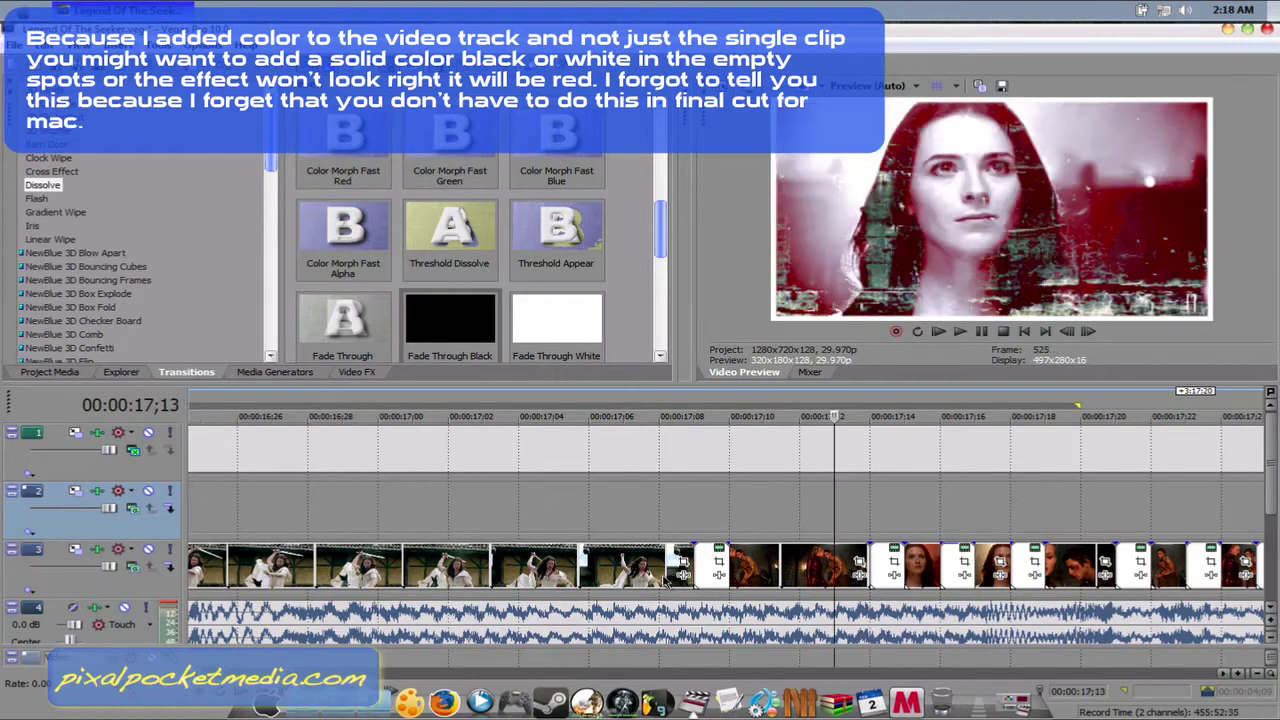
Select the range 13;11 to 17;20, scroll back, and clear that selection too
double_click(865, 474)
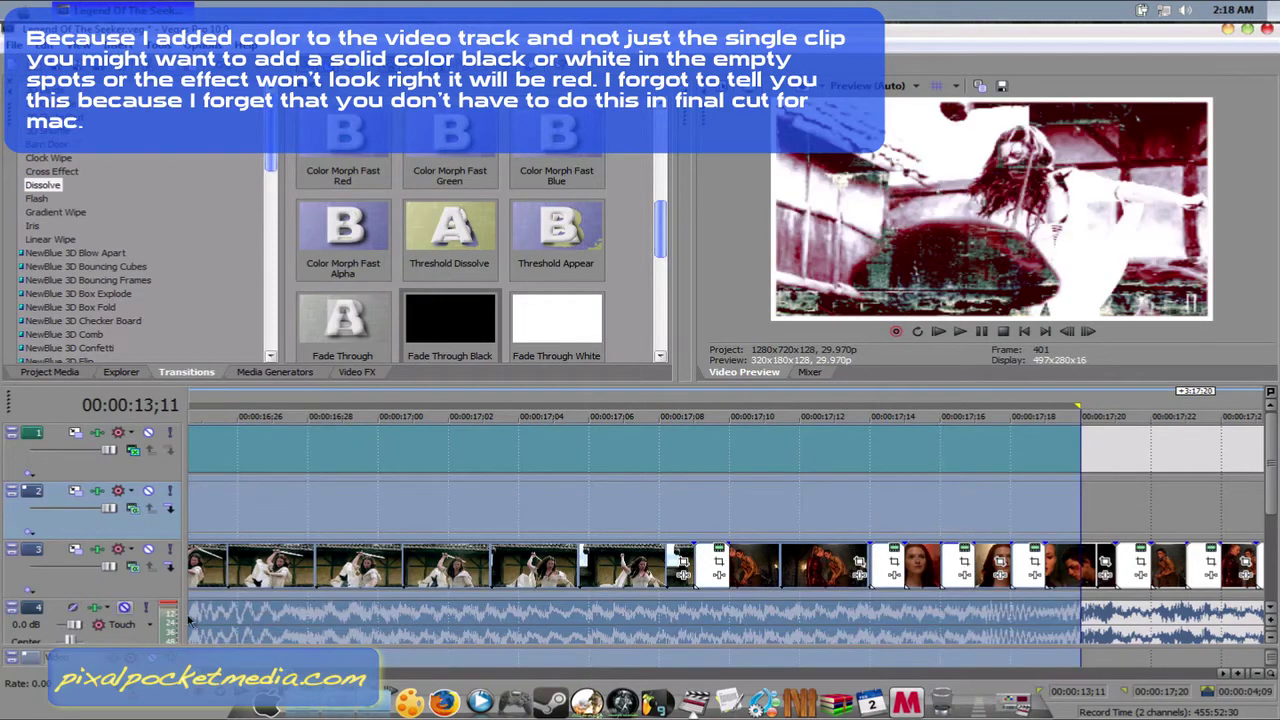
scroll(726, 520, "left", 10)
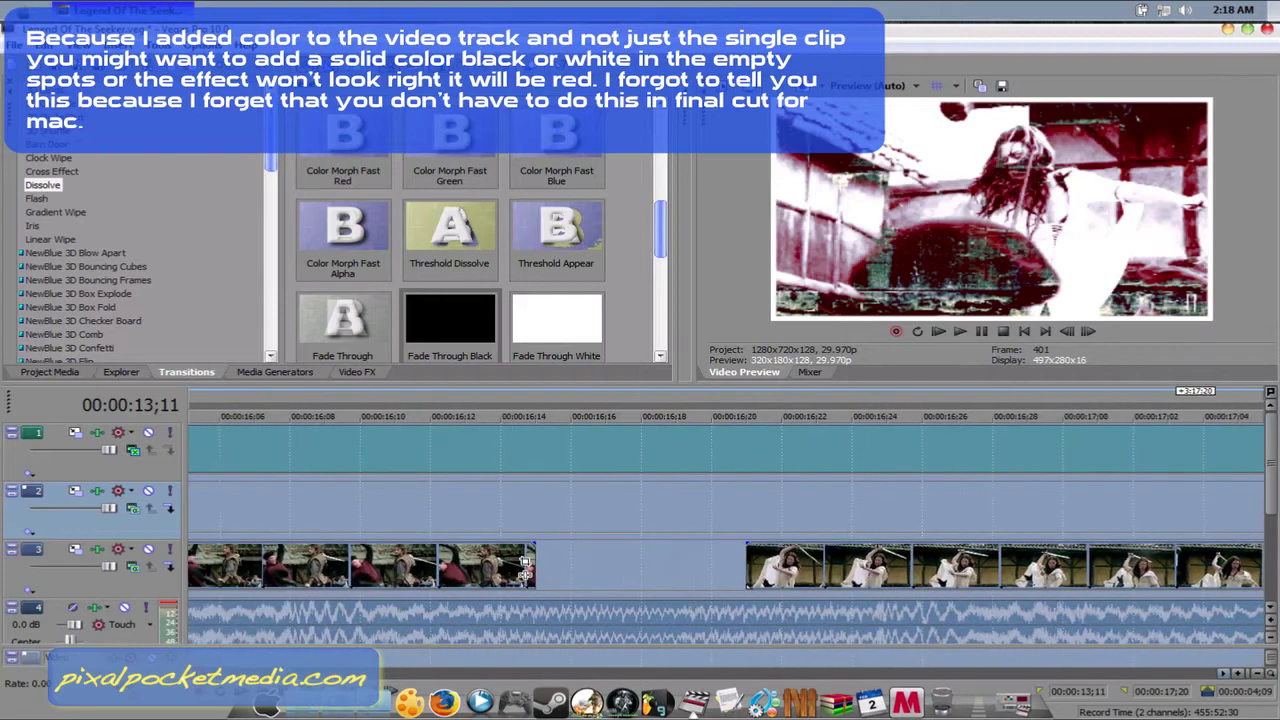
scroll(726, 520, "left", 10)
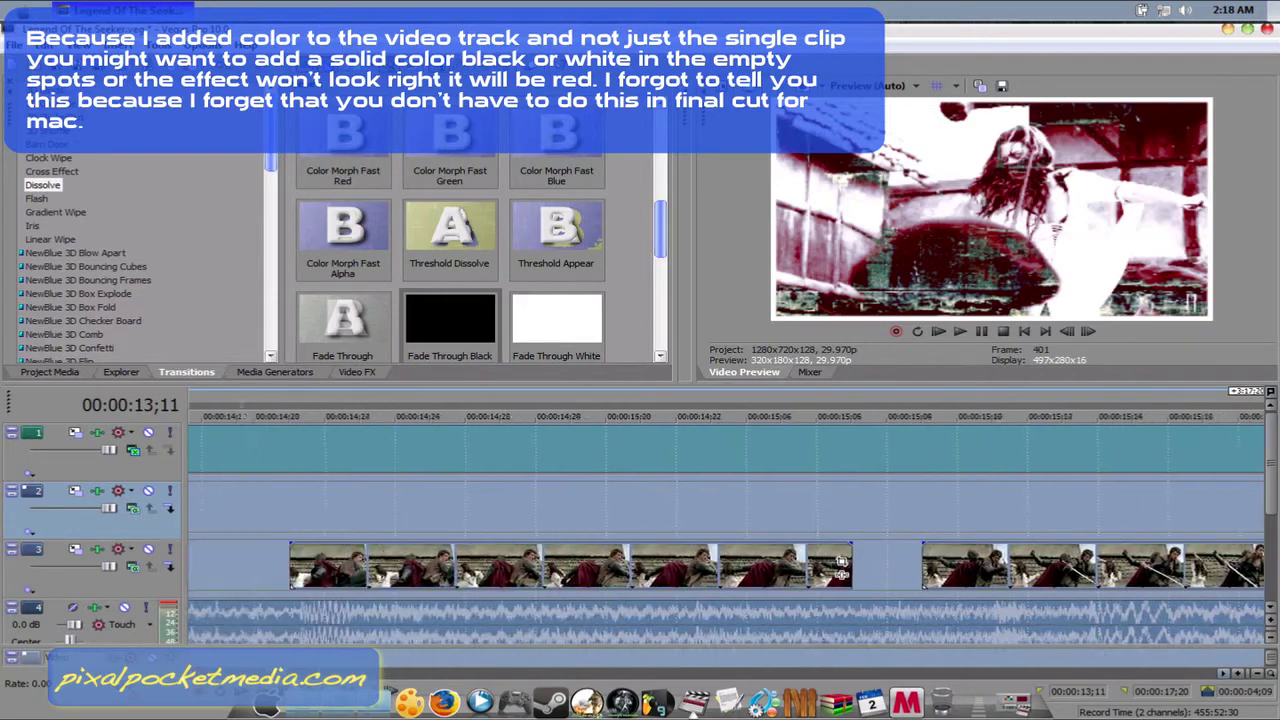
scroll(555, 504, "left", 10)
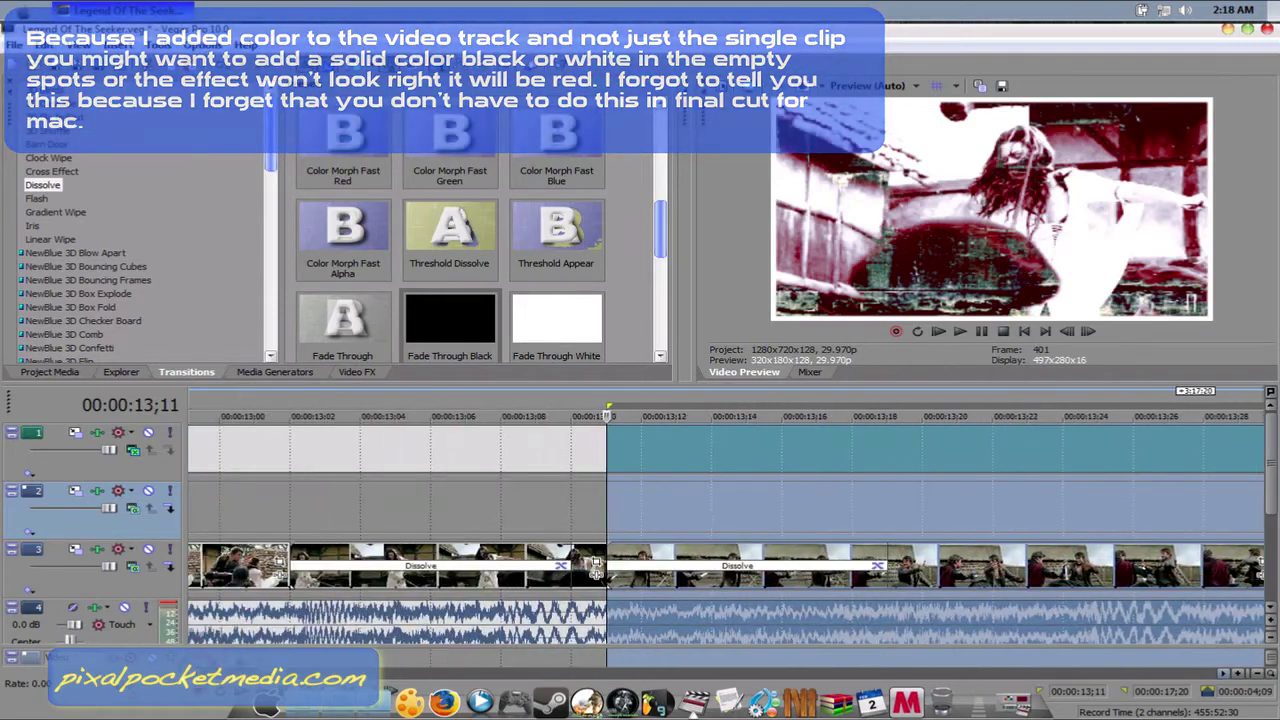
left_click(554, 501)
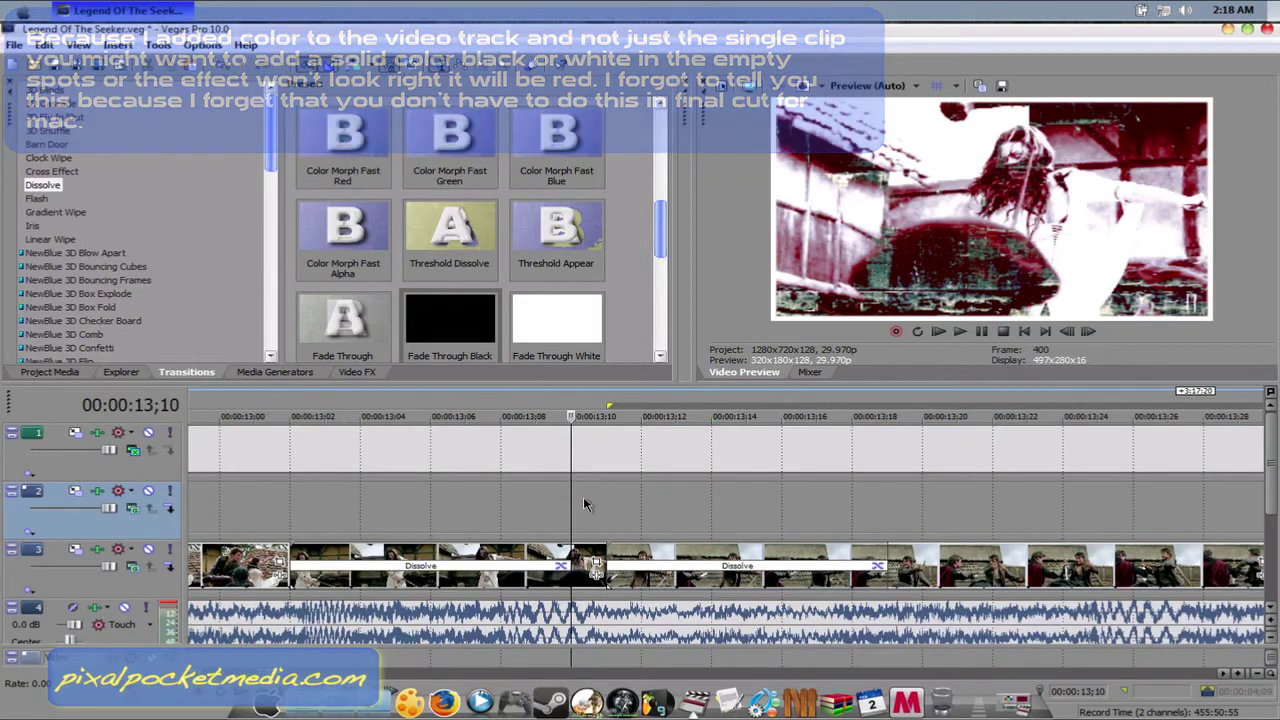
Play back the Dissolve transitions around 13;10 and stop at the start point
left_click(570, 497)
key("space")
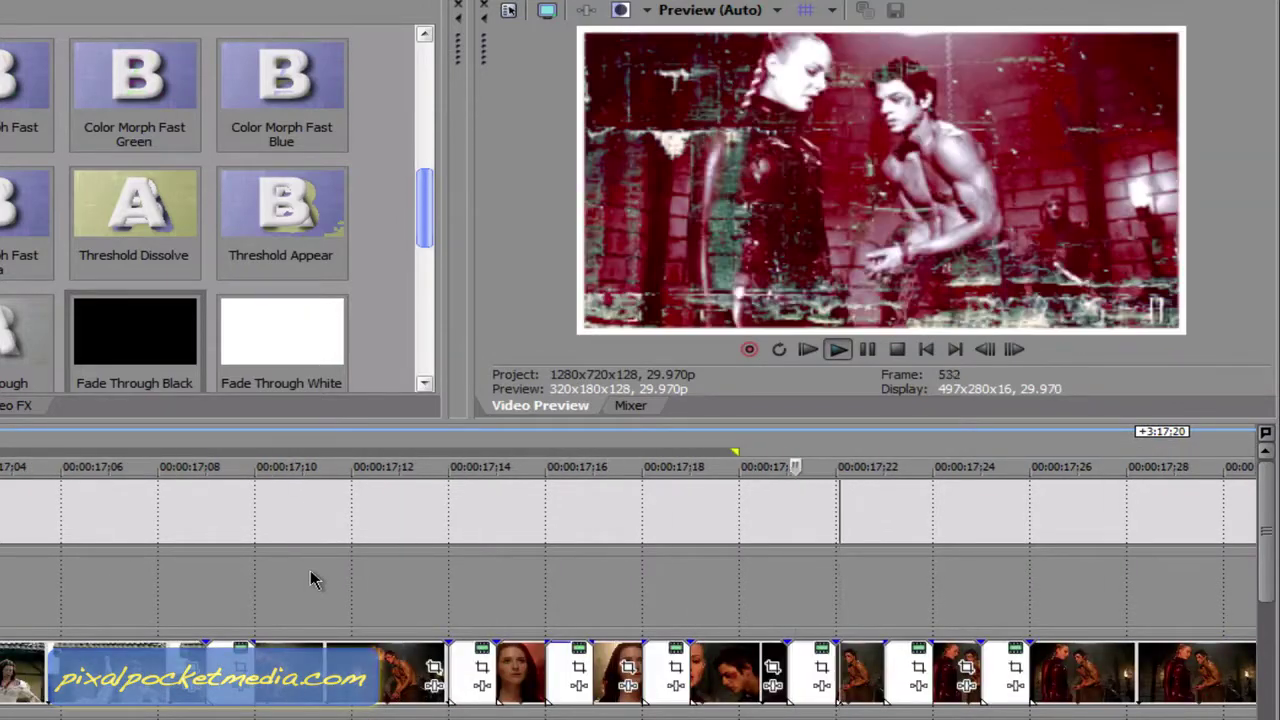
key("space")
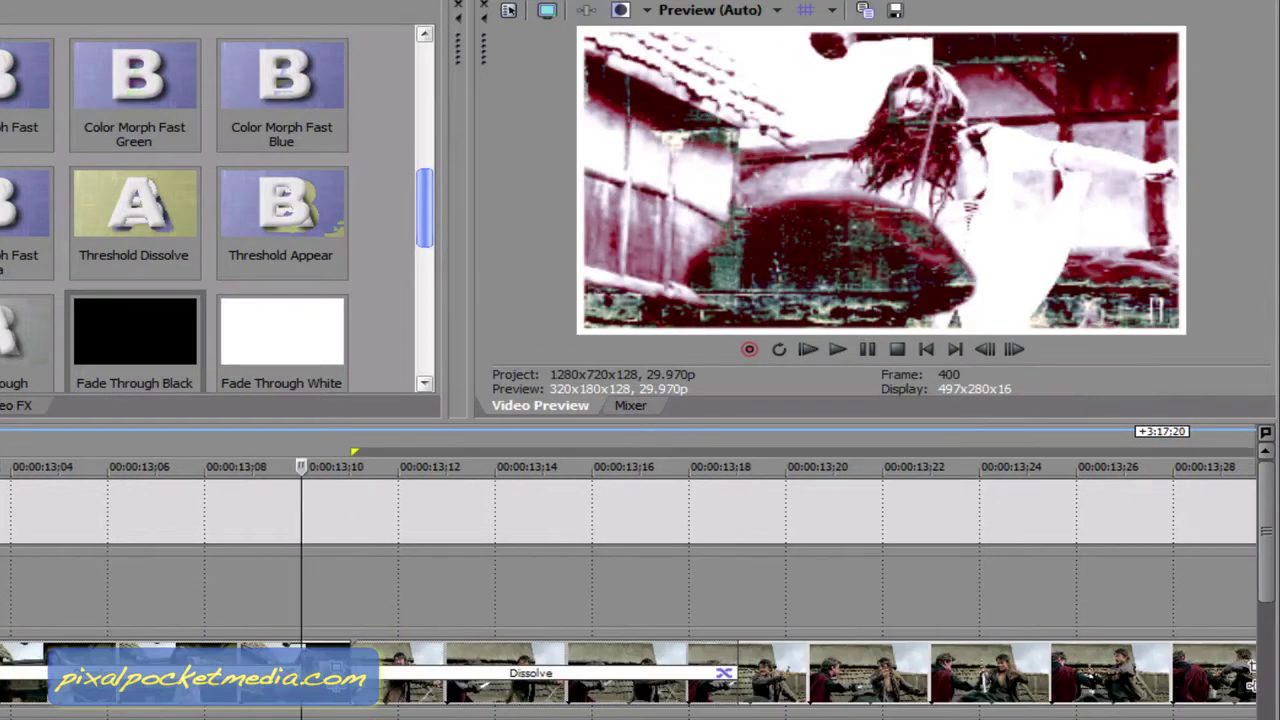
Scroll to around 17;00 and select the range from about 17;07 to 17;25
scroll(422, 538, "left", 10)
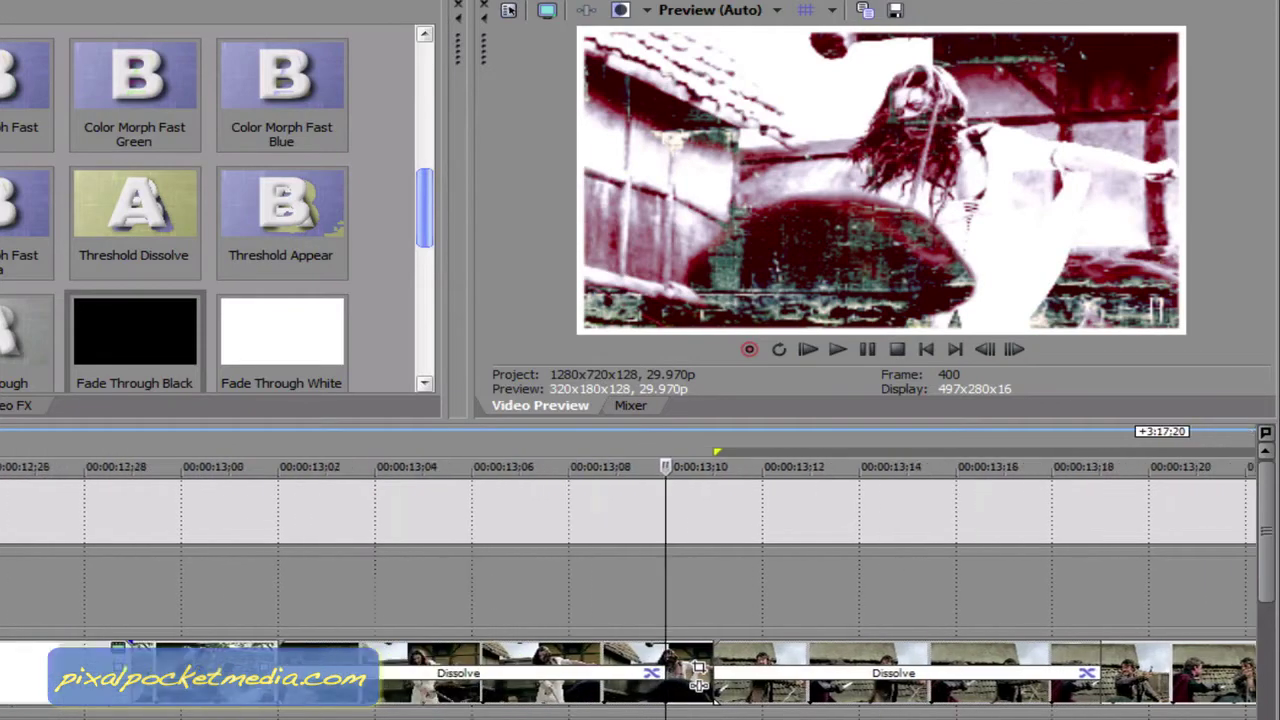
scroll(422, 538, "left", 10)
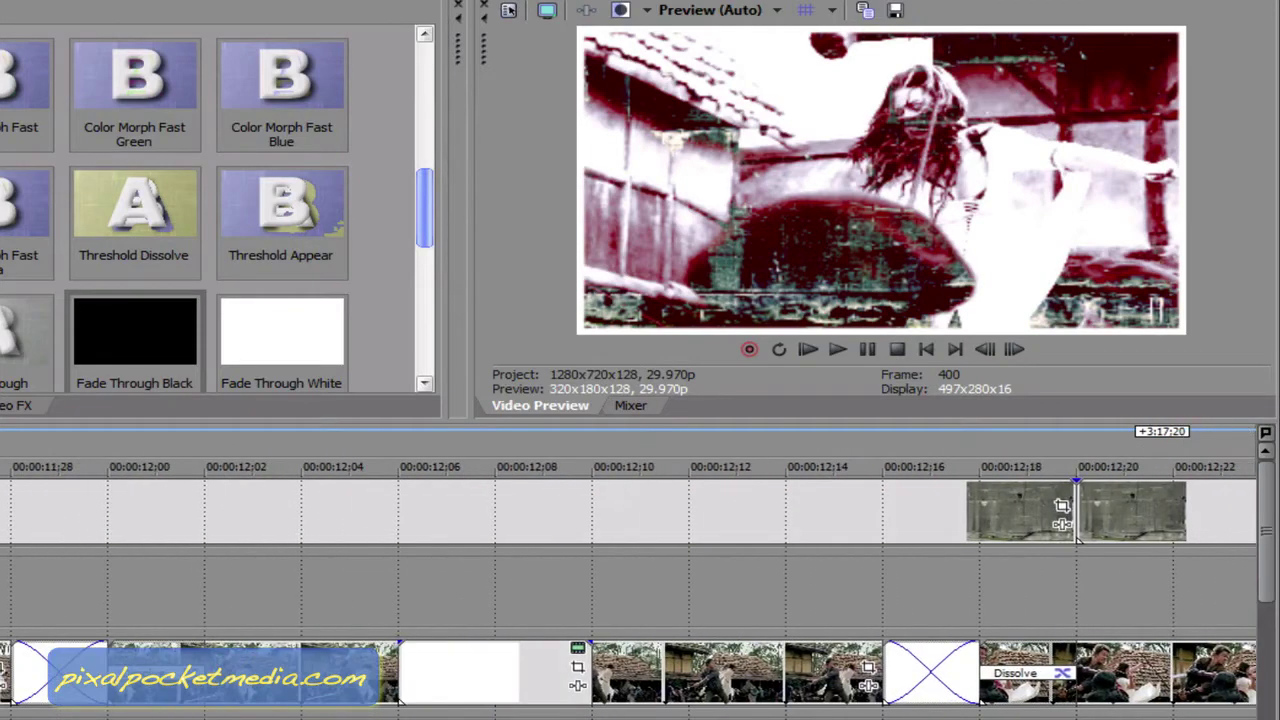
scroll(422, 538, "left", 3)
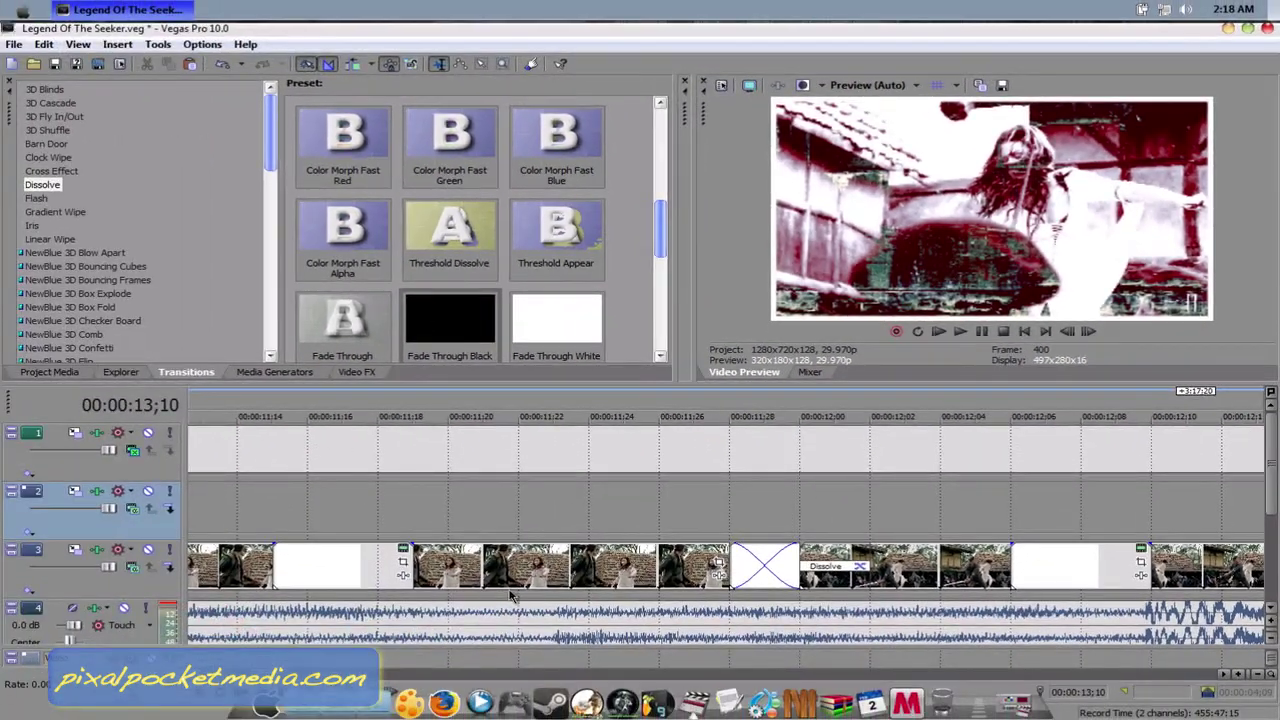
scroll(725, 525, "right", 20)
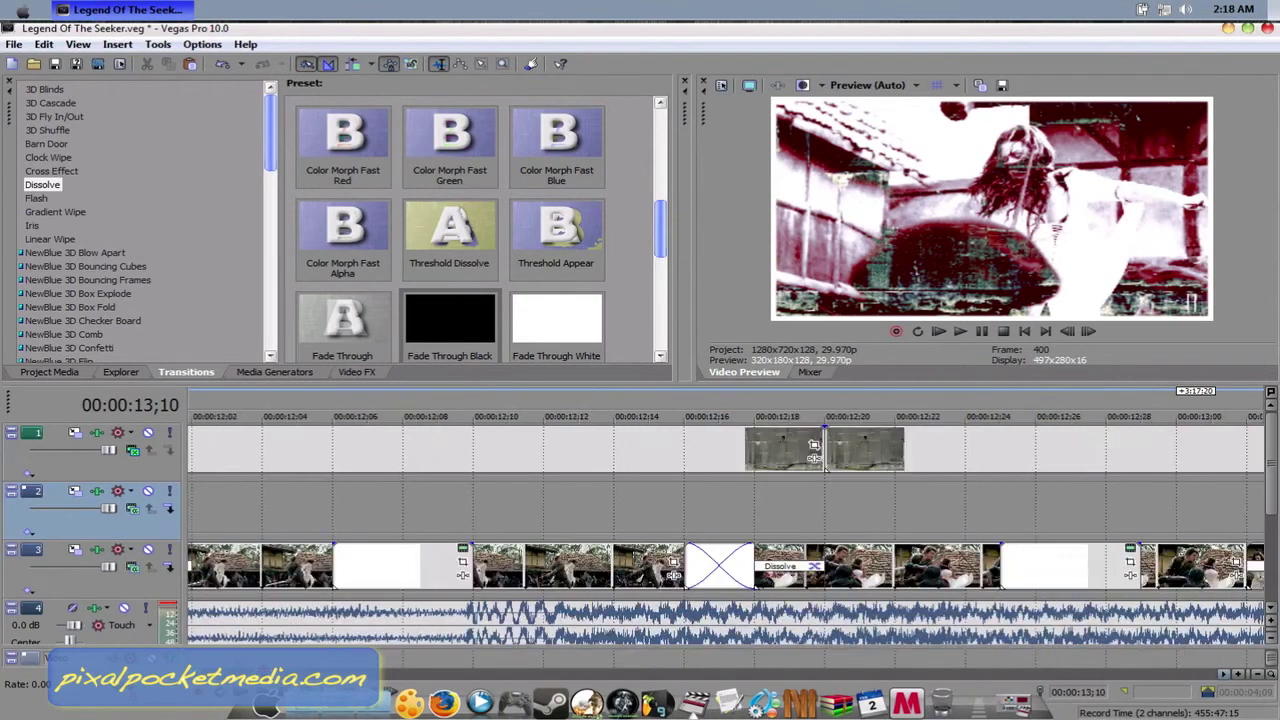
scroll(725, 525, "right", 20)
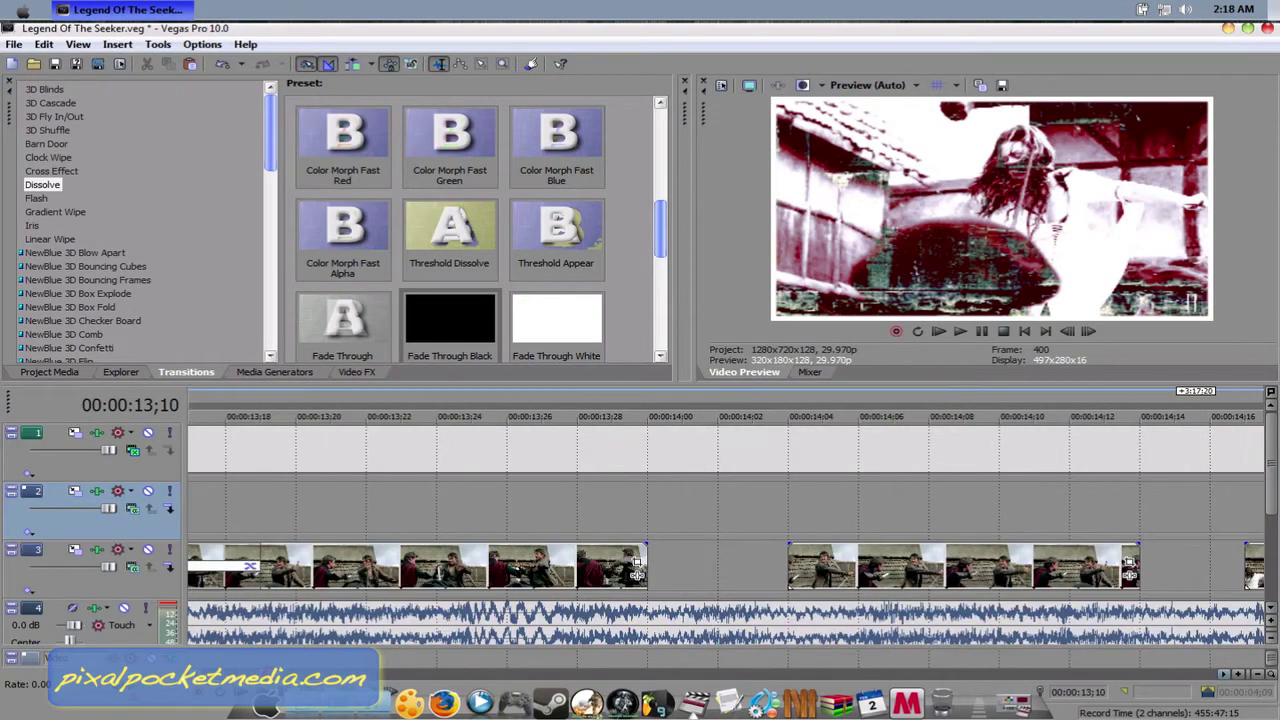
scroll(725, 525, "left", 5)
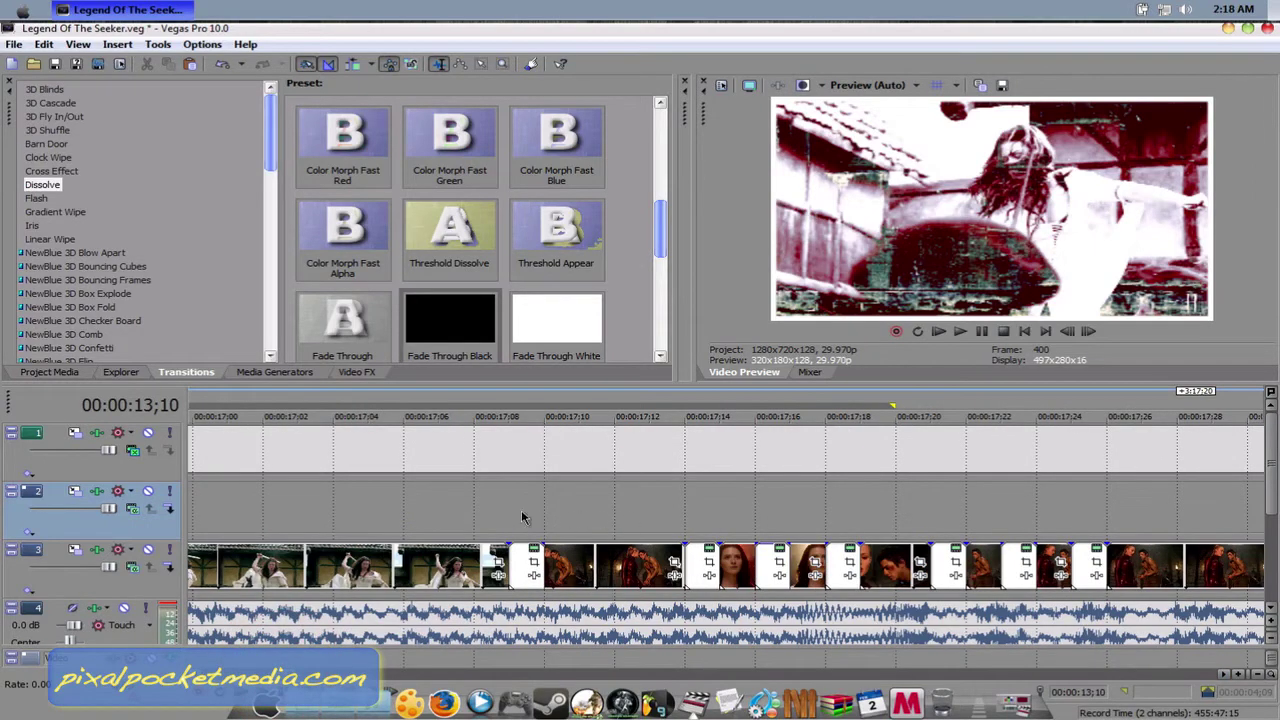
left_click_drag(485, 513, 1148, 543)
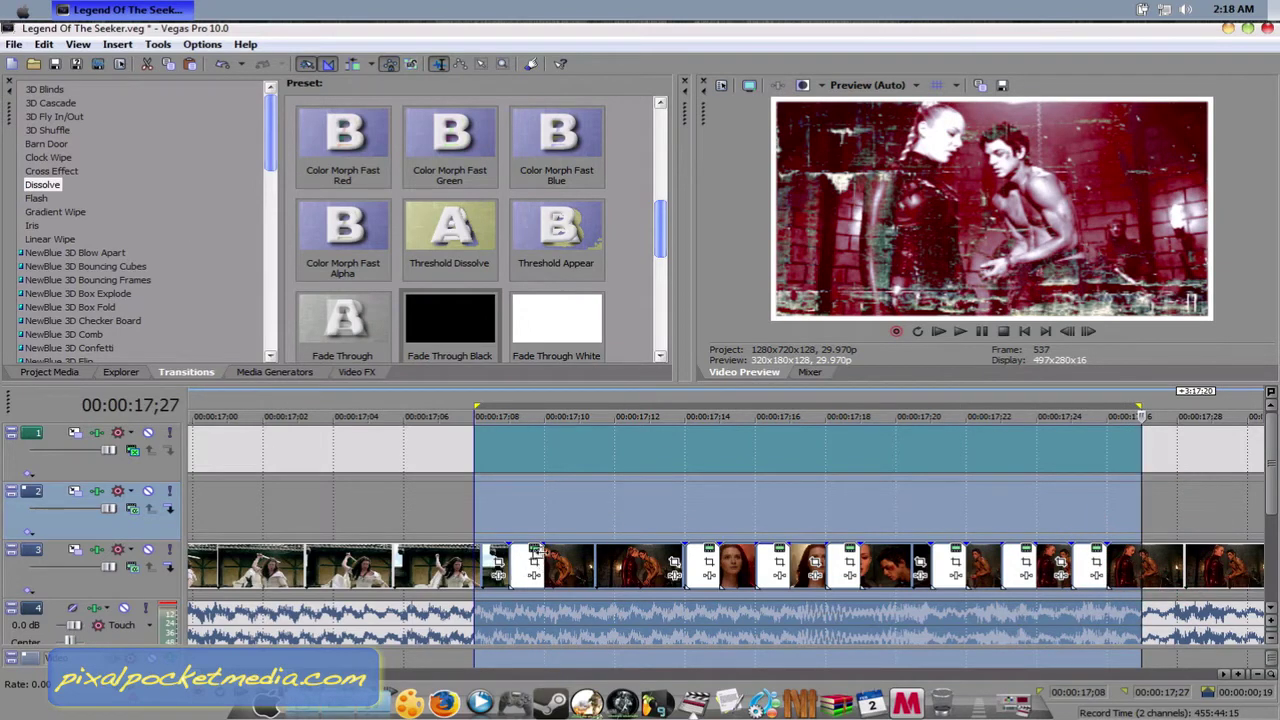
Clear the selection at 17;08 and preview the flash-cut clips from 17;08, then stop
left_click(466, 505)
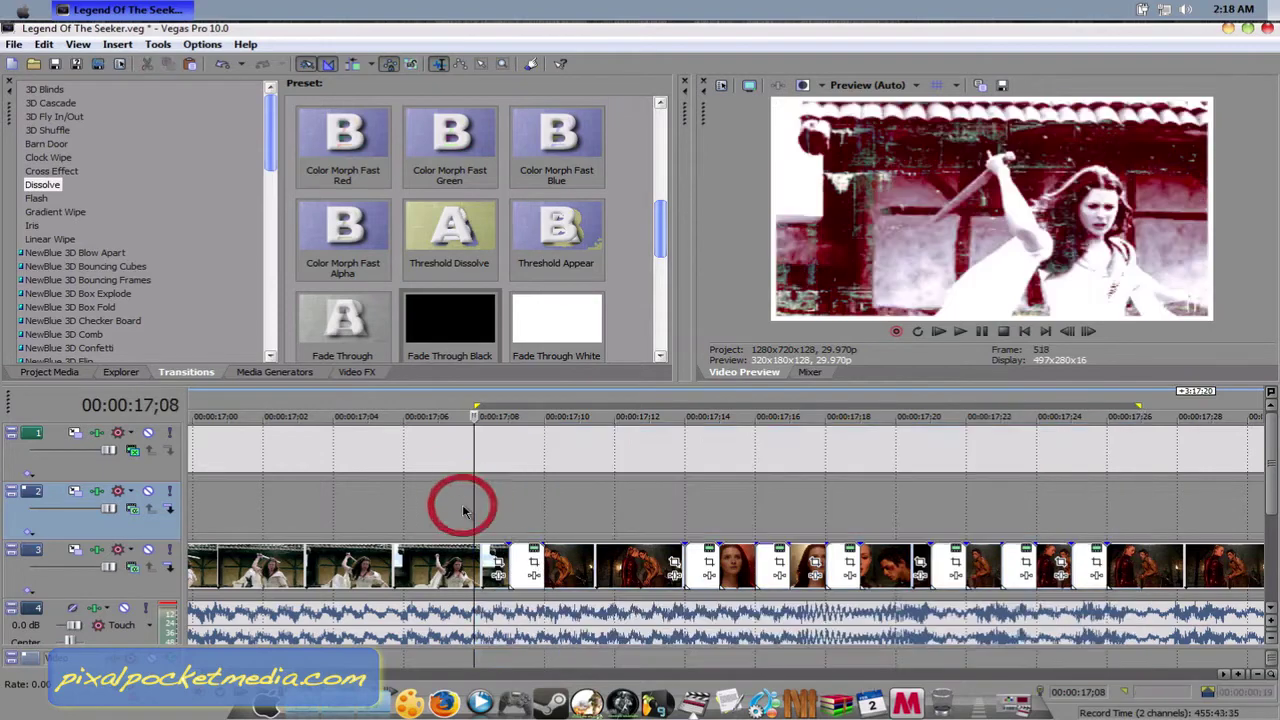
key("space")
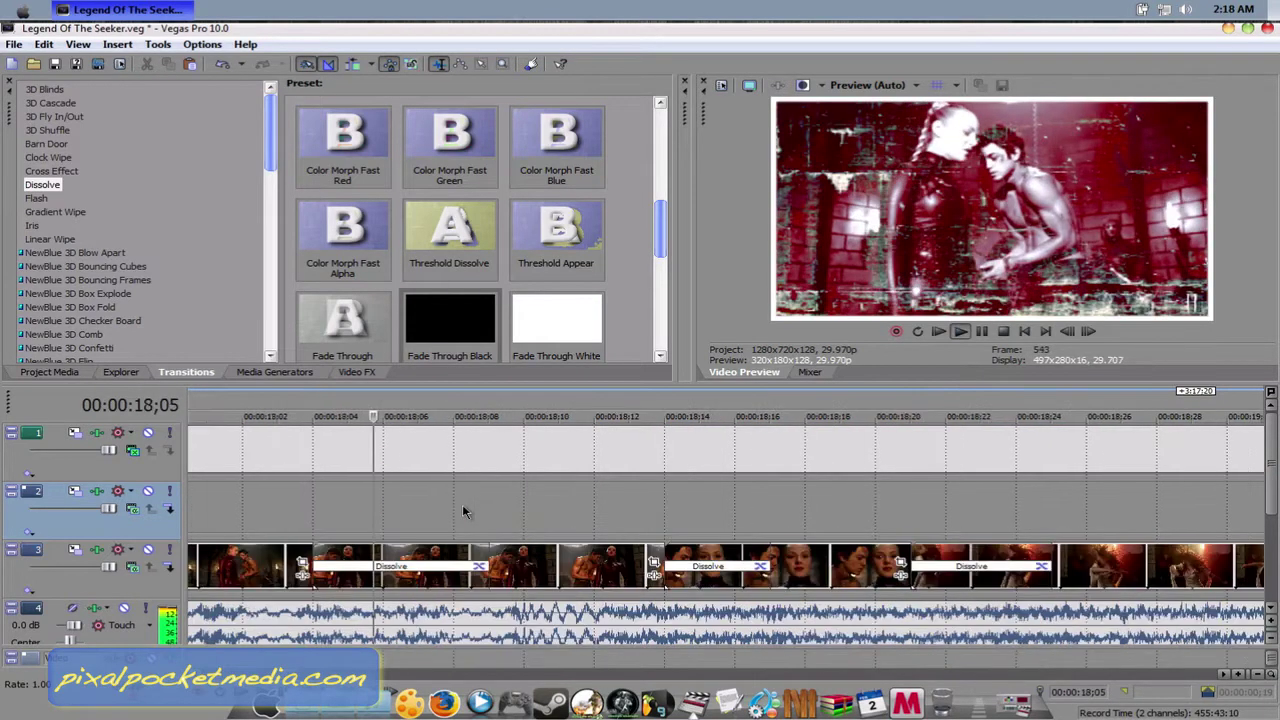
key("space")
key("space")
key("space")
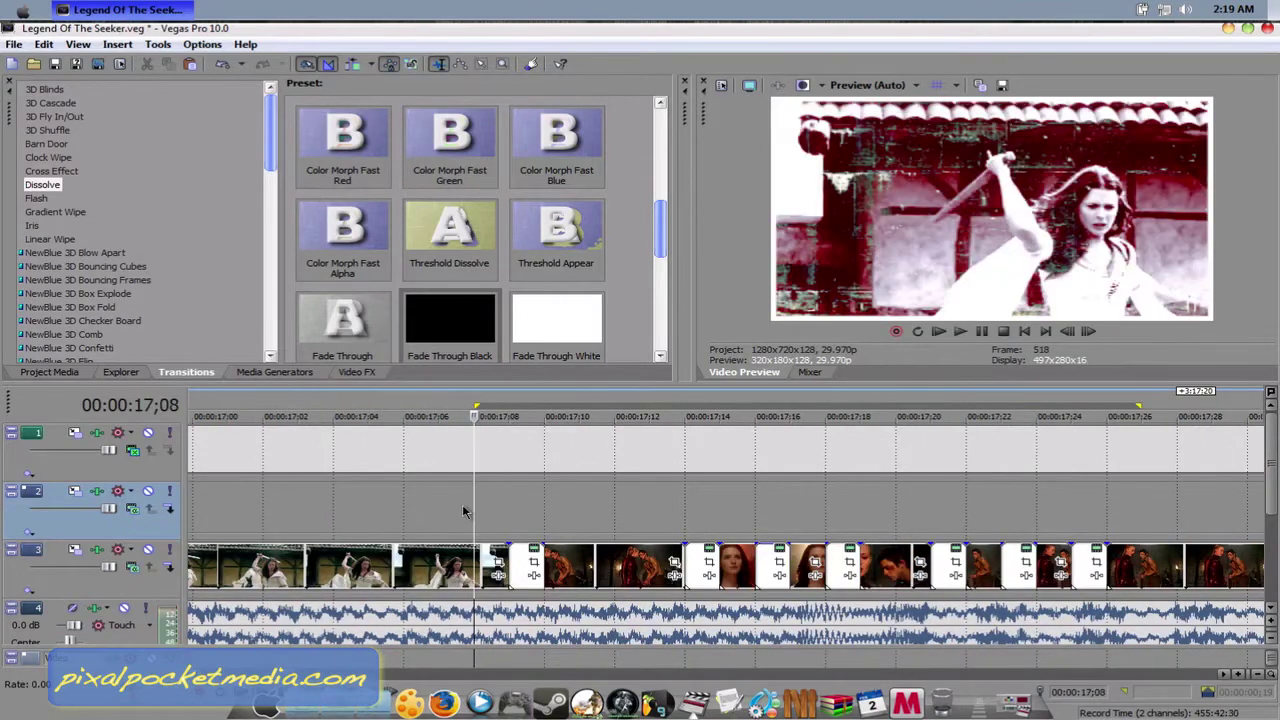
key("space")
key("space")
left_click_drag(1226, 674, 1226, 674)
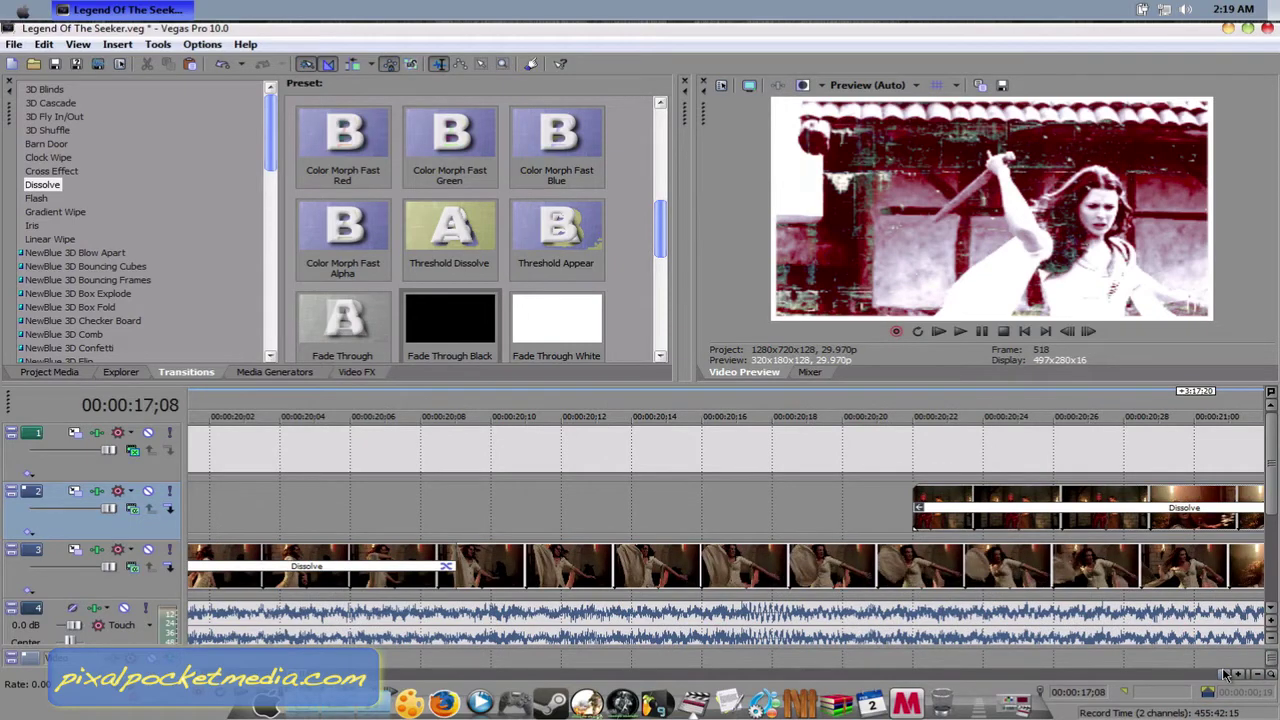
left_click_drag(1226, 674, 1226, 674)
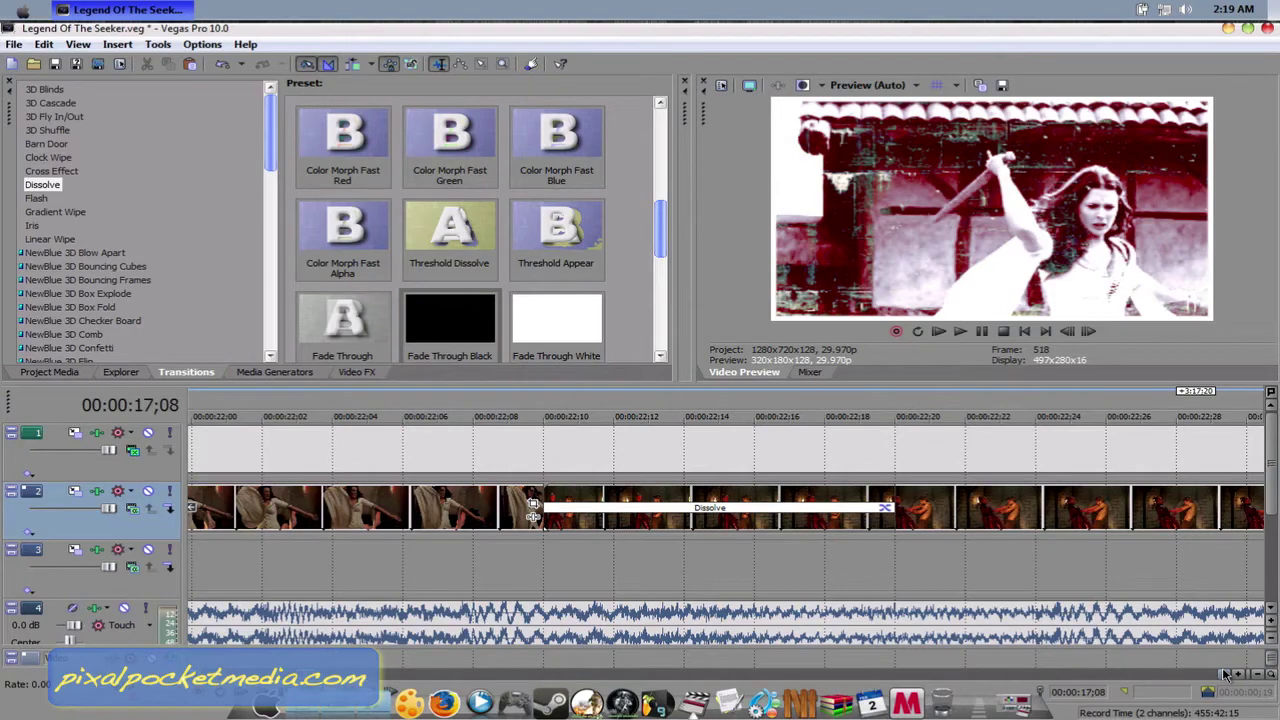
left_click_drag(1226, 674, 1226, 674)
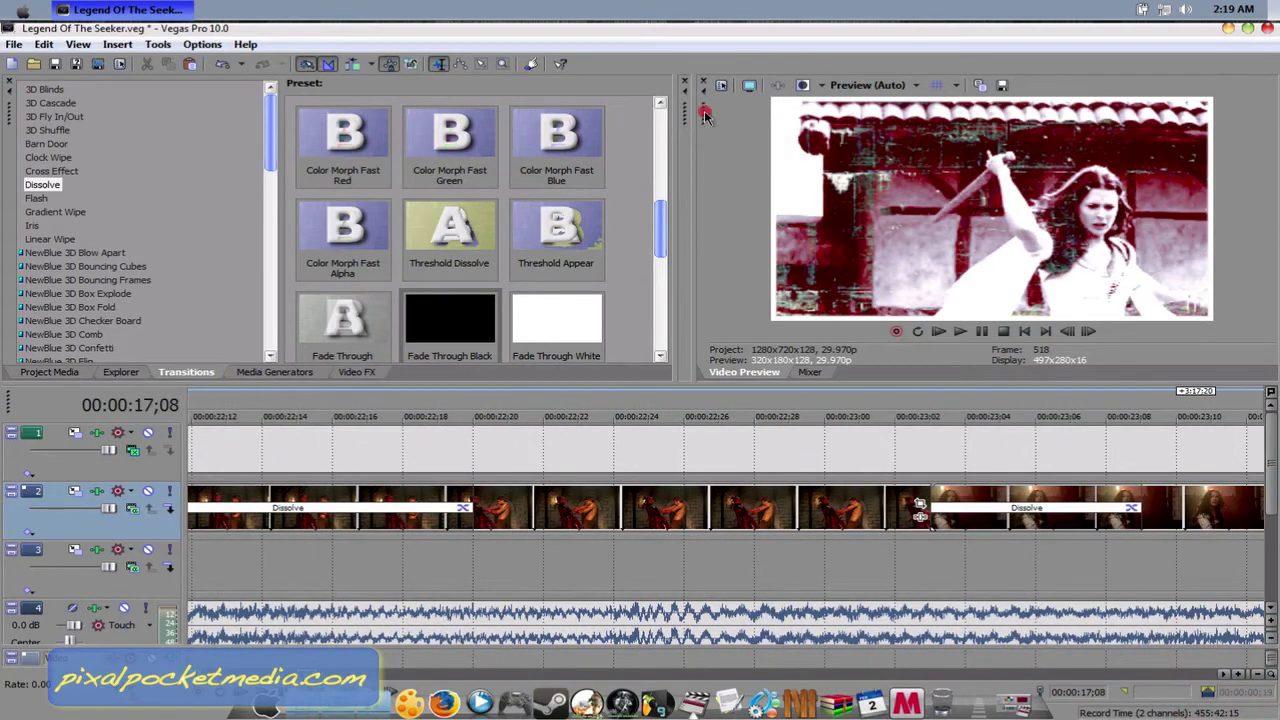
Undock and close the video preview, then reopen it from View > Video Preview
left_click_drag(705, 115, 727, 145)
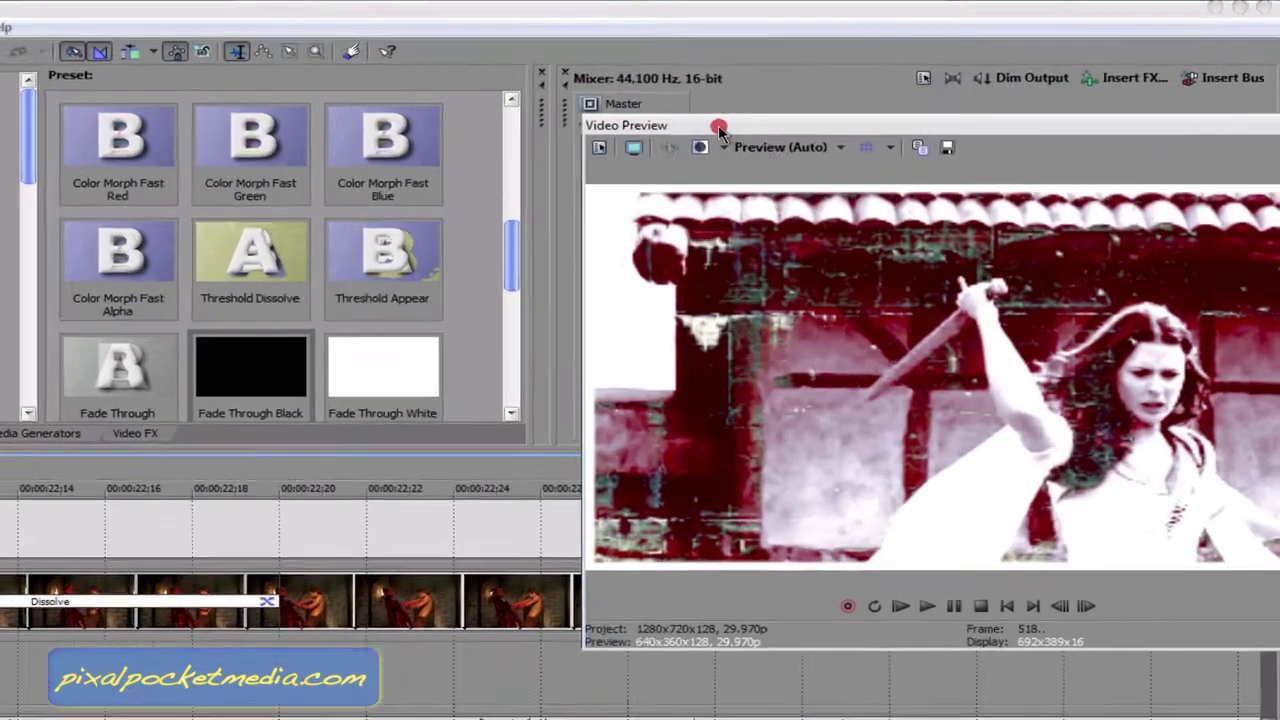
left_click_drag(860, 124, 580, 130)
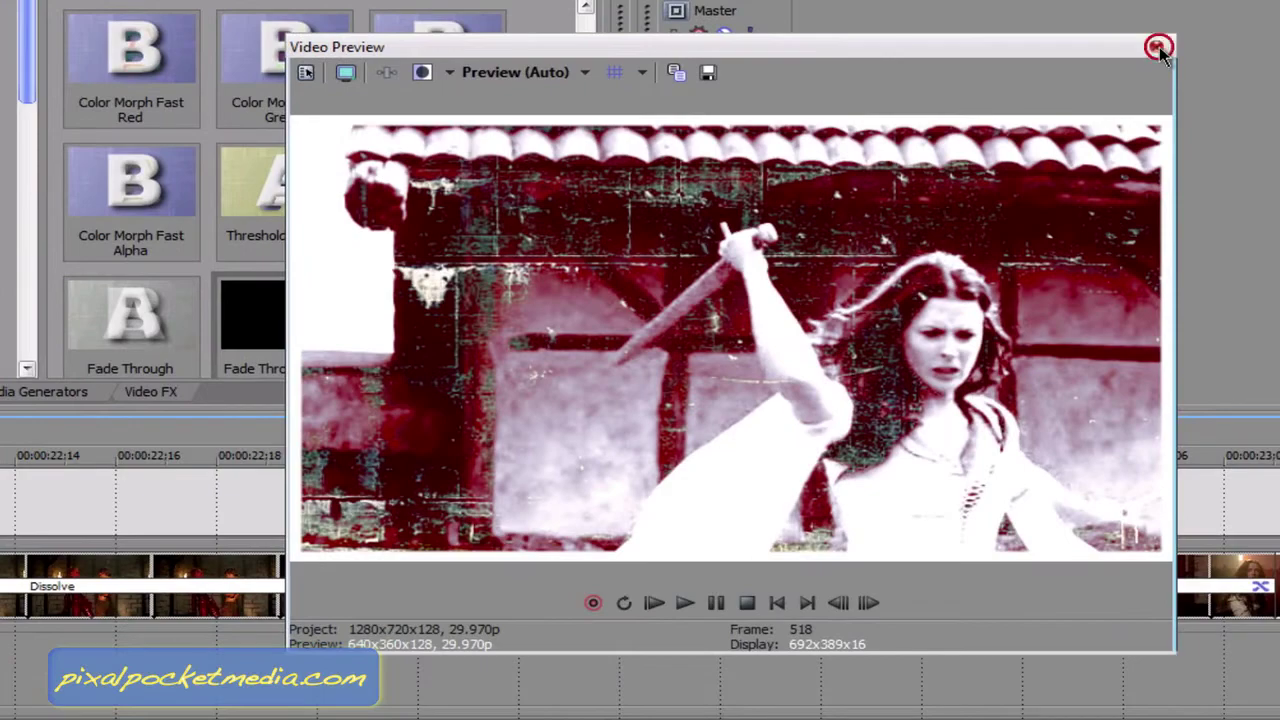
left_click(1158, 47)
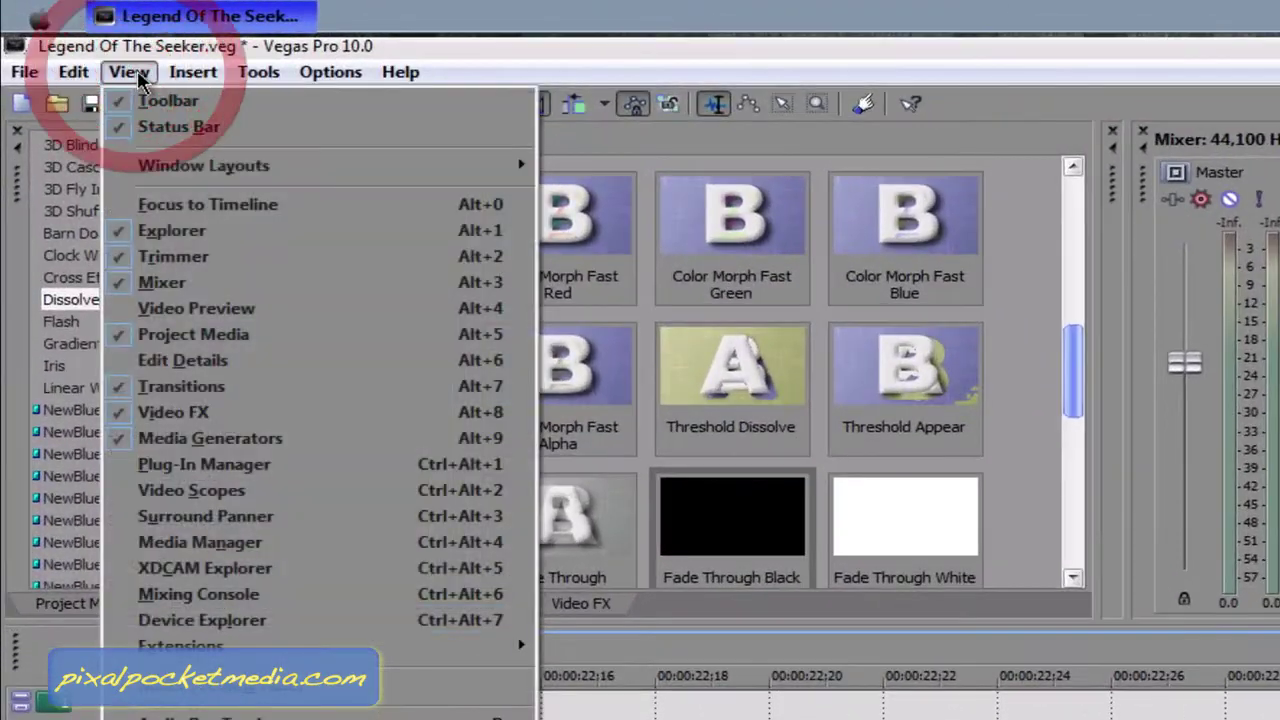
left_click(129, 72)
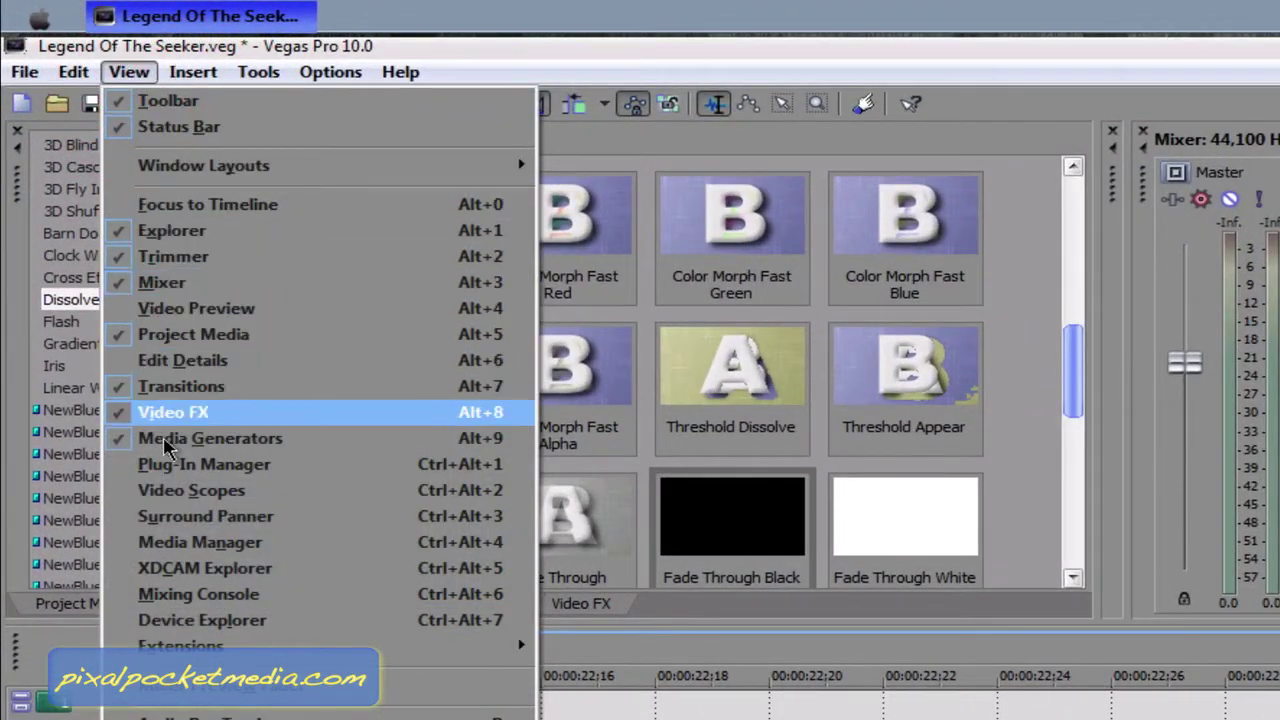
left_click(205, 311)
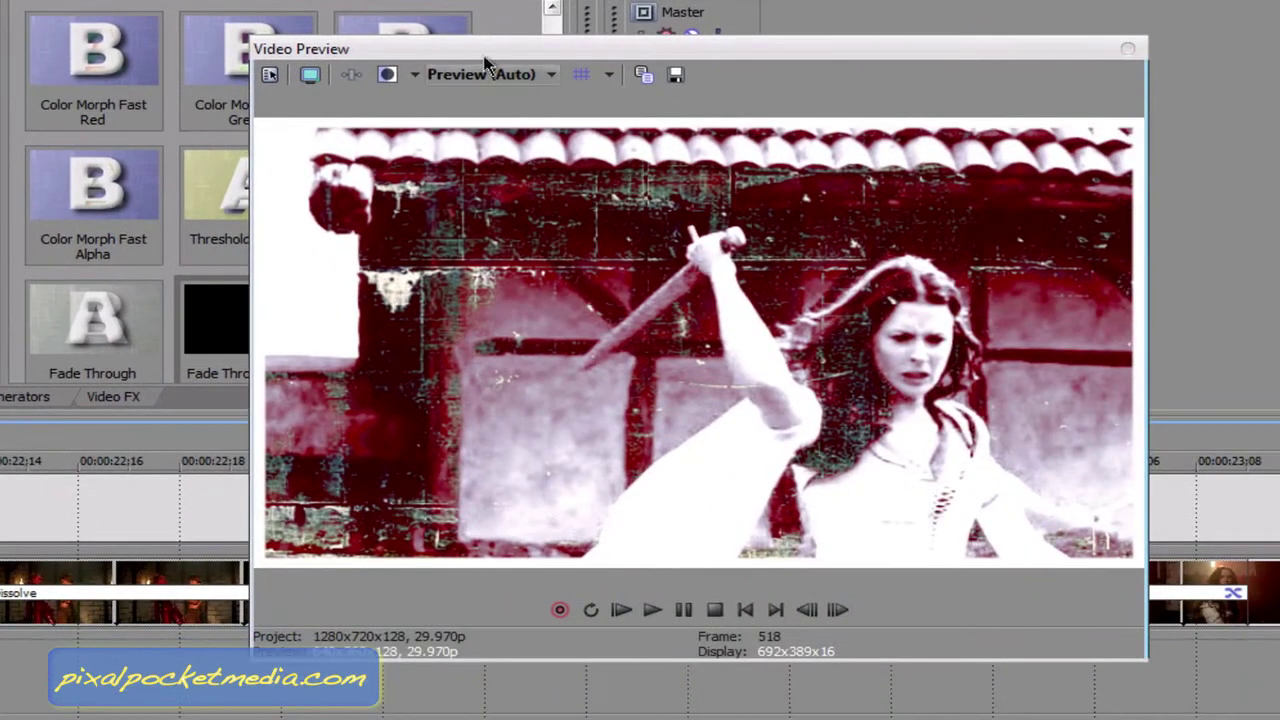
Dock the video preview at the top left and the Transitions panel beside the Mixer
left_click_drag(485, 65, 599, 189)
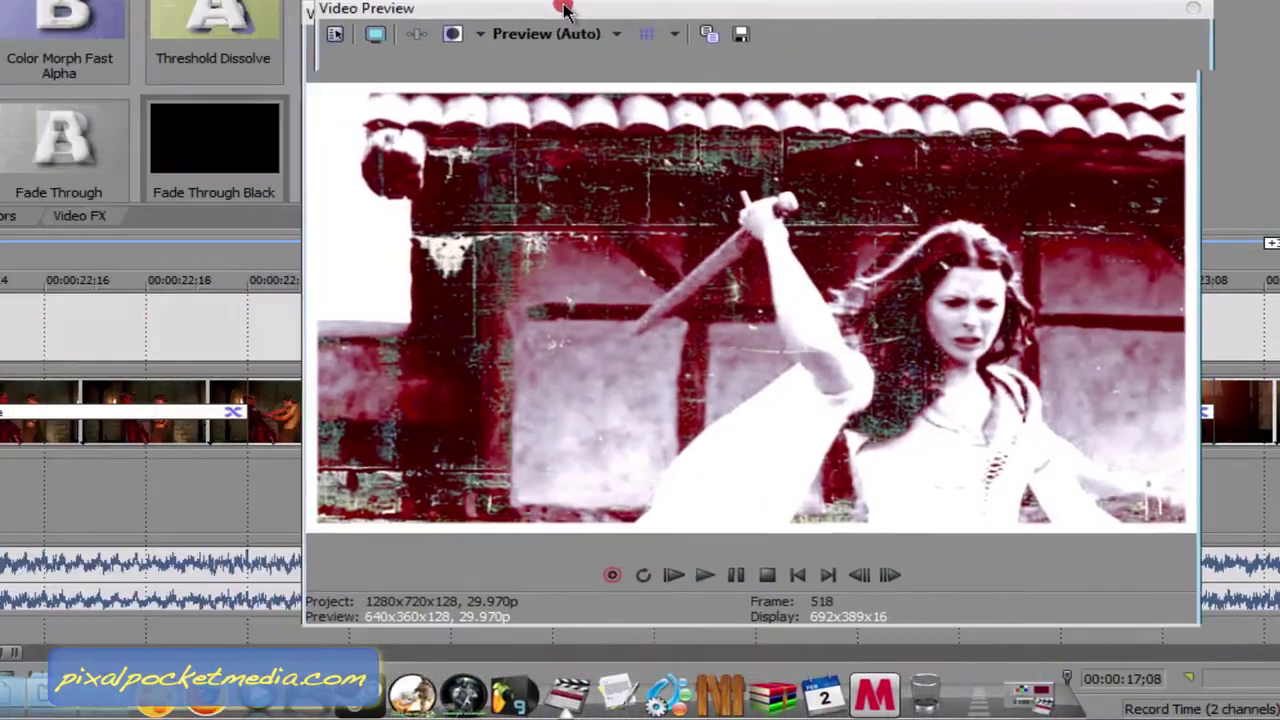
left_click_drag(563, 10, 990, 5)
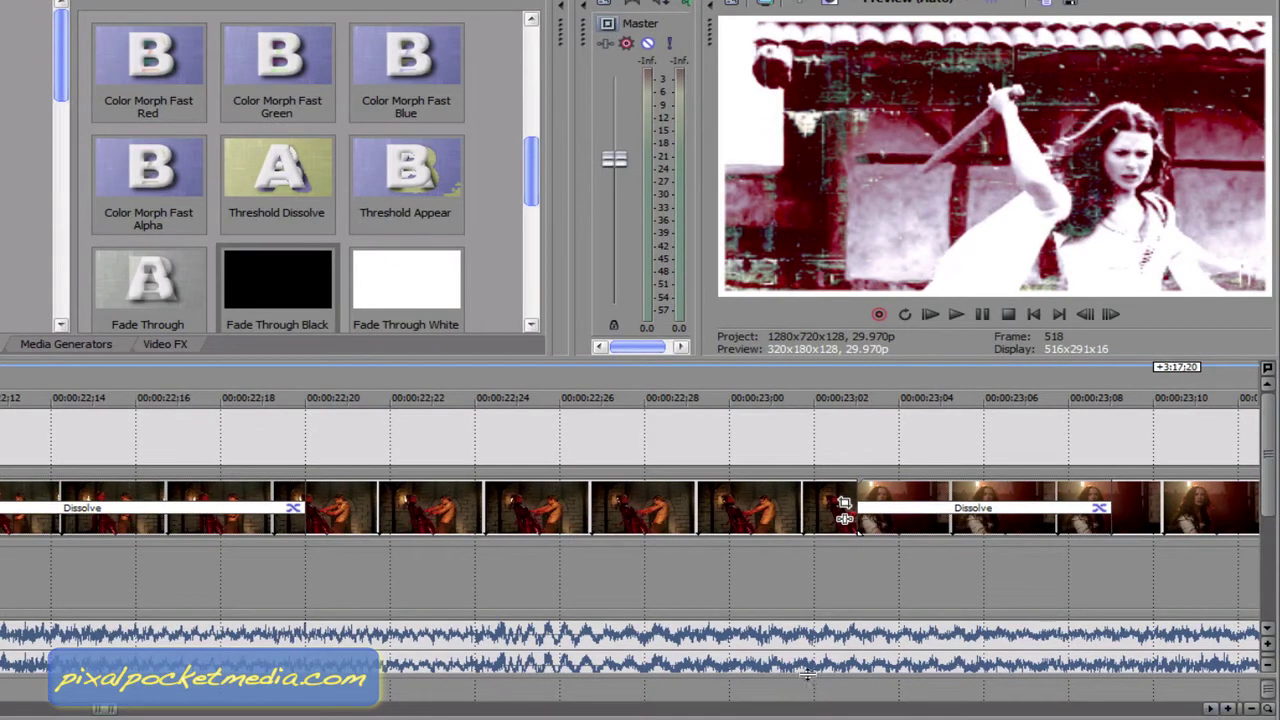
left_click_drag(113, 712, 108, 712)
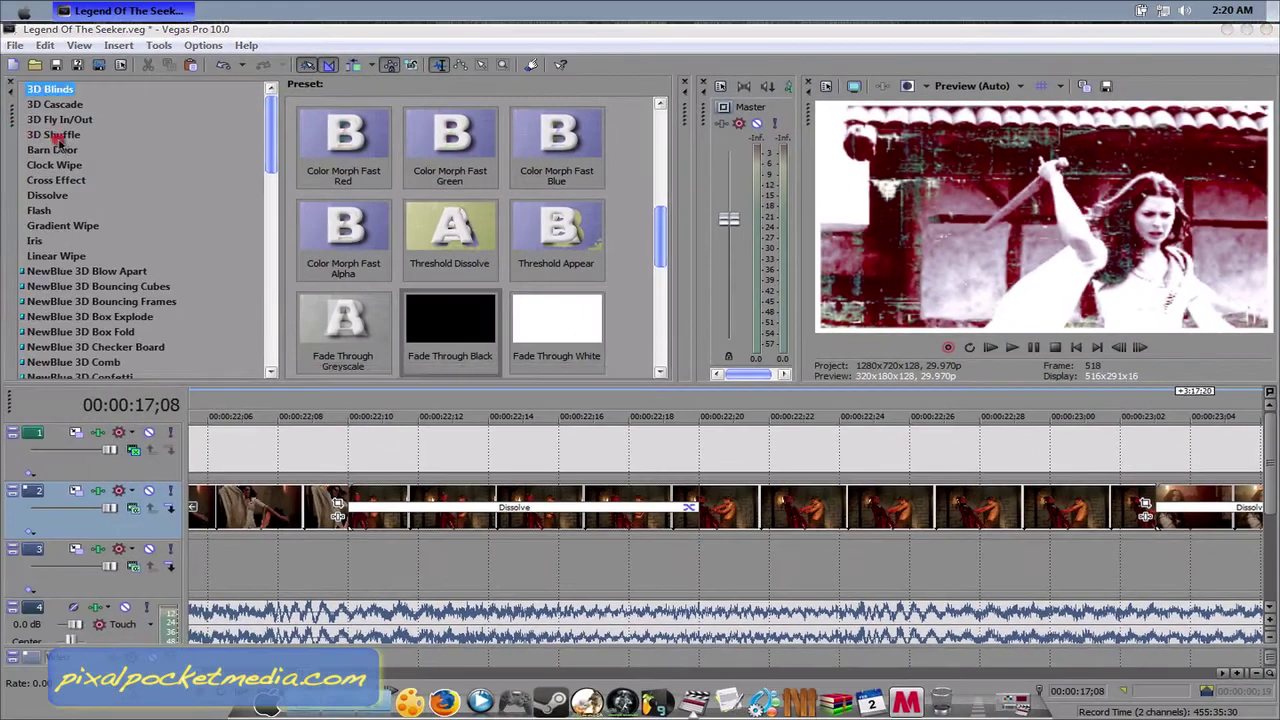
left_click_drag(0, 350, 272, 168)
left_click_drag(437, 200, 441, 201)
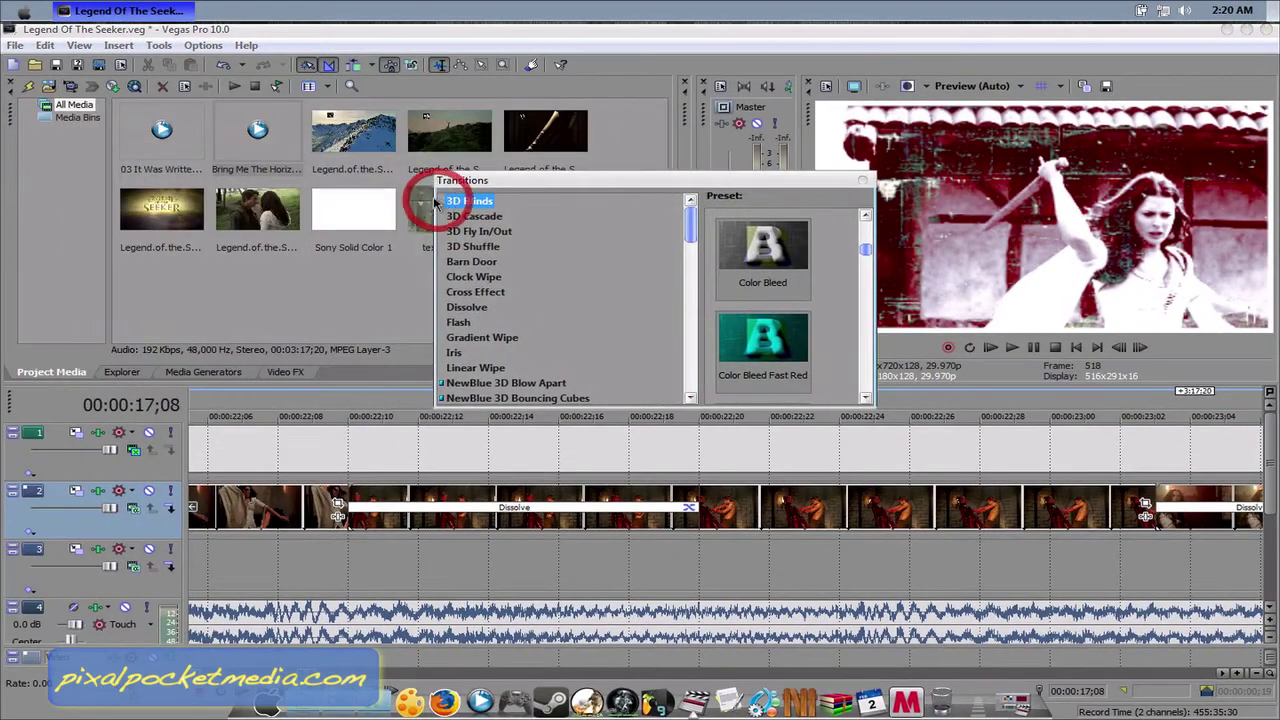
left_click_drag(810, 120, 16, 105)
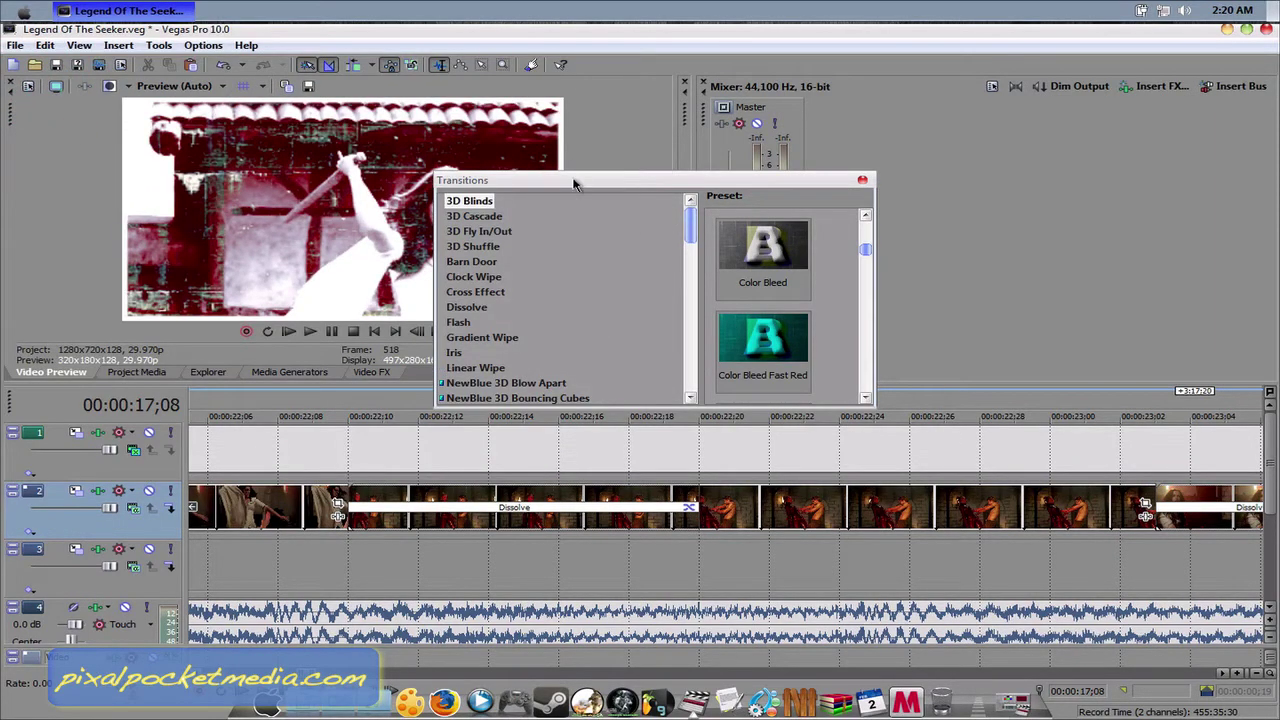
left_click_drag(575, 183, 957, 91)
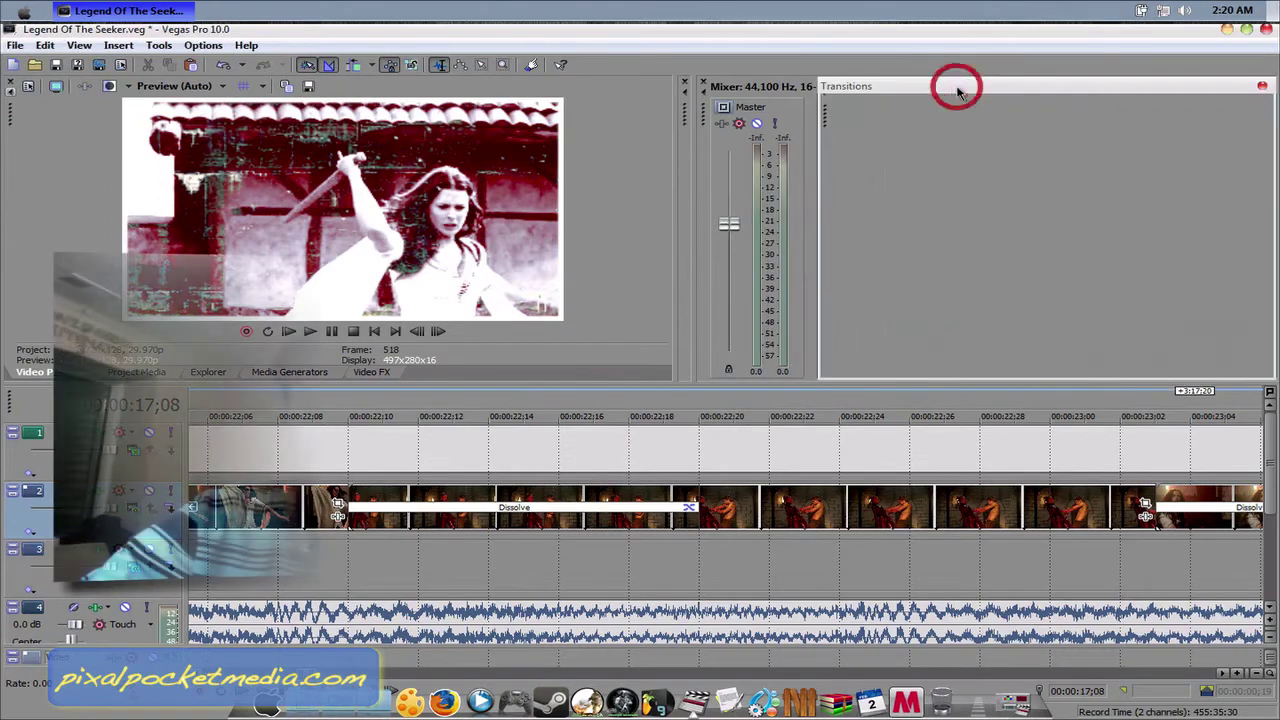